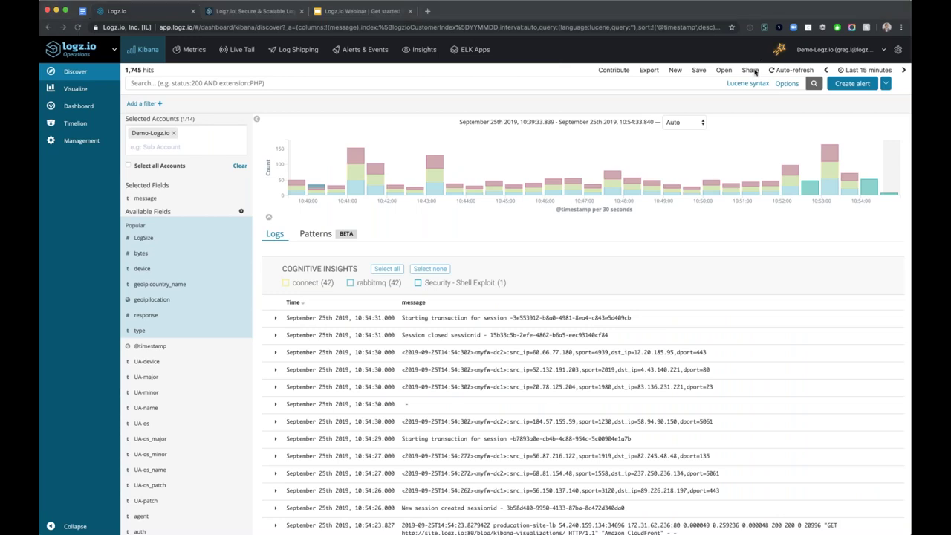
# Open the log shipping instructions and look through the Applications, AWS and Azure sources in the platform list.
pyautogui.click(574, 45)
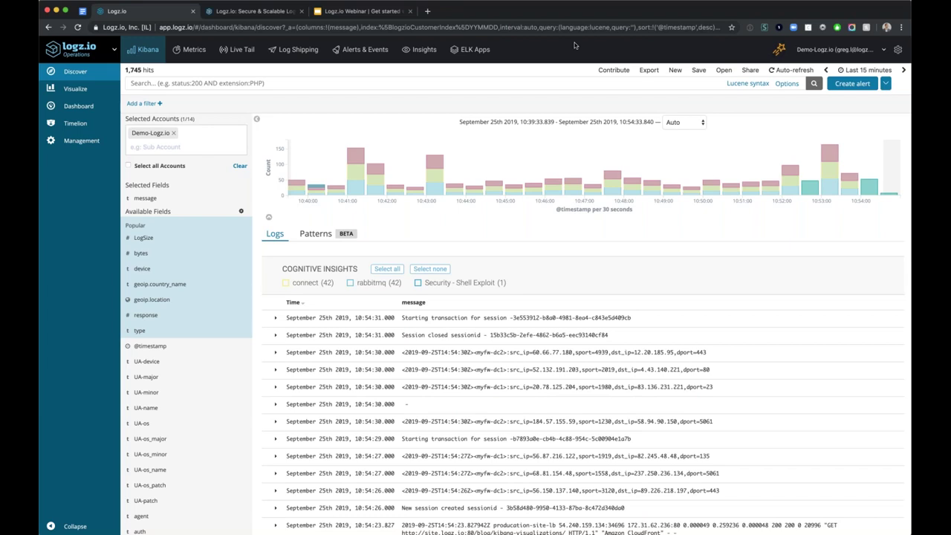
pyautogui.moveTo(572, 182)
pyautogui.click(293, 54)
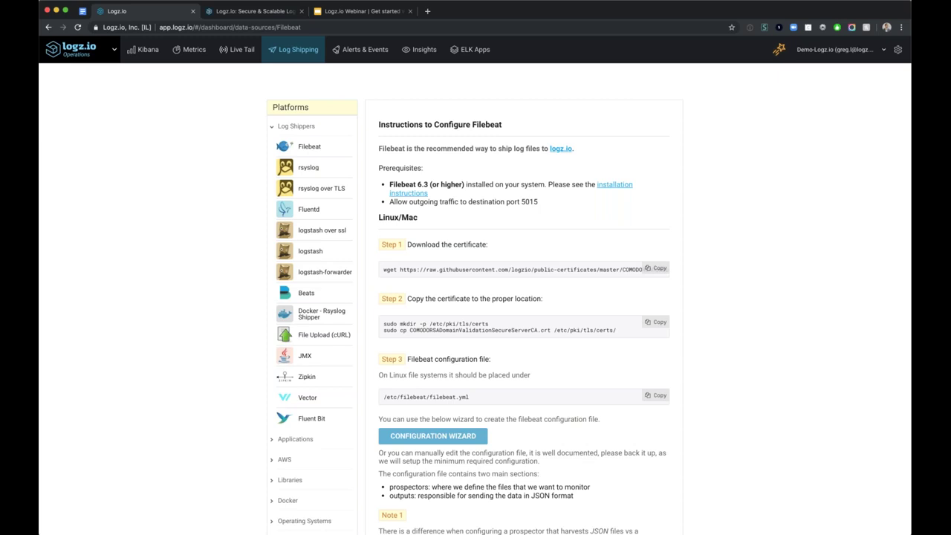
pyautogui.scroll(-3, 300, 354)
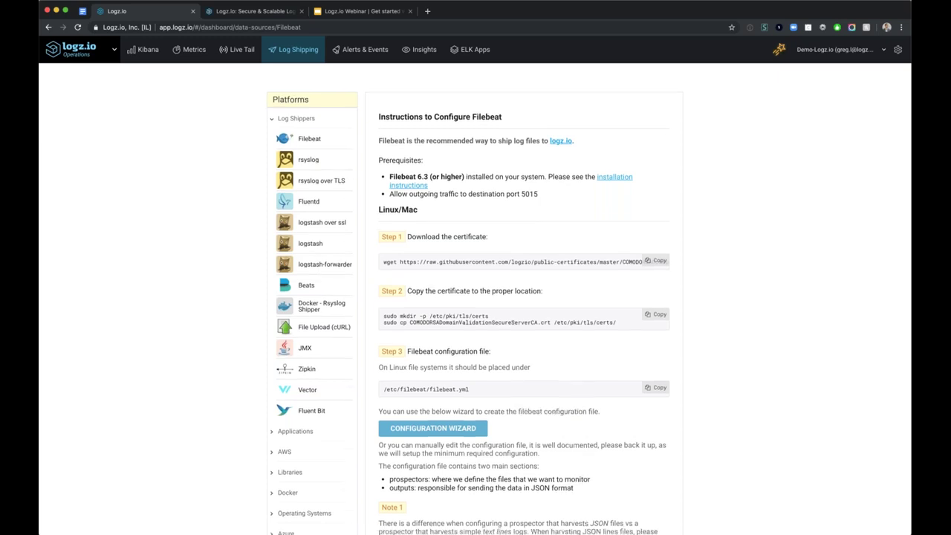
pyautogui.click(297, 351)
pyautogui.scroll(-5, 373, 340)
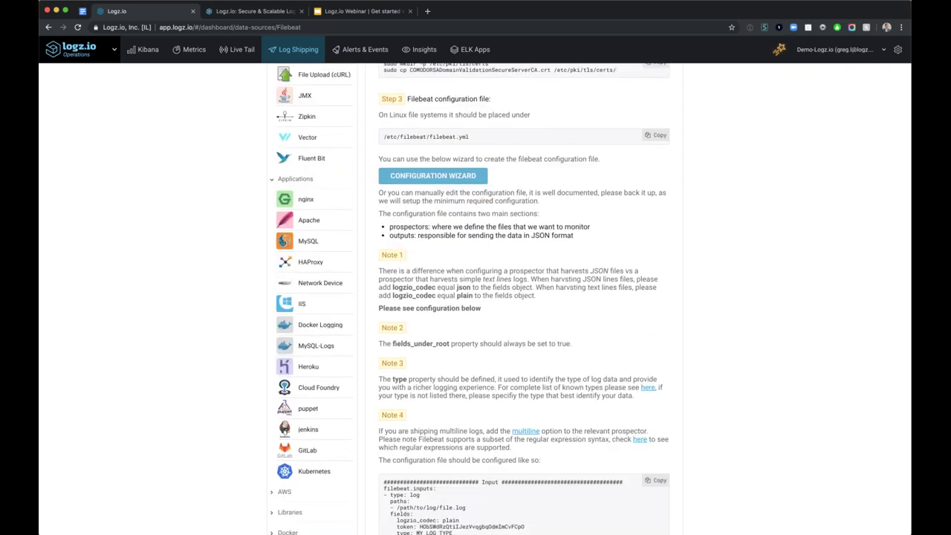
pyautogui.scroll(-5, 473, 298)
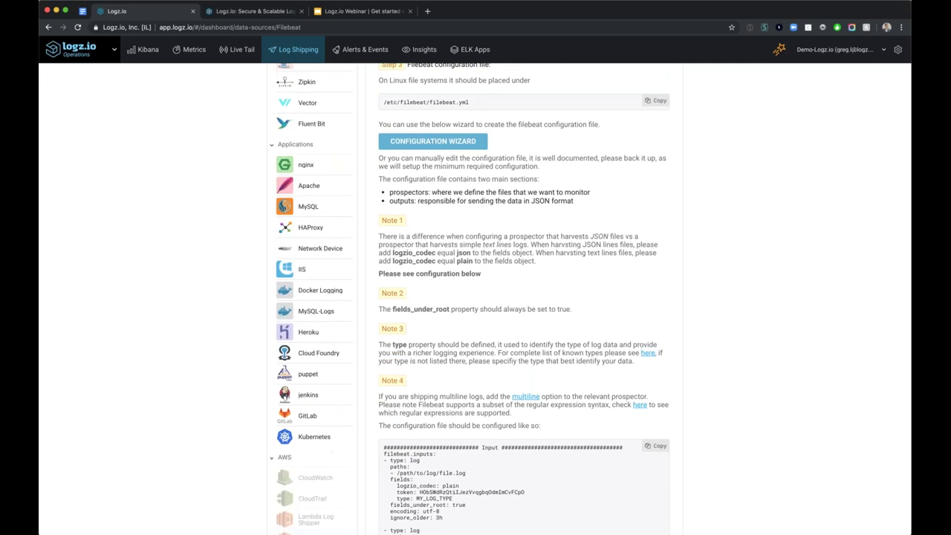
pyautogui.scroll(-5, 354, 460)
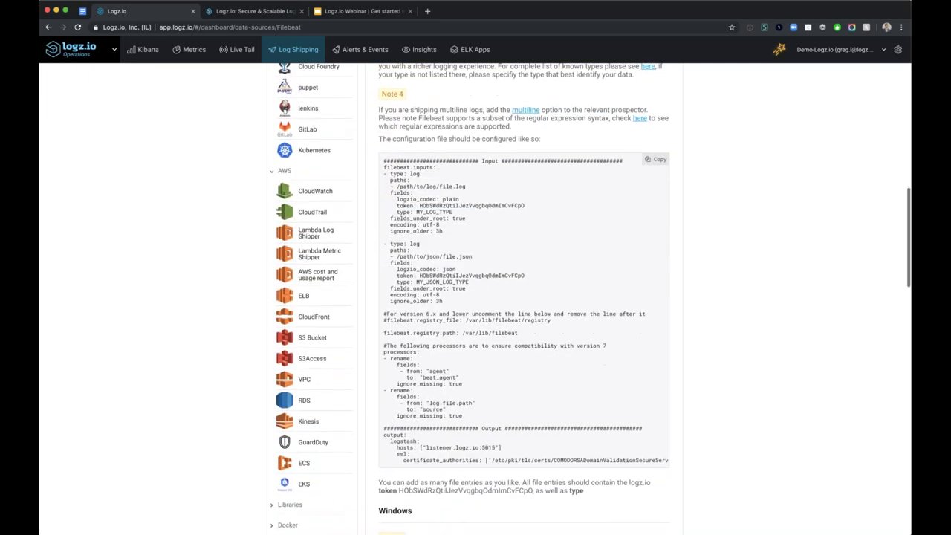
pyautogui.scroll(-2, 353, 459)
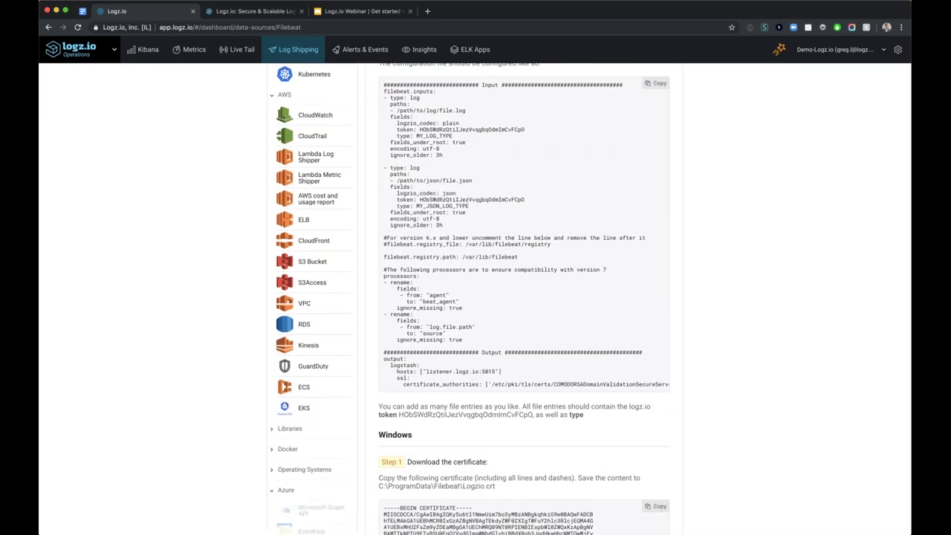
pyautogui.scroll(-3, 362, 343)
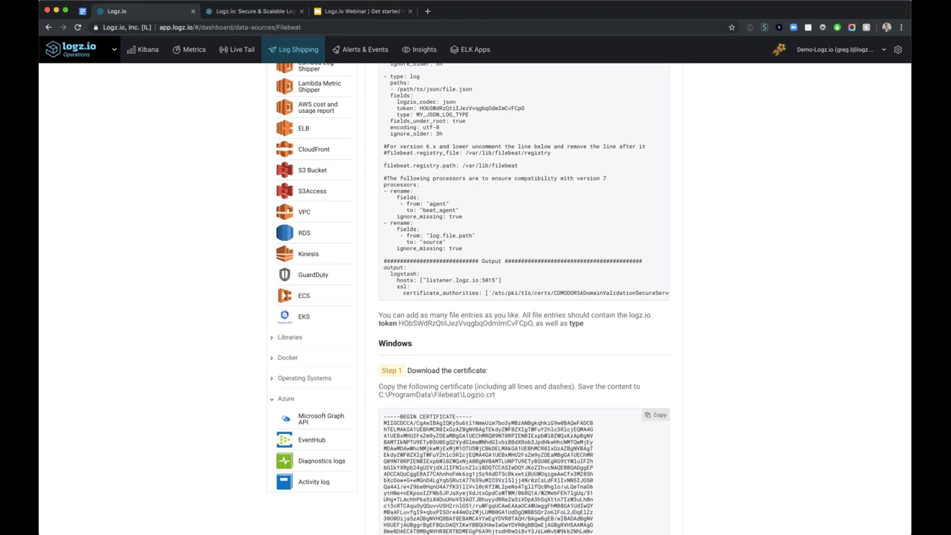
# View the support chat on the Logz.io website and return to the start of the log shipping page.
pyautogui.click(266, 10)
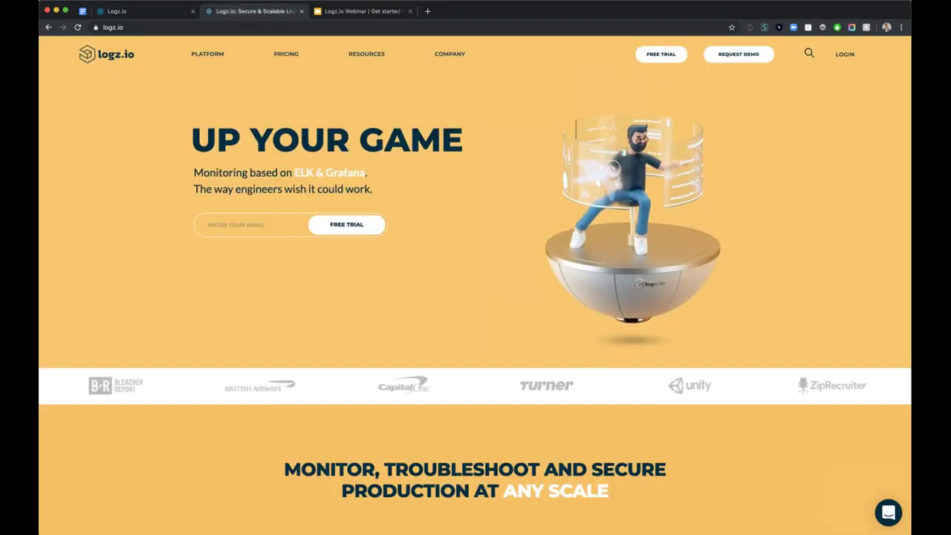
pyautogui.click(889, 512)
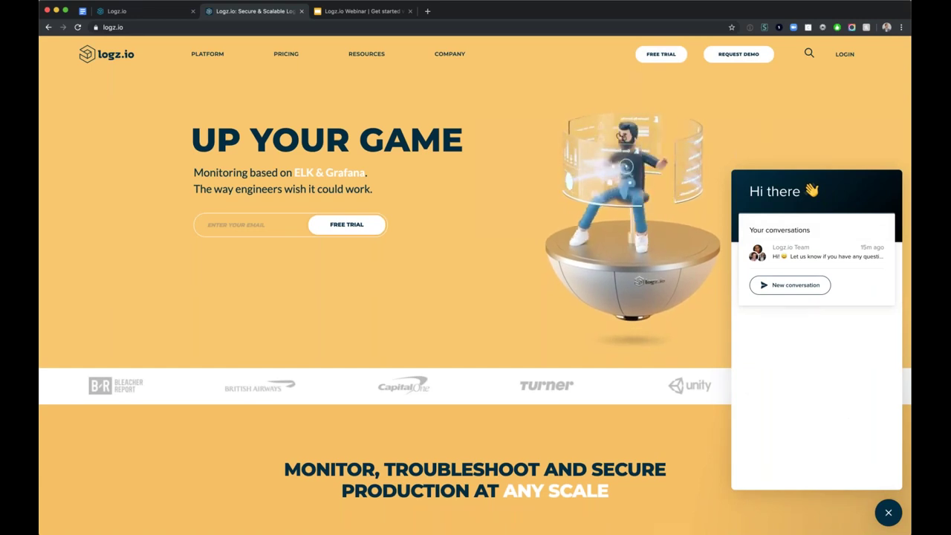
pyautogui.click(124, 14)
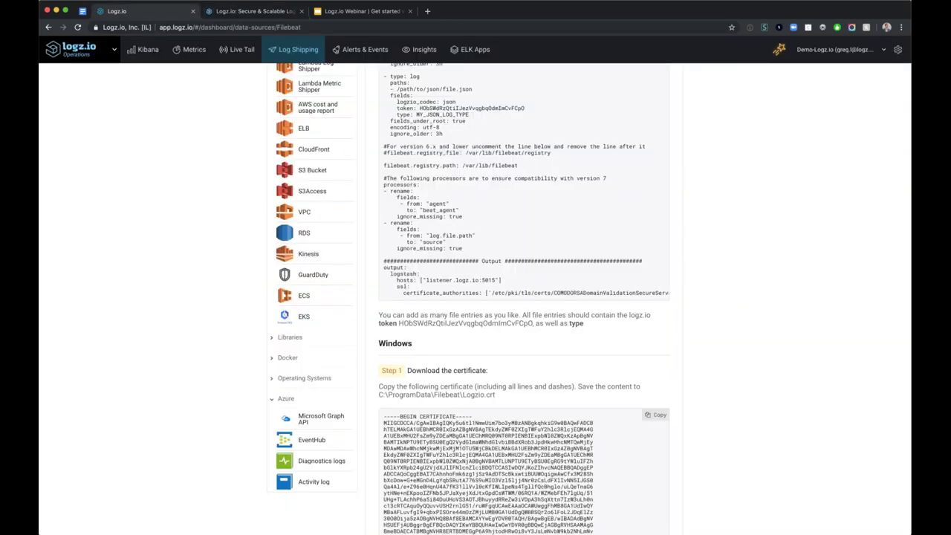
pyautogui.scroll(10, 468, 298)
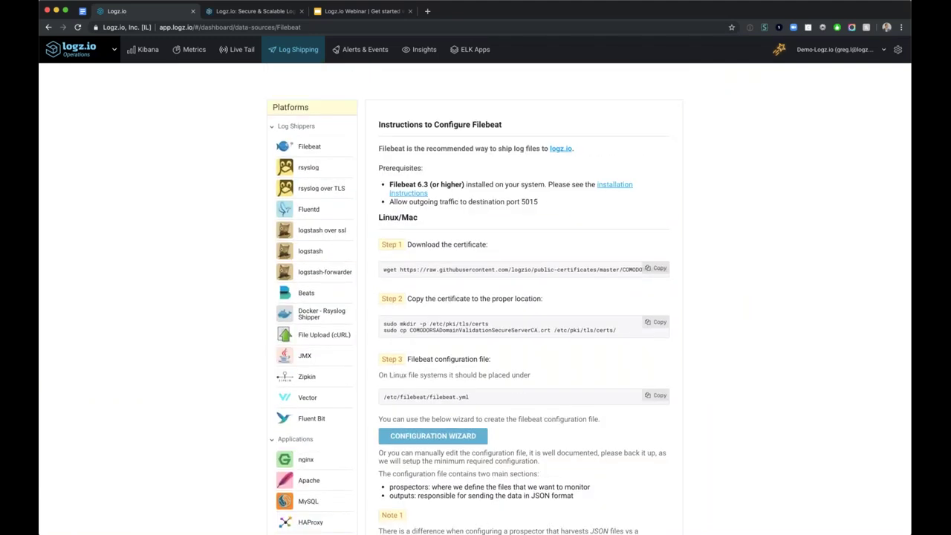
# Return to Kibana Discover, refresh the last 15 minutes of logs and search them for "elb".
pyautogui.click(147, 51)
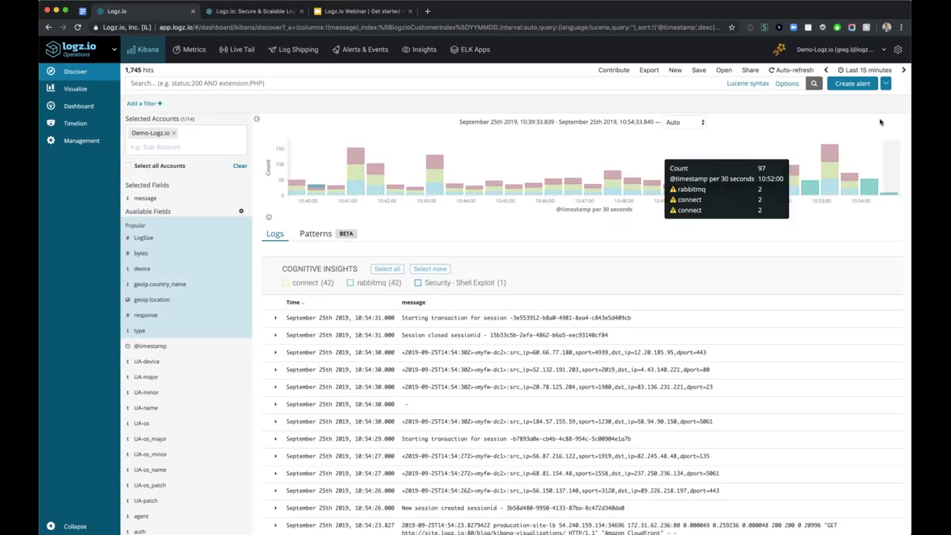
pyautogui.click(815, 83)
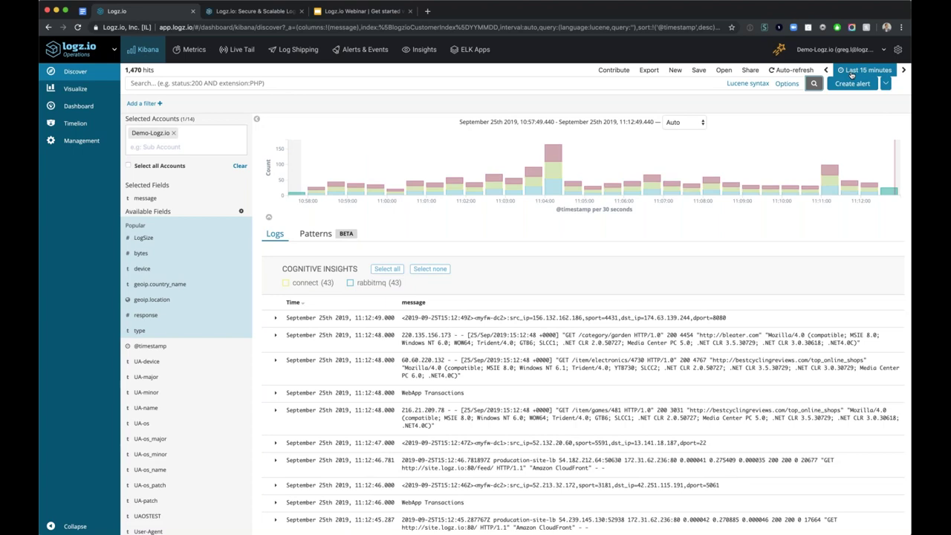
pyautogui.click(310, 85)
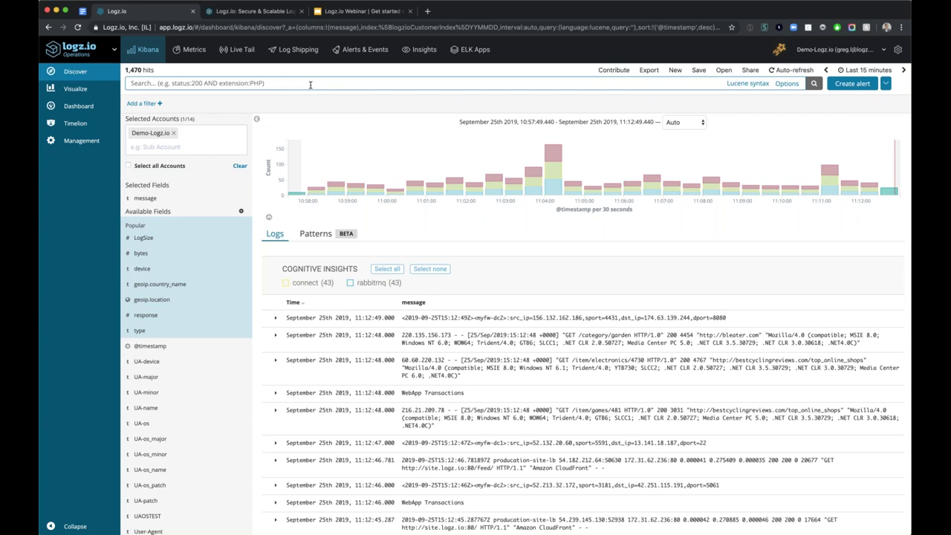
pyautogui.write('elb')
pyautogui.press('Return')
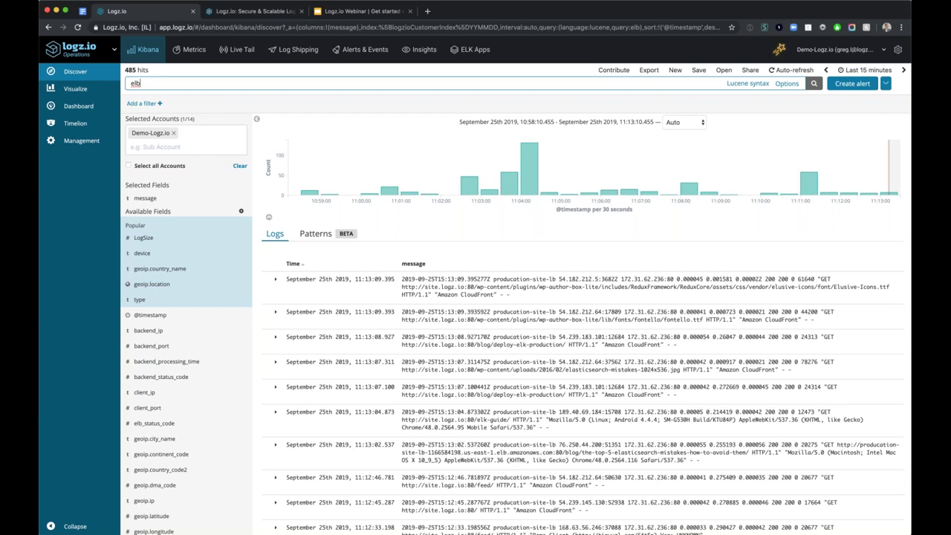
# Expand the second log entry and filter for its type value "elb".
pyautogui.click(276, 313)
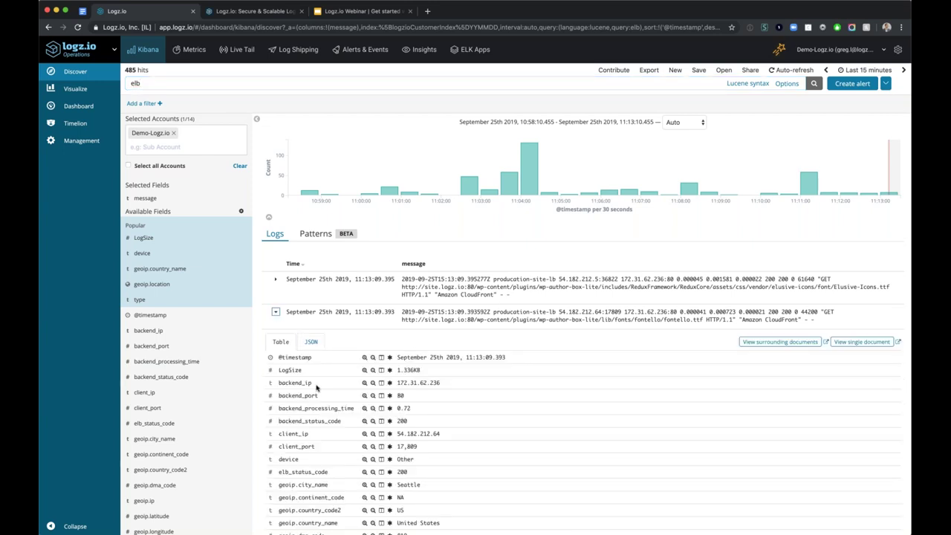
pyautogui.scroll(-5, 316, 386)
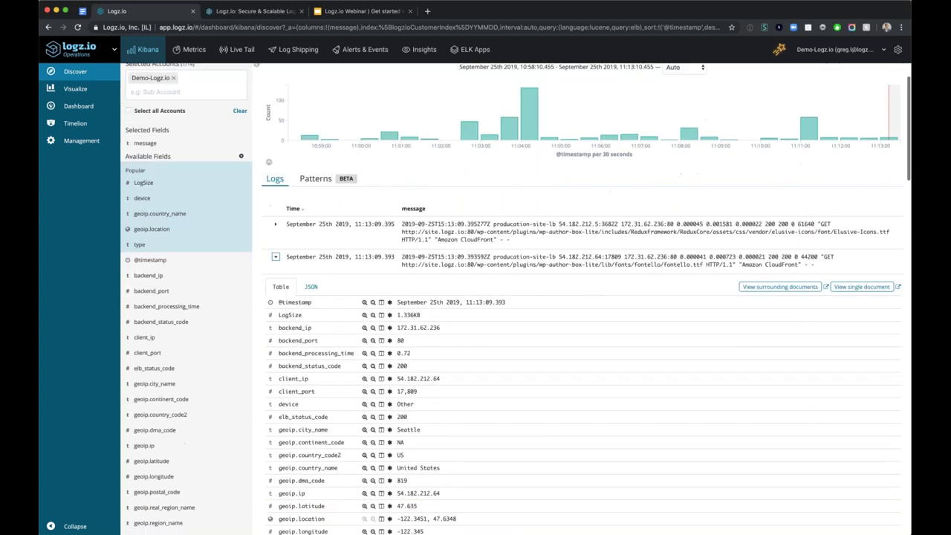
pyautogui.scroll(-4, 351, 420)
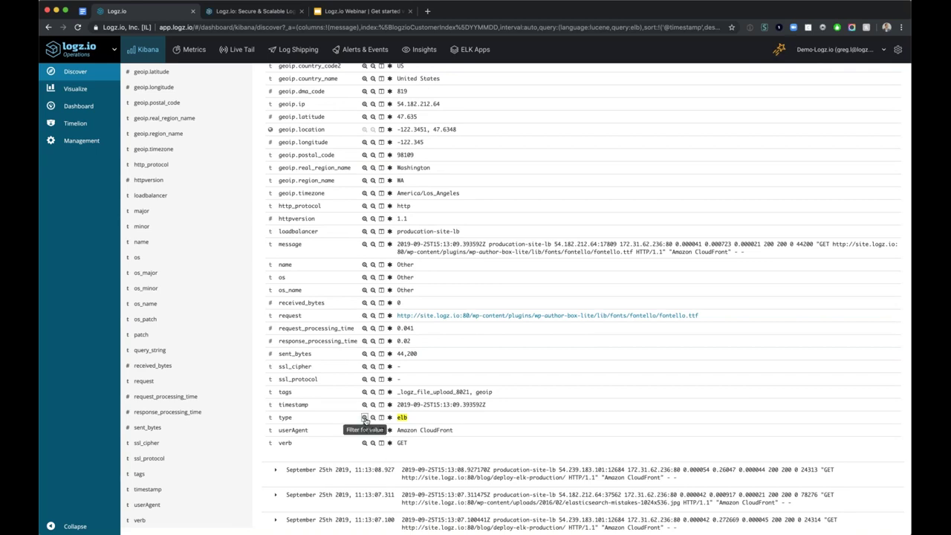
pyautogui.click(365, 418)
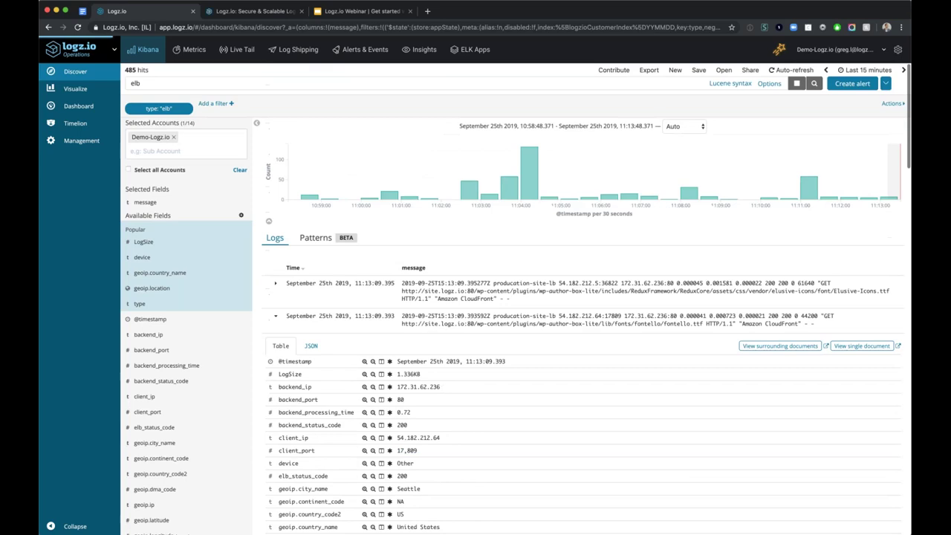
# Clear the "elb" search query, rerun the search with only the type filter, and collapse the expanded log entry.
pyautogui.doubleClick(161, 83)
pyautogui.press('BackSpace')
pyautogui.press('Return')
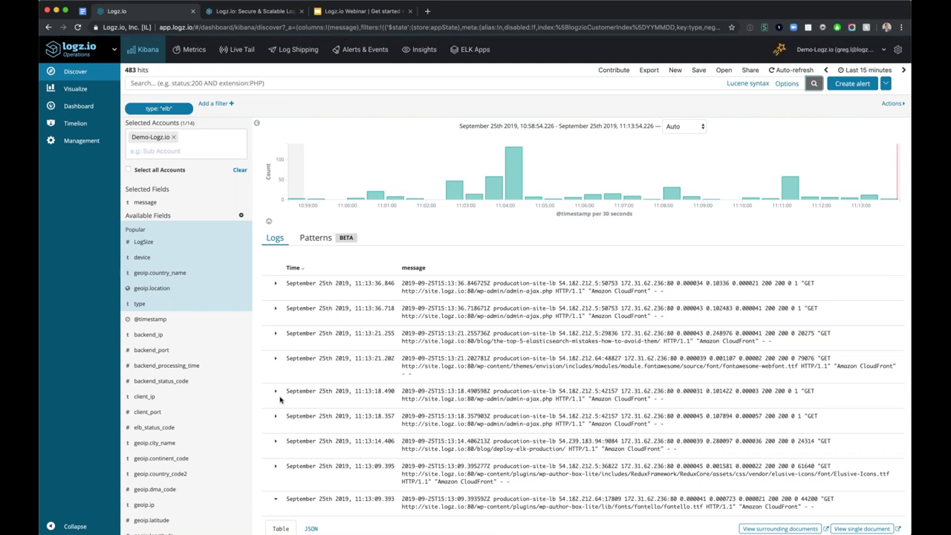
pyautogui.click(275, 500)
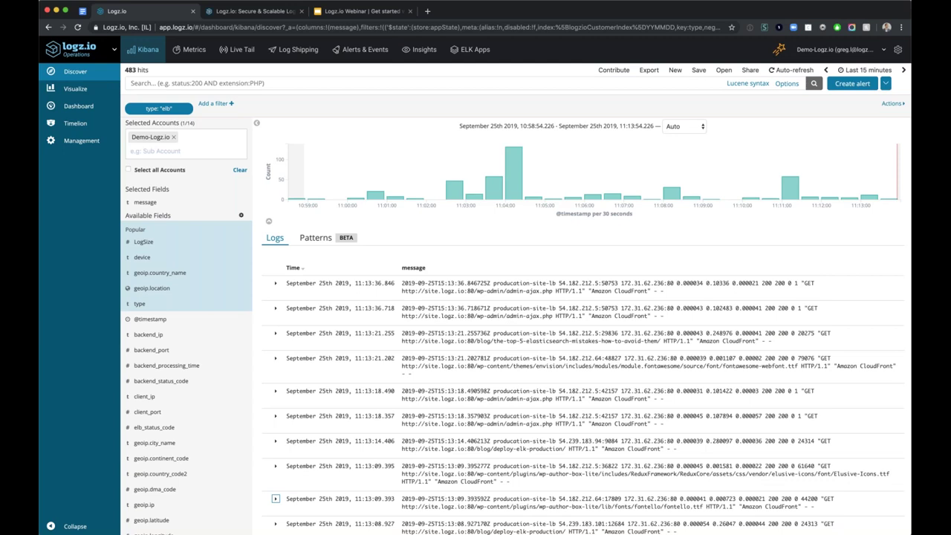
# Try disabling and re-enabling the type "elb" filter, and switch it to exclude matches and back.
pyautogui.moveTo(151, 115)
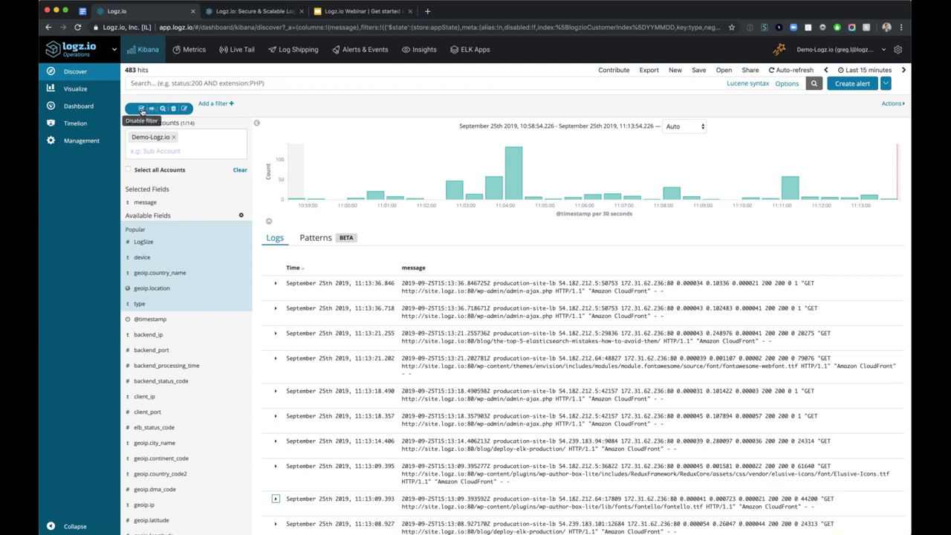
pyautogui.click(142, 110)
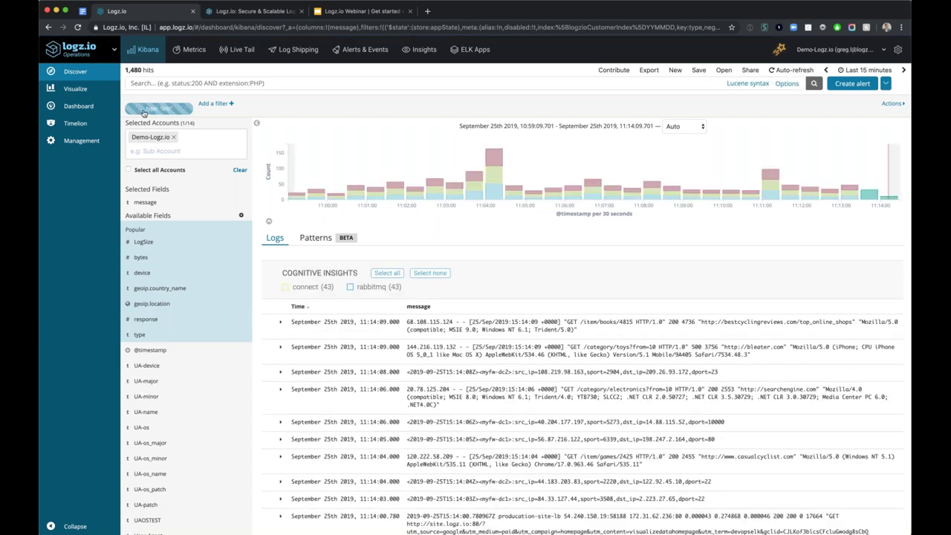
pyautogui.click(145, 111)
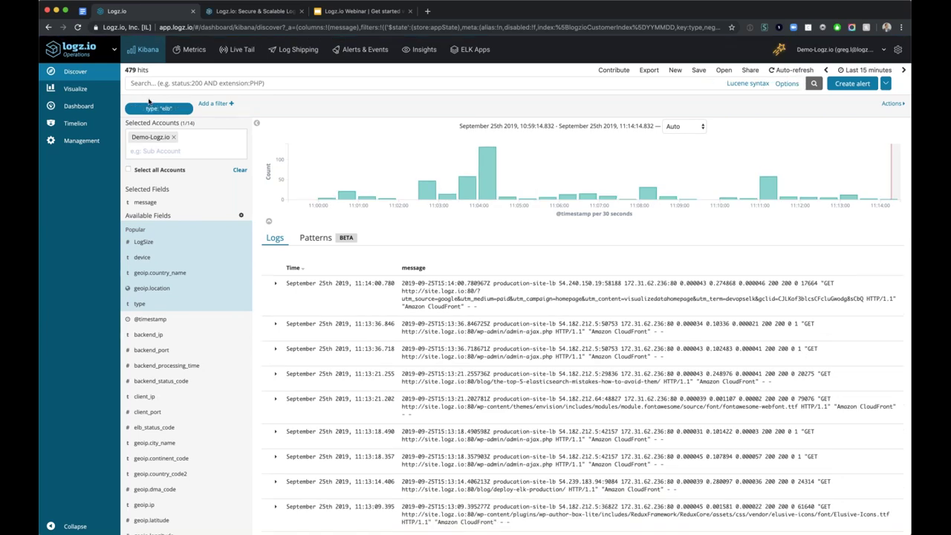
pyautogui.moveTo(152, 111)
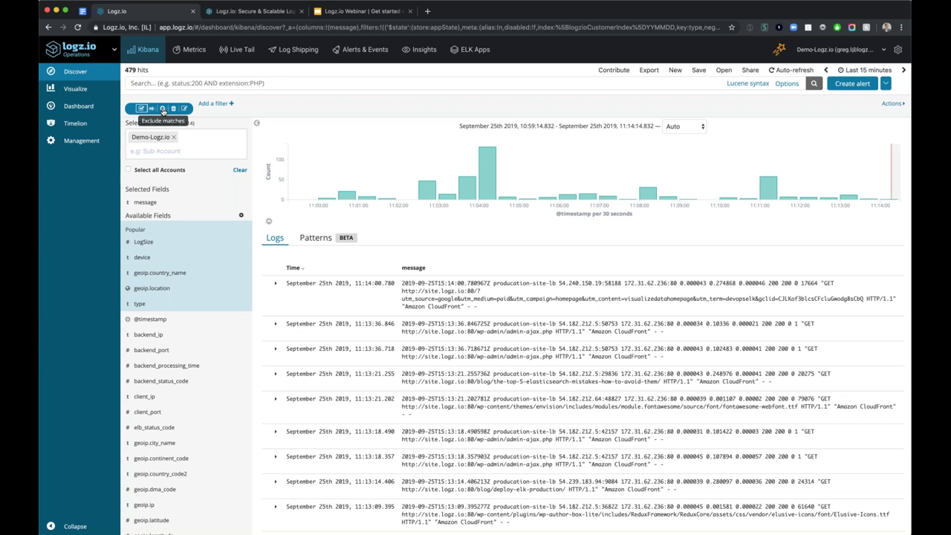
pyautogui.click(162, 109)
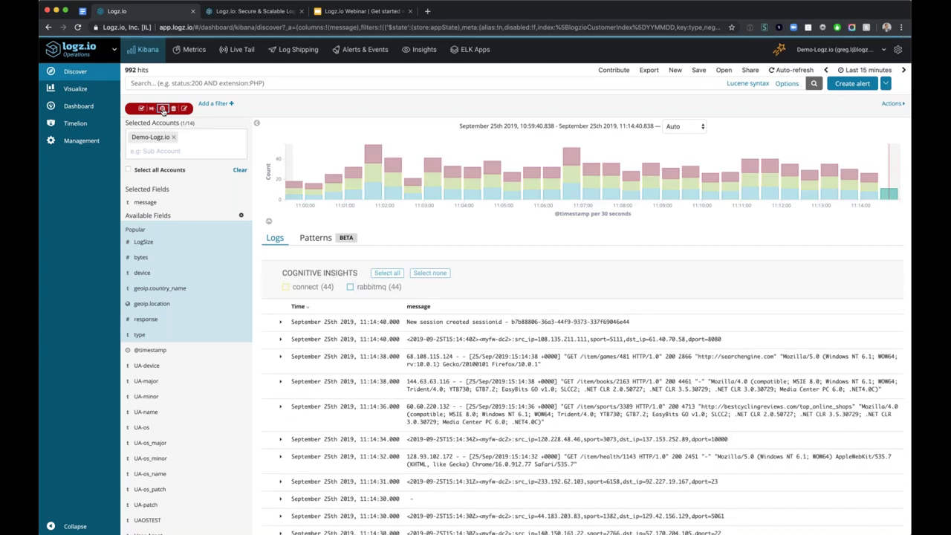
pyautogui.click(163, 109)
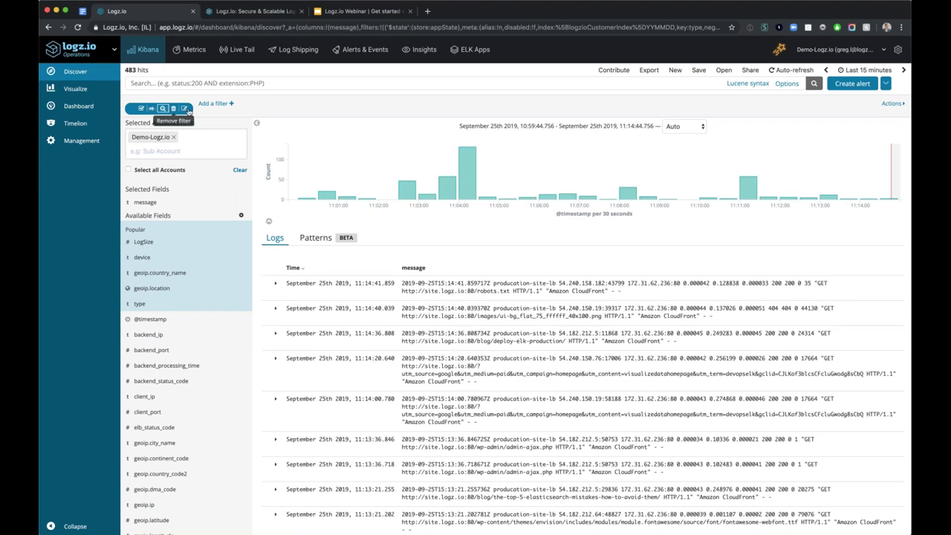
# Edit the type filter, keeping the condition "type is elb", and save it with the label "ELB logs".
pyautogui.click(185, 109)
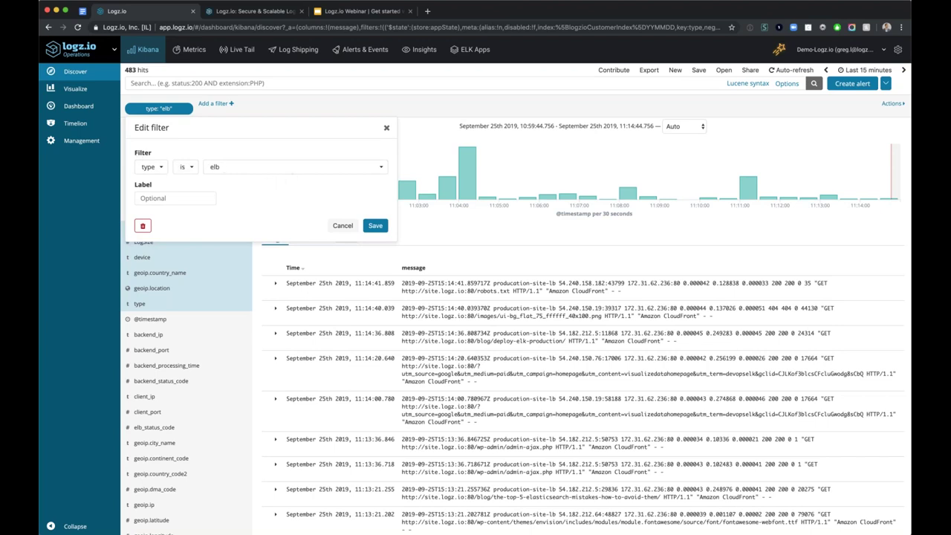
pyautogui.click(182, 167)
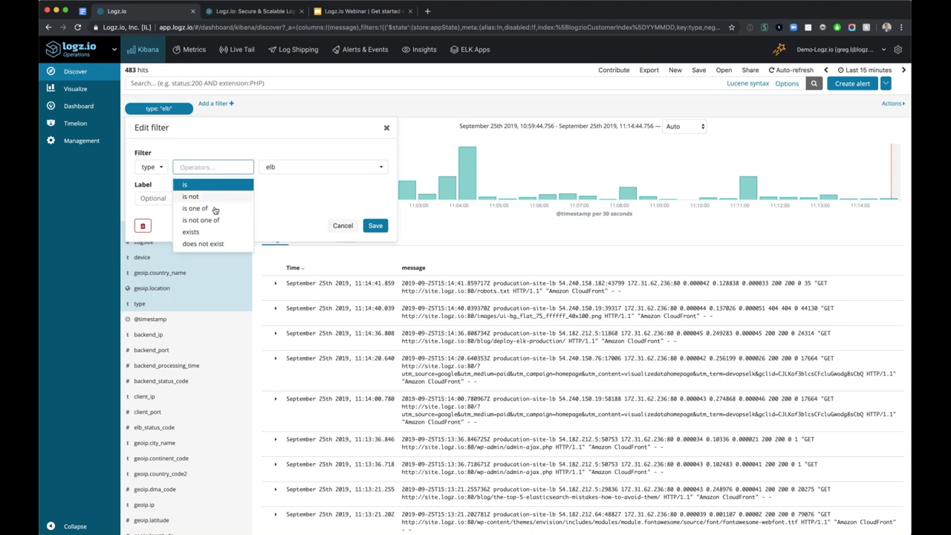
pyautogui.click(194, 184)
pyautogui.click(175, 198)
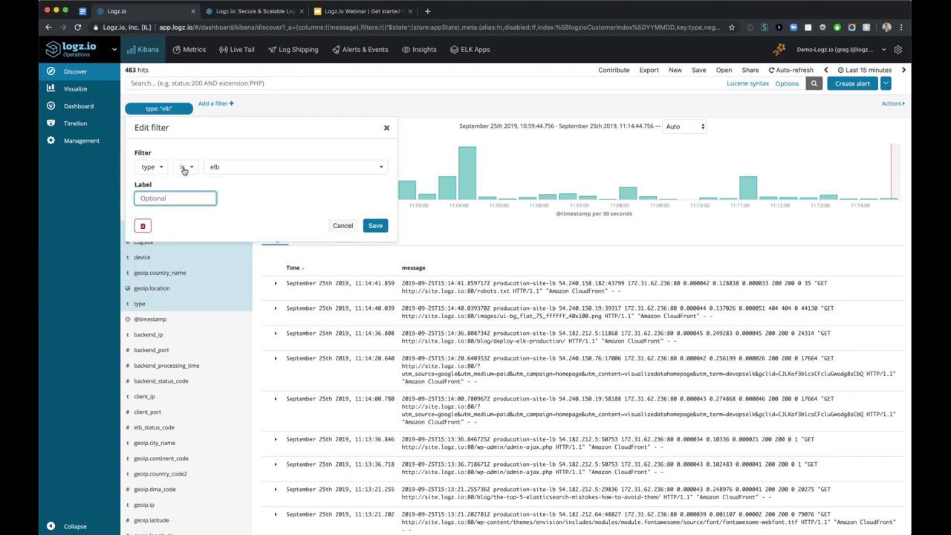
pyautogui.click(155, 168)
pyautogui.click(339, 201)
pyautogui.click(195, 197)
pyautogui.write('ELB logs')
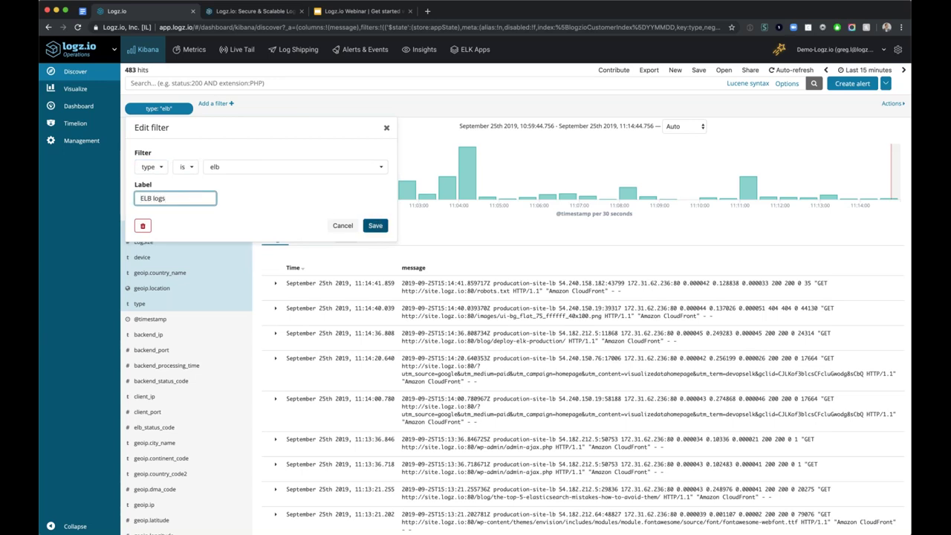
pyautogui.click(375, 226)
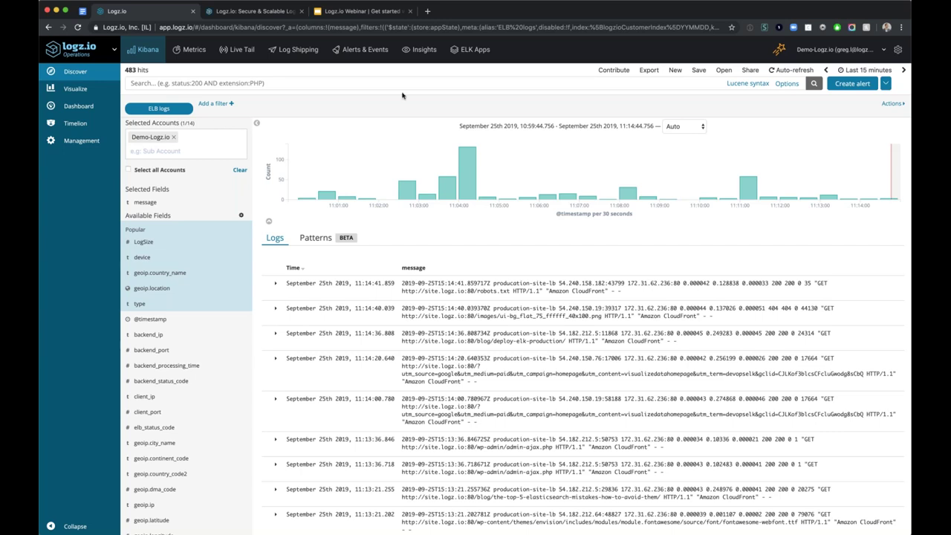
# Save the filtered search as "ELB Webinar".
pyautogui.click(699, 70)
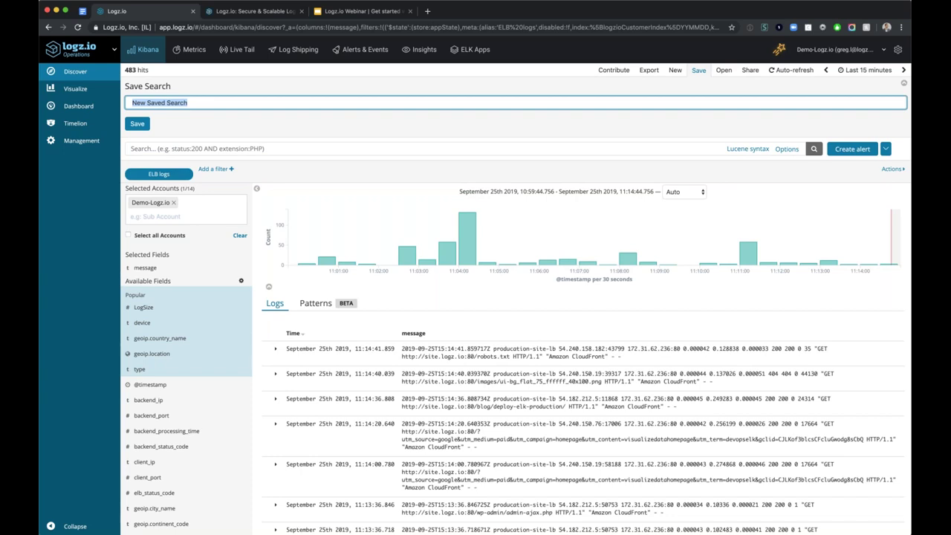
pyautogui.write('ELB Webinar')
pyautogui.click(139, 127)
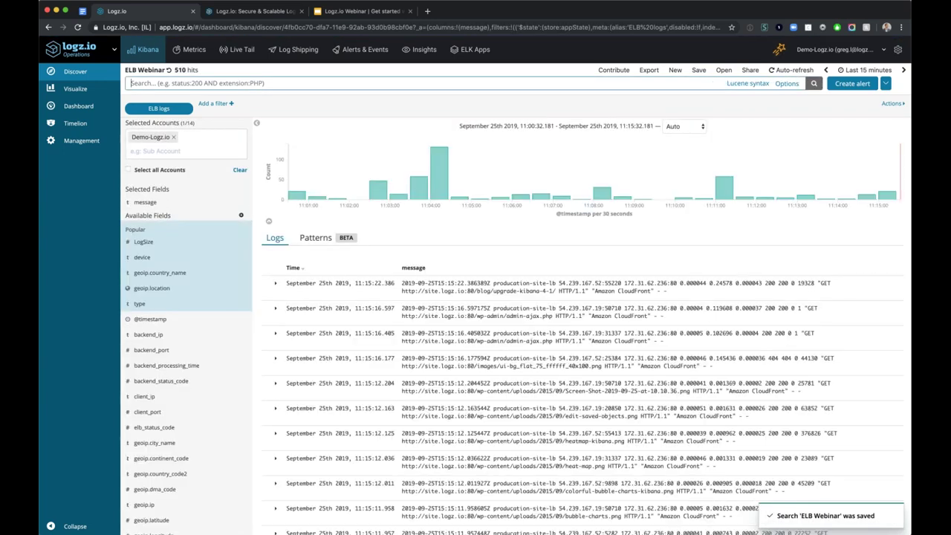
# Start a new search, then find and open the saved search "ELB Webinar" by filtering saved searches for "webinar".
pyautogui.click(675, 70)
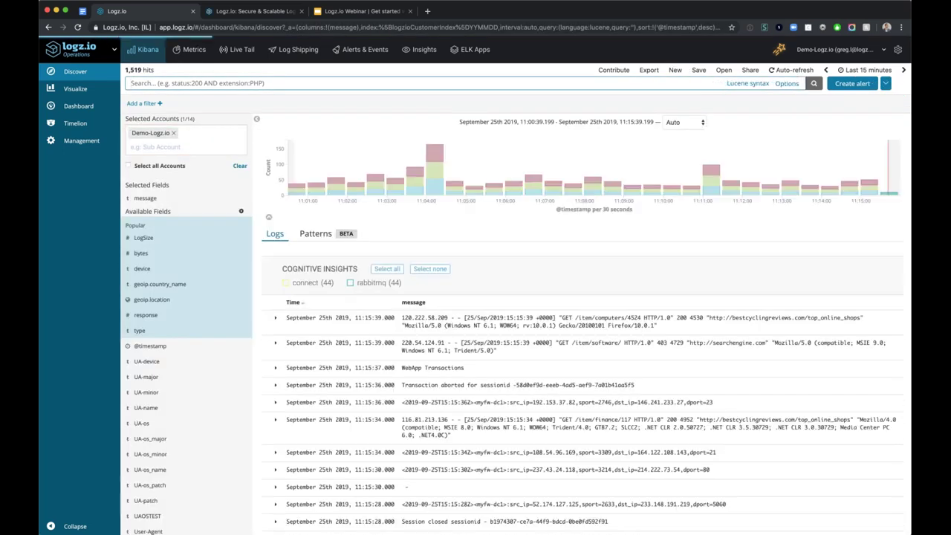
pyautogui.click(724, 70)
pyautogui.write('webinar')
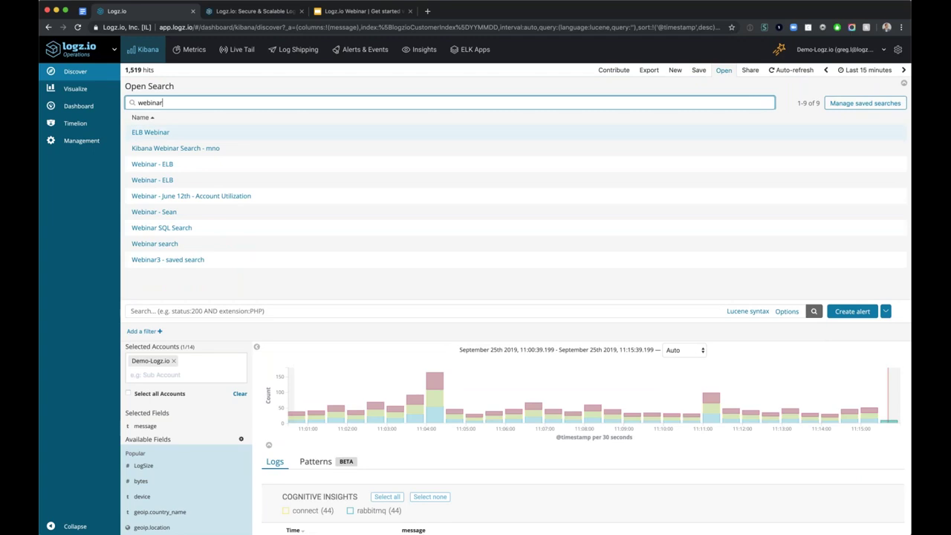
pyautogui.click(210, 138)
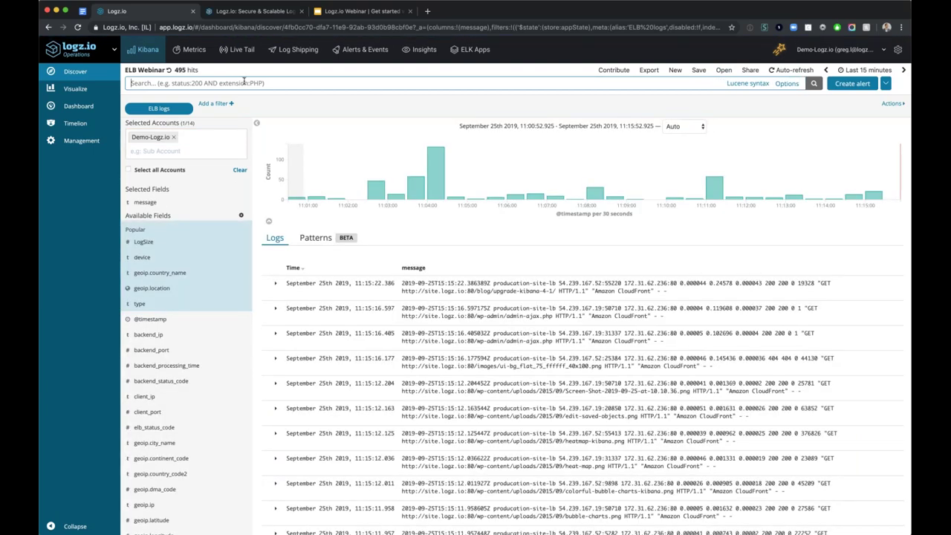
# Add backend_status_code and backend_processing_time as table columns from the first log entry's details, and collapse the entry.
pyautogui.click(244, 83)
pyautogui.click(276, 286)
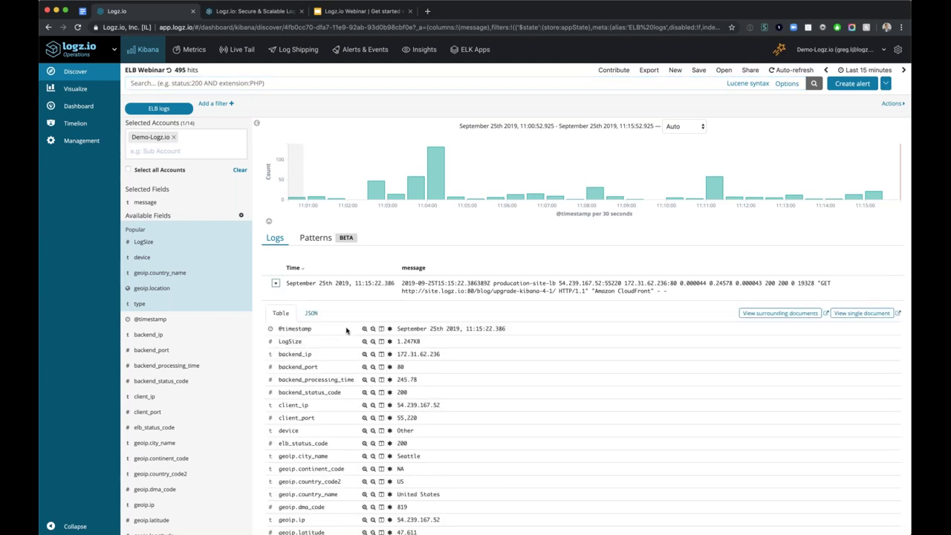
pyautogui.scroll(-3, 346, 331)
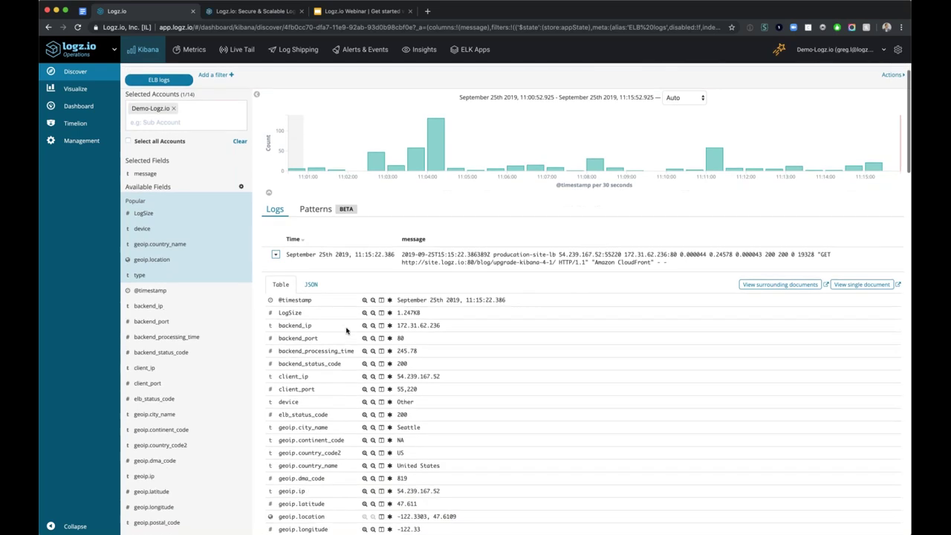
pyautogui.scroll(-1, 370, 297)
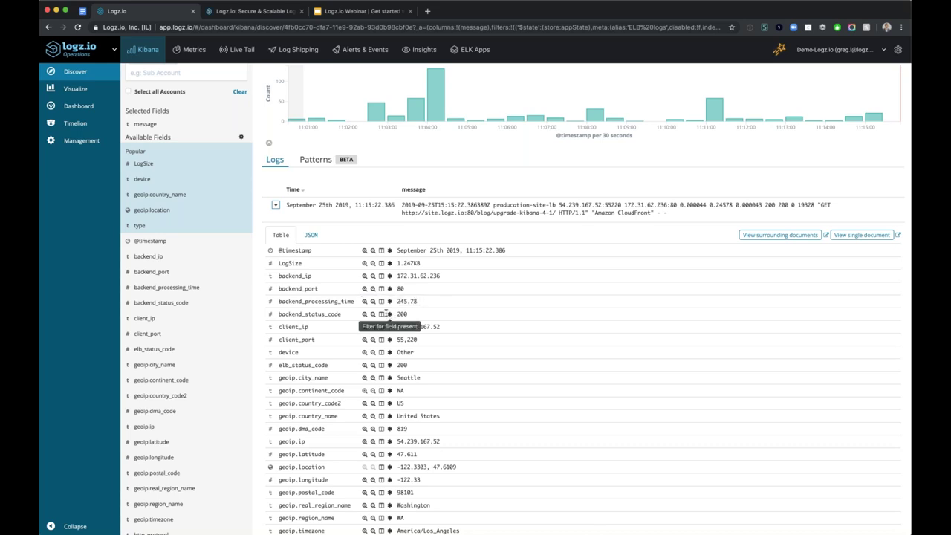
pyautogui.click(382, 315)
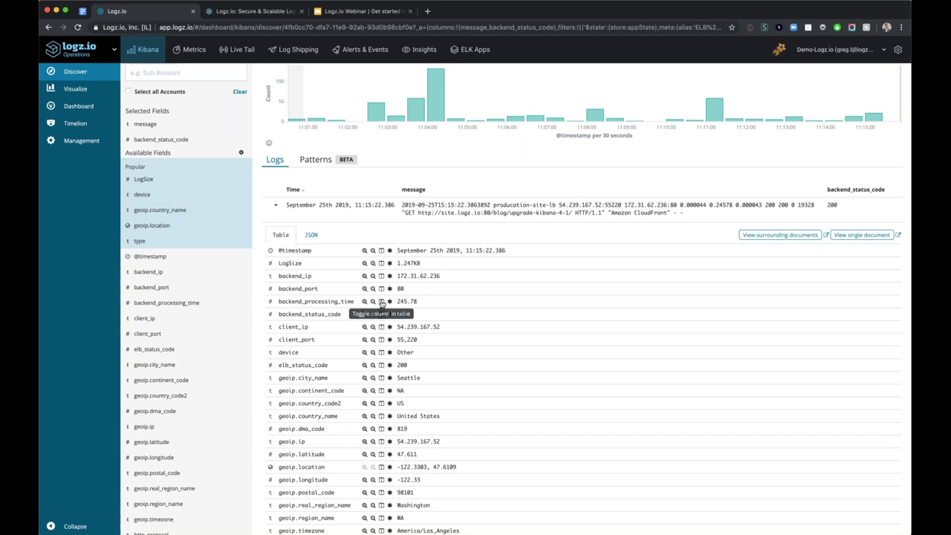
pyautogui.click(382, 301)
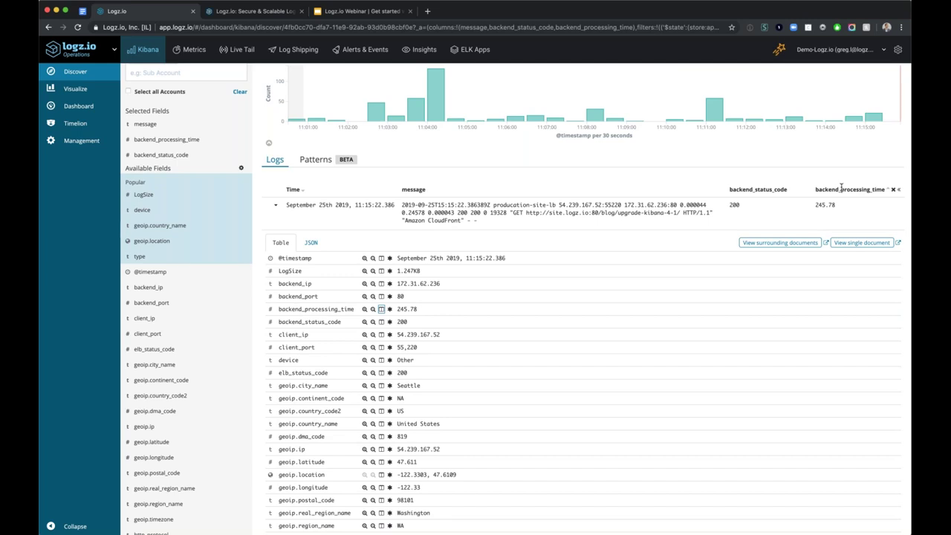
pyautogui.click(275, 207)
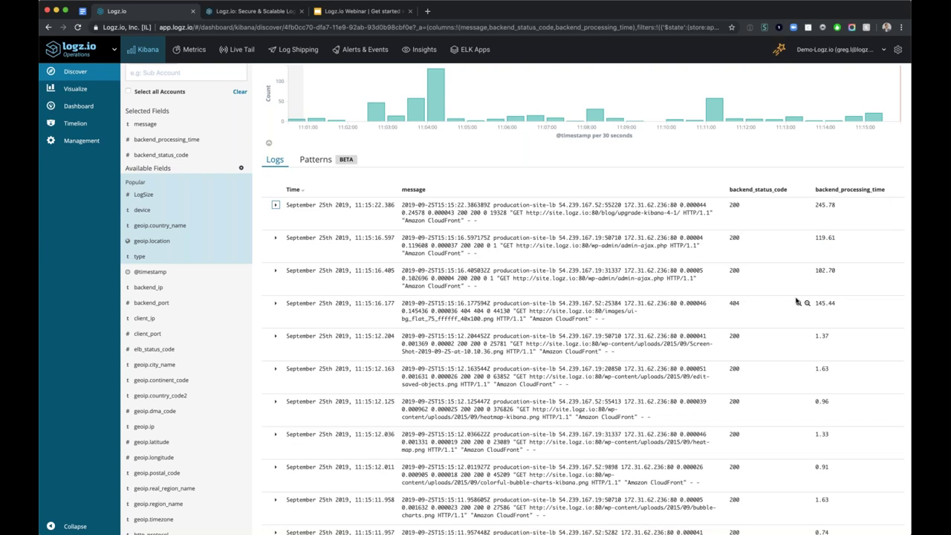
# Look through the log list and filter it for backend_status_code 404.
pyautogui.scroll(-1, 798, 301)
pyautogui.scroll(-2, 796, 301)
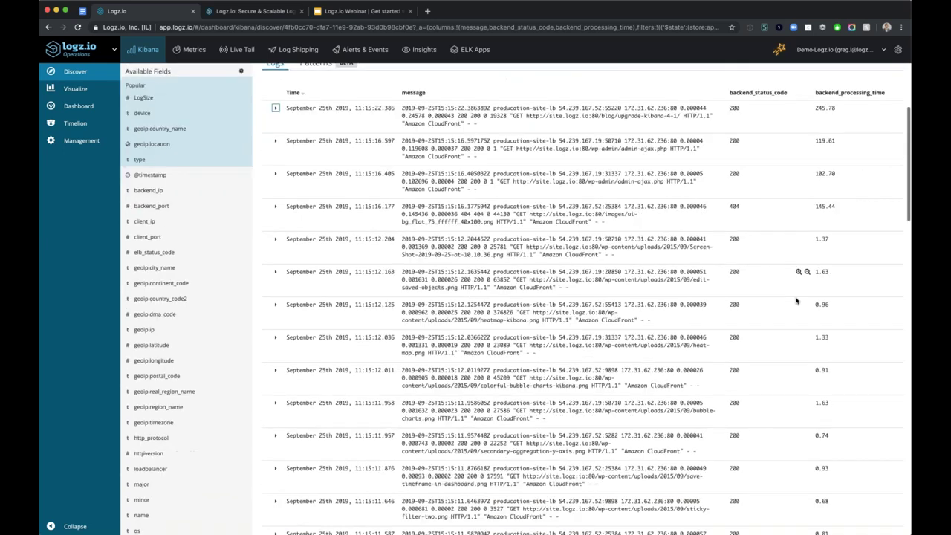
pyautogui.scroll(-15, 796, 301)
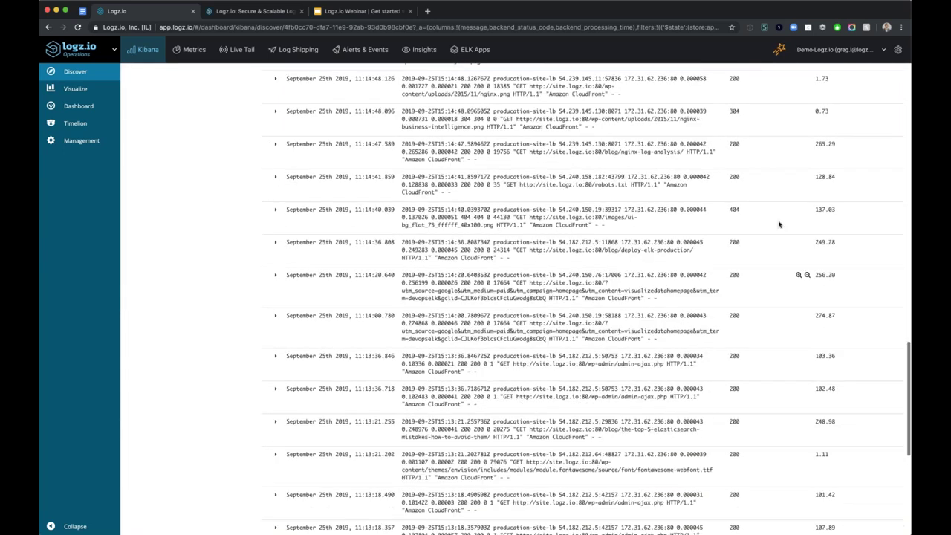
pyautogui.scroll(20, 779, 224)
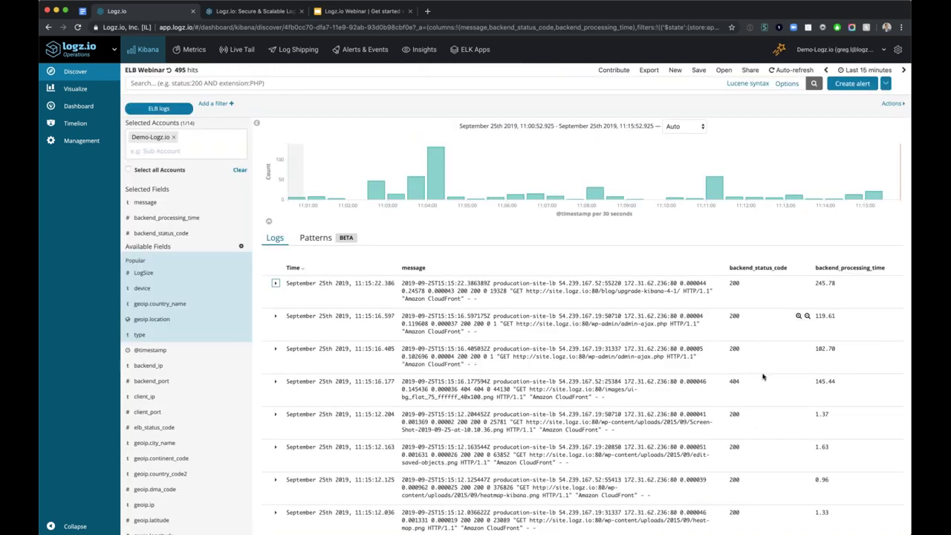
pyautogui.scroll(-2, 763, 377)
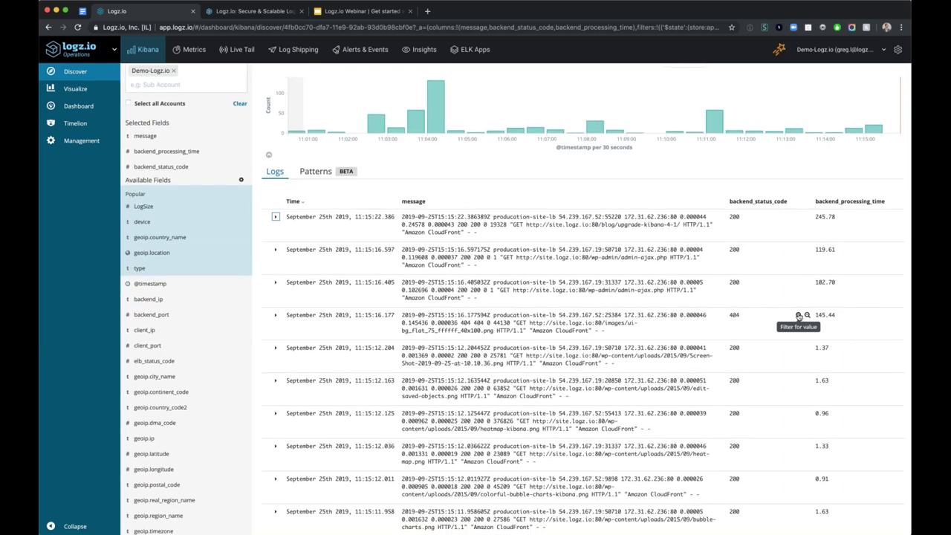
pyautogui.click(799, 316)
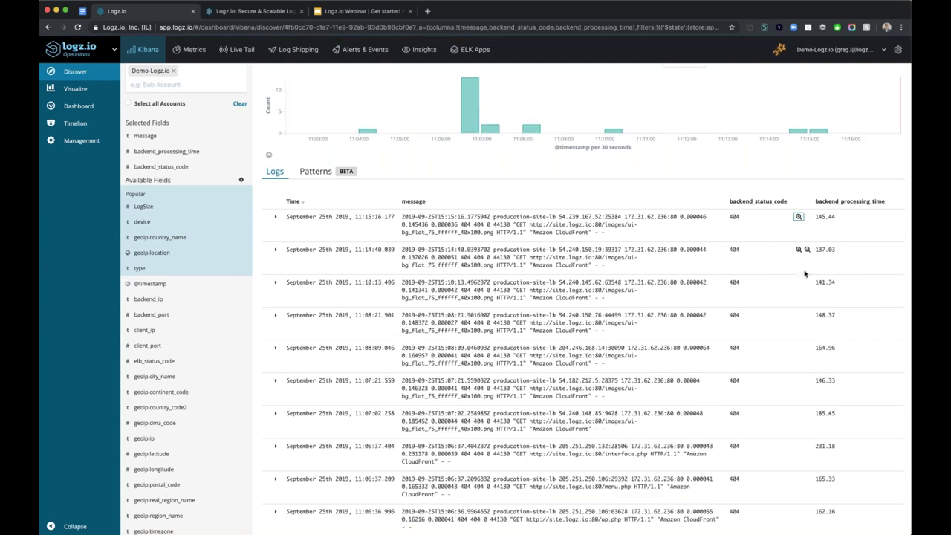
pyautogui.scroll(2, 804, 274)
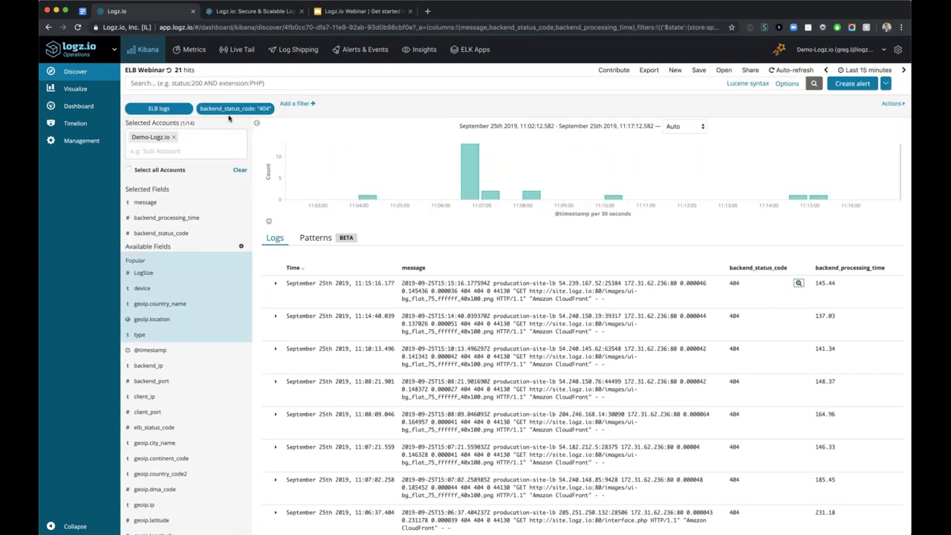
# Save the "ELB Webinar" search with its added columns and 404 filter, and start a new search.
pyautogui.click(699, 70)
pyautogui.click(137, 133)
pyautogui.click(678, 72)
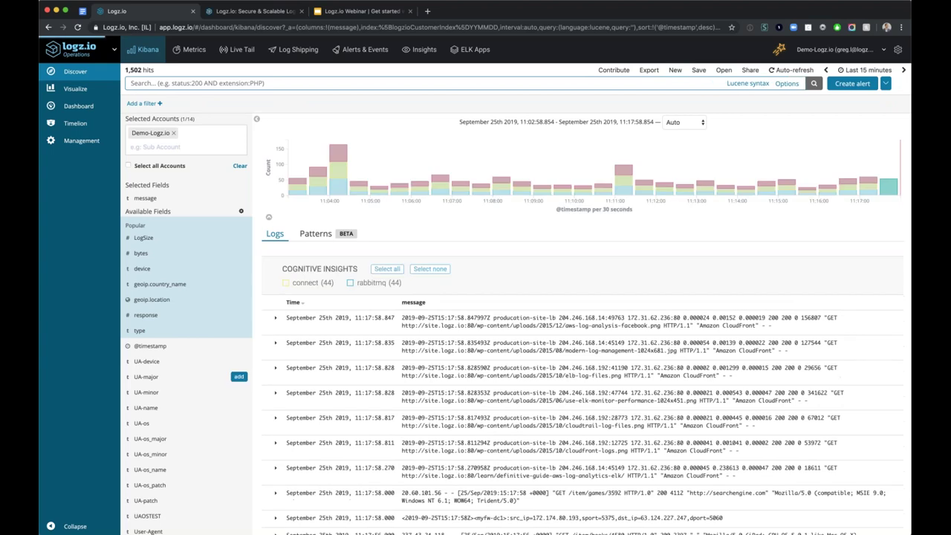
# Look through the unfiltered logs and show the top values of the type field.
pyautogui.scroll(-15, 182, 237)
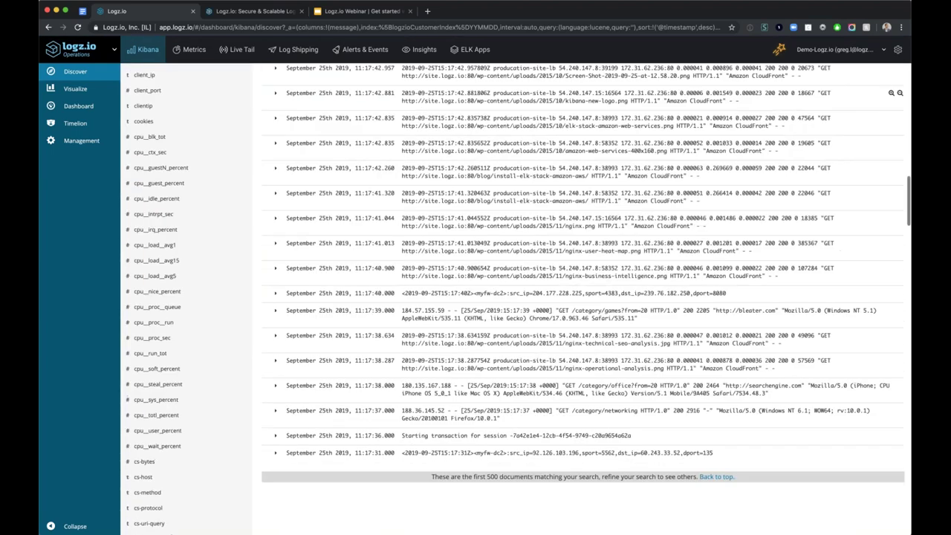
pyautogui.scroll(5, 165, 374)
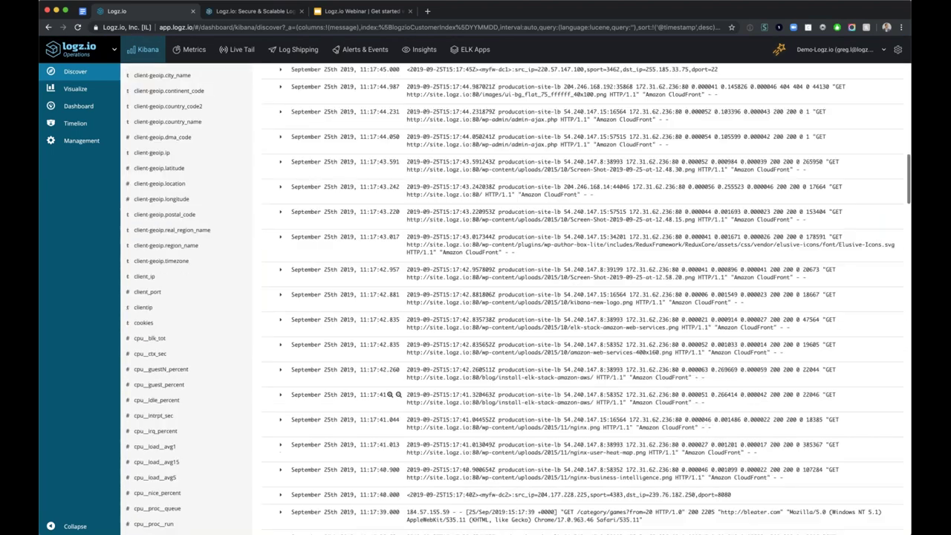
pyautogui.scroll(10, 165, 373)
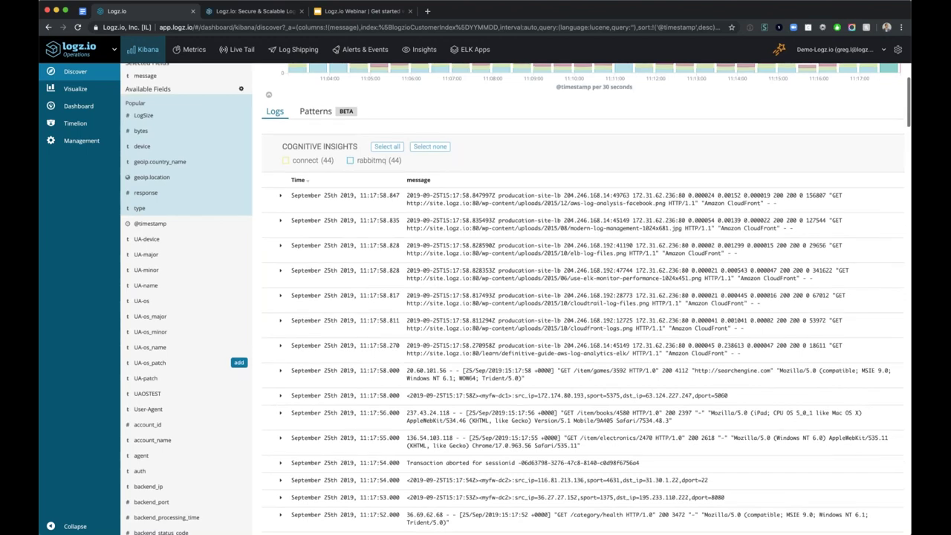
pyautogui.click(165, 275)
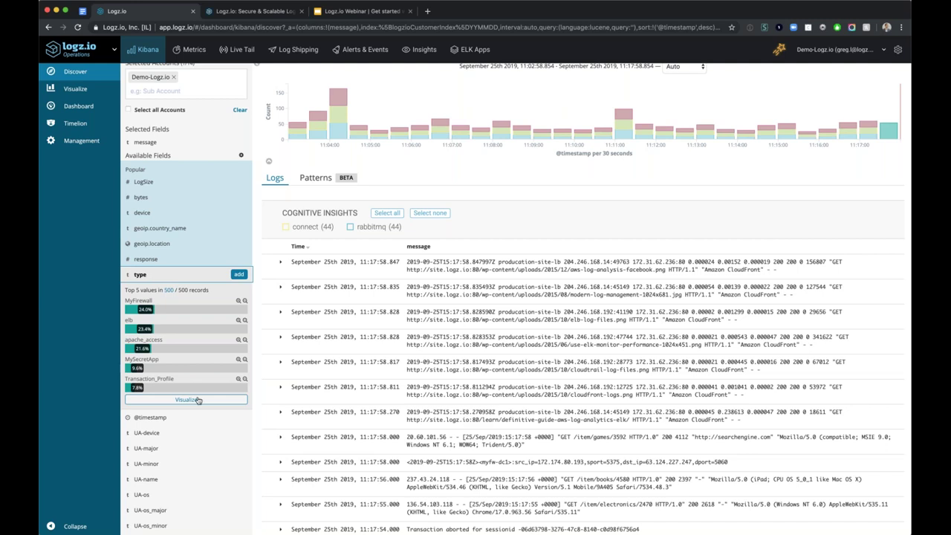
pyautogui.moveTo(179, 311)
pyautogui.scroll(1, 513, 297)
pyautogui.scroll(2, 512, 298)
# Reopen the saved search "ELB Webinar" by filtering for "webinar", and remove its backend_status_code 404 filter.
pyautogui.click(724, 70)
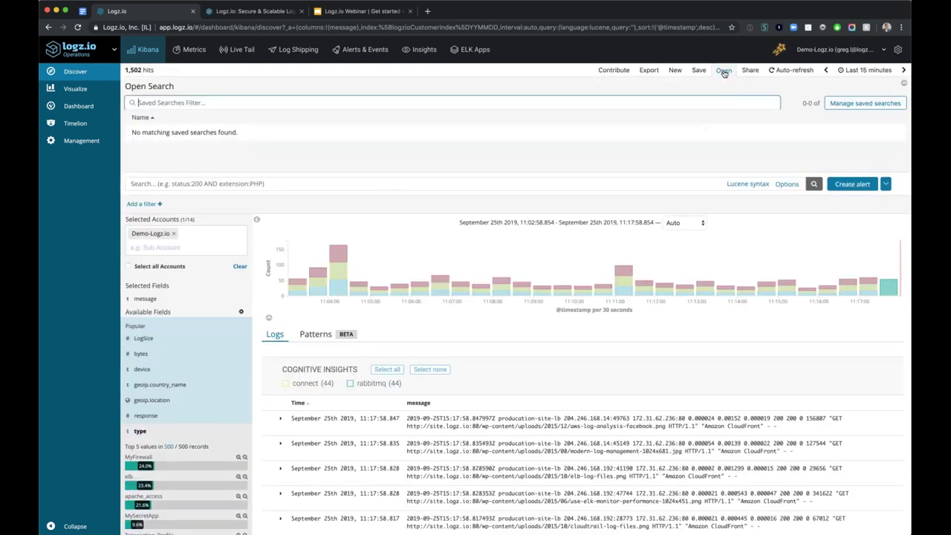
pyautogui.write('webinar')
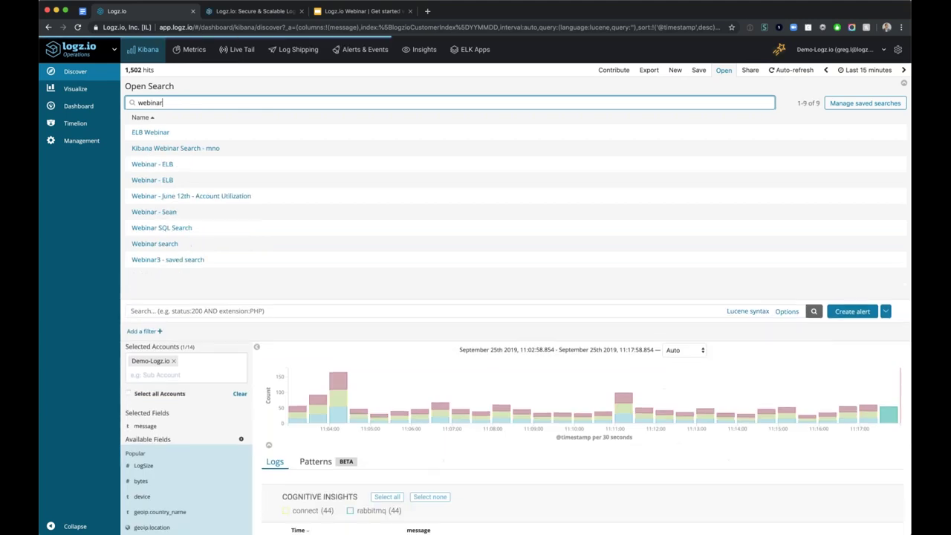
pyautogui.click(191, 135)
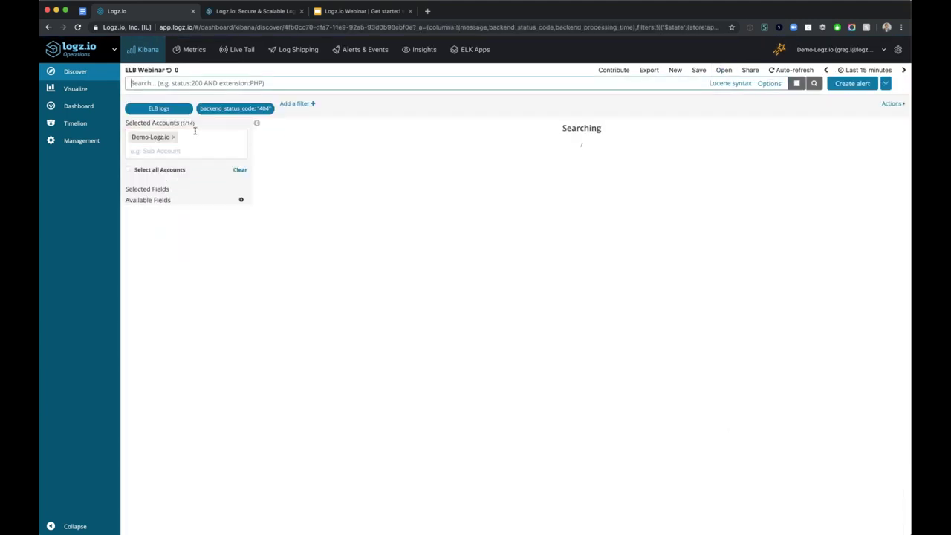
pyautogui.click(257, 109)
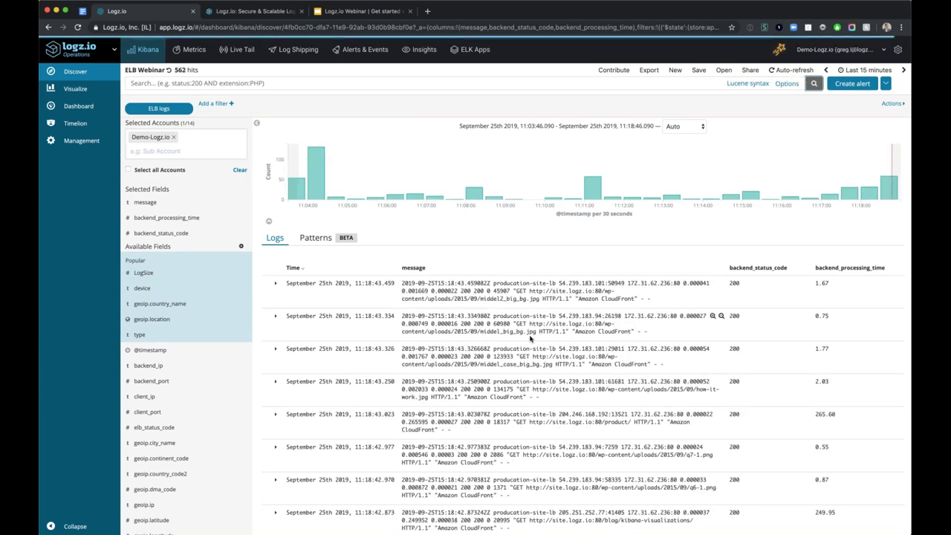
# Expand the second log entry and review its parsed fields.
pyautogui.scroll(-1, 530, 338)
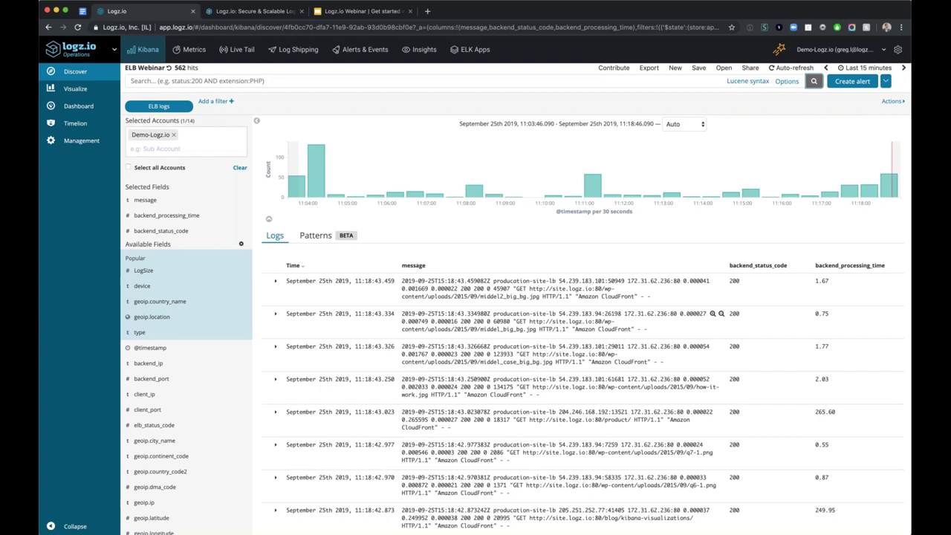
pyautogui.scroll(-3, 530, 338)
pyautogui.click(276, 237)
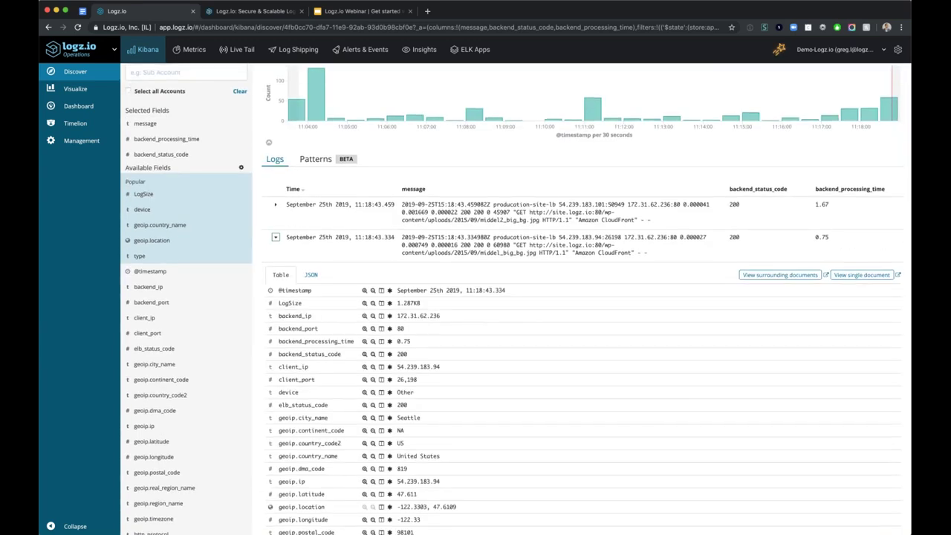
pyautogui.scroll(-10, 469, 272)
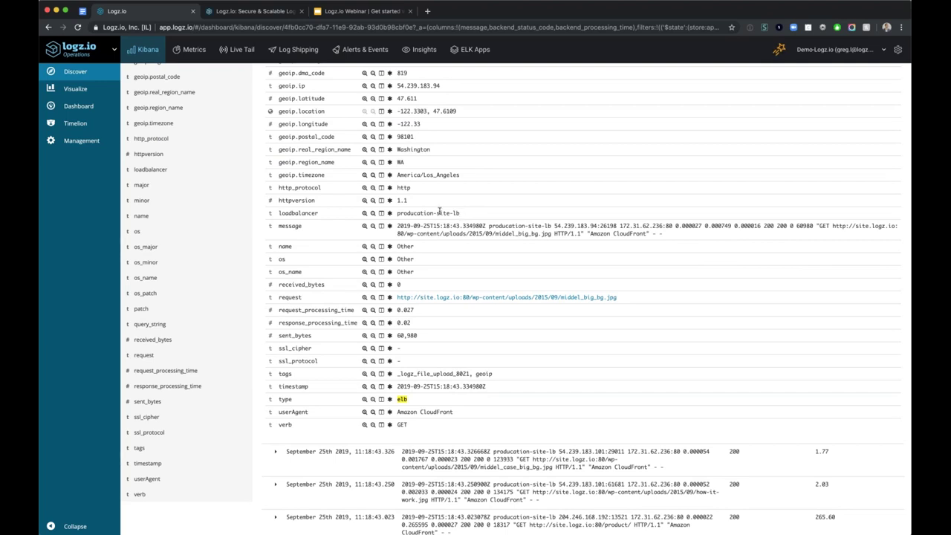
pyautogui.scroll(10, 520, 297)
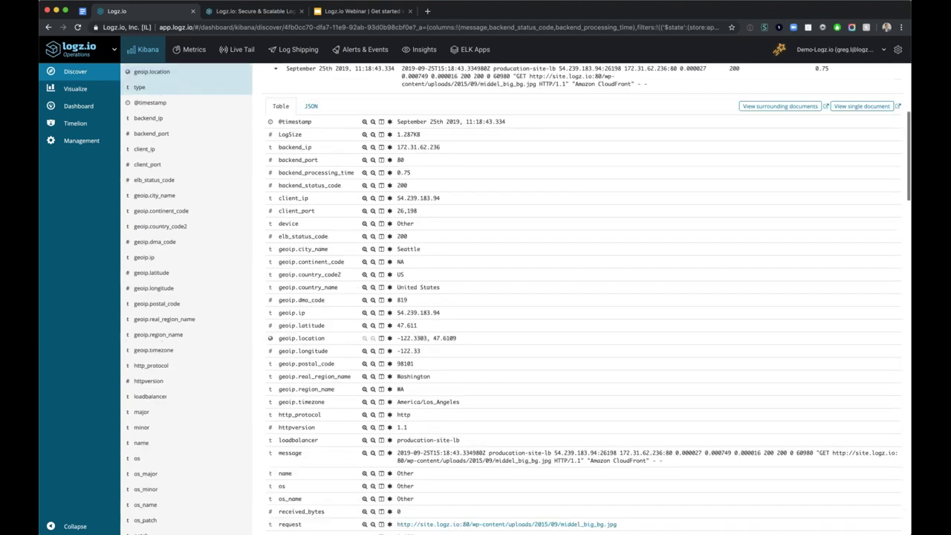
# Run a free-text search for "production" within the ELB logs.
pyautogui.click(229, 82)
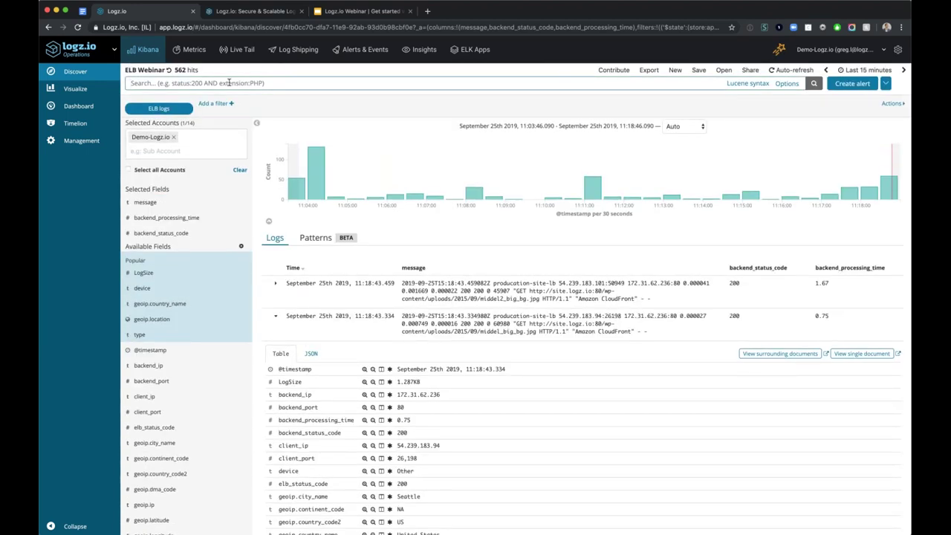
pyautogui.write('production')
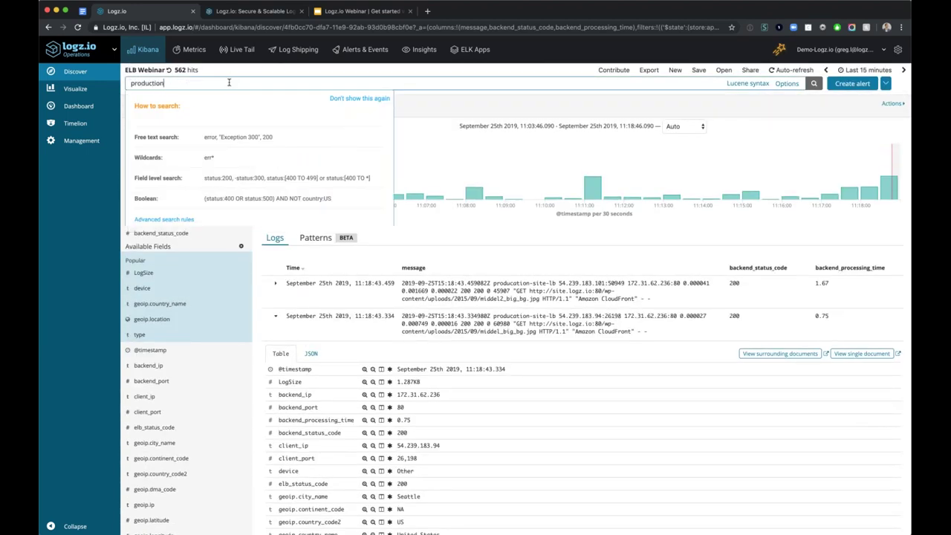
pyautogui.press('Return')
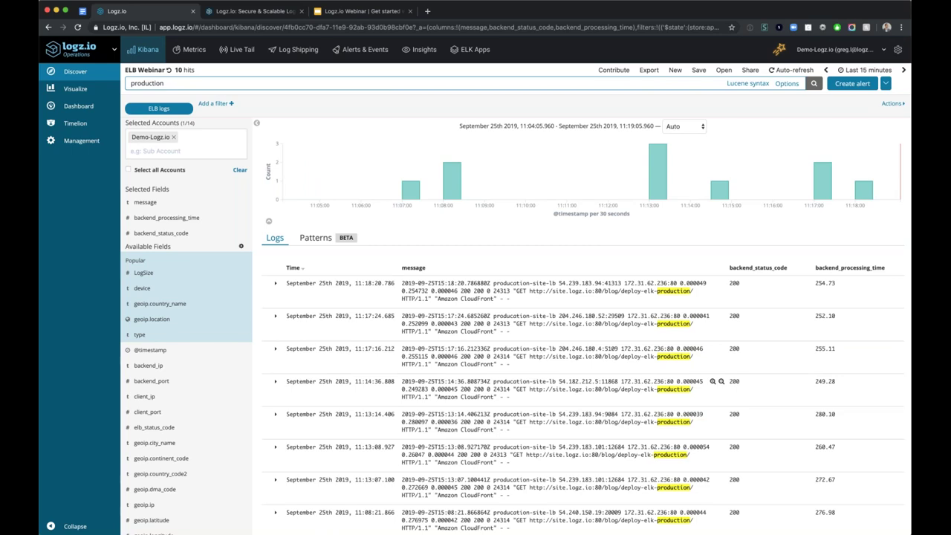
# Expand the last log entry matching "production" and examine which of its fields contain the search term.
pyautogui.scroll(-1, 713, 381)
pyautogui.scroll(-10, 713, 363)
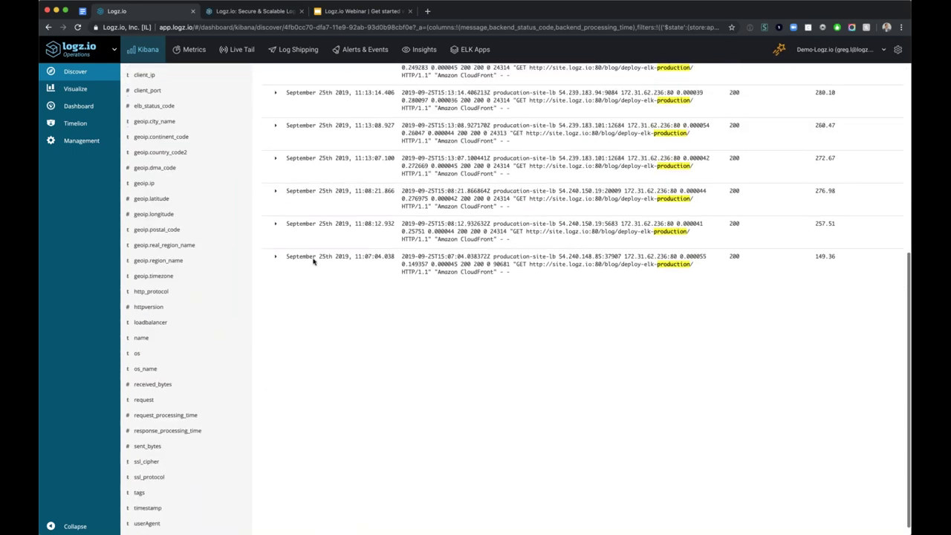
pyautogui.click(503, 279)
pyautogui.tripleClick(503, 275)
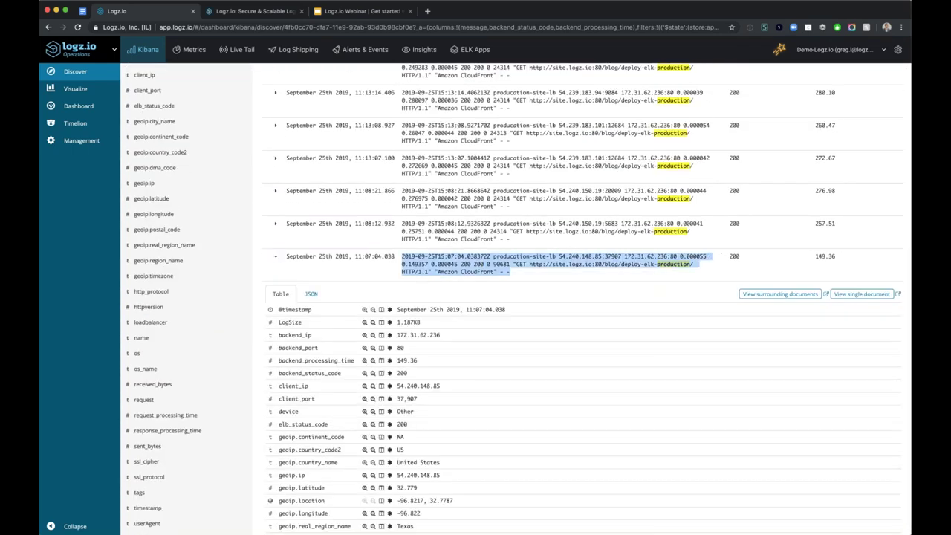
pyautogui.scroll(-4, 483, 260)
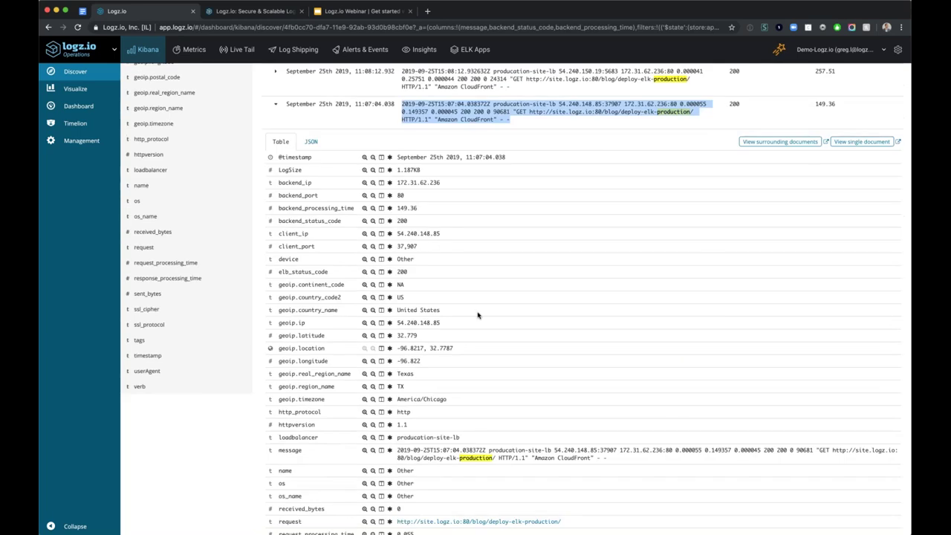
pyautogui.scroll(-4, 478, 316)
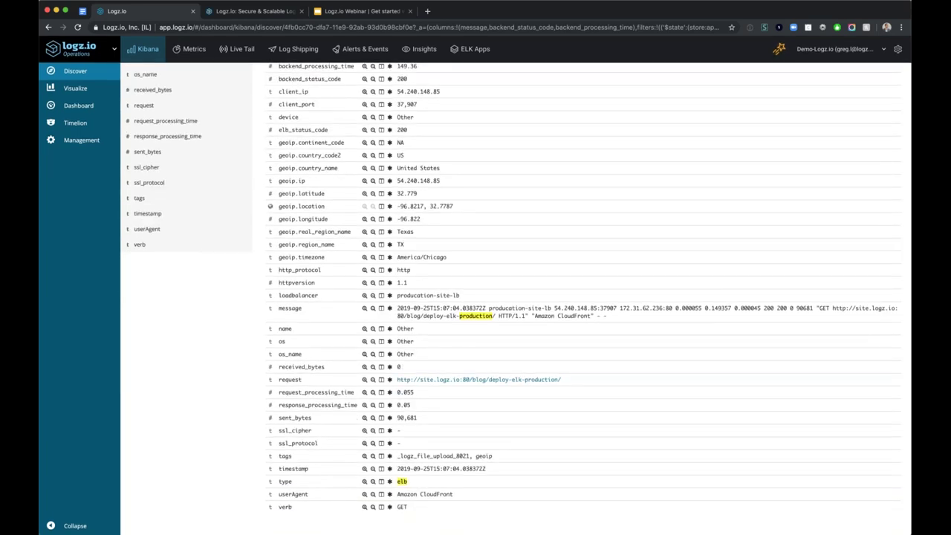
# Examine the expanded entry's "production" match in the message field and its geoip.country_name value.
pyautogui.doubleClick(470, 316)
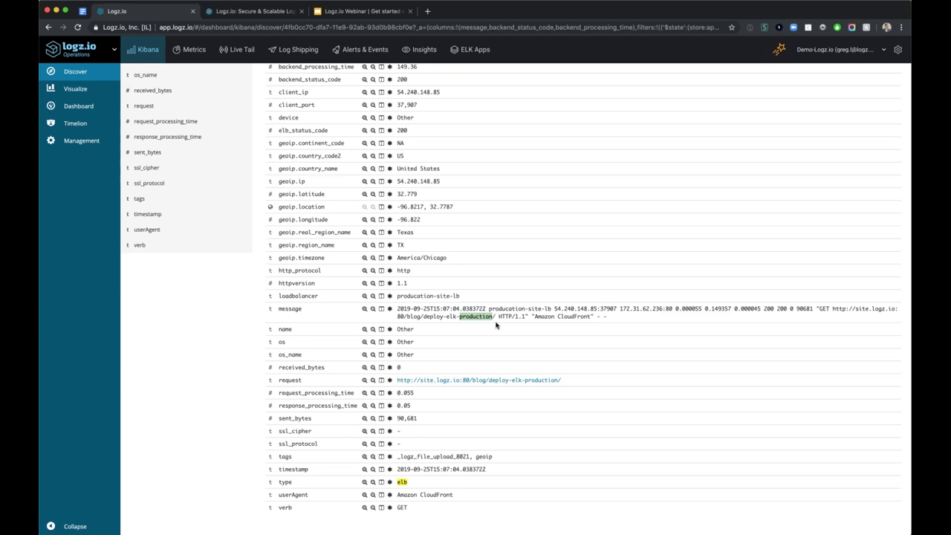
pyautogui.scroll(2, 496, 325)
pyautogui.scroll(2, 456, 286)
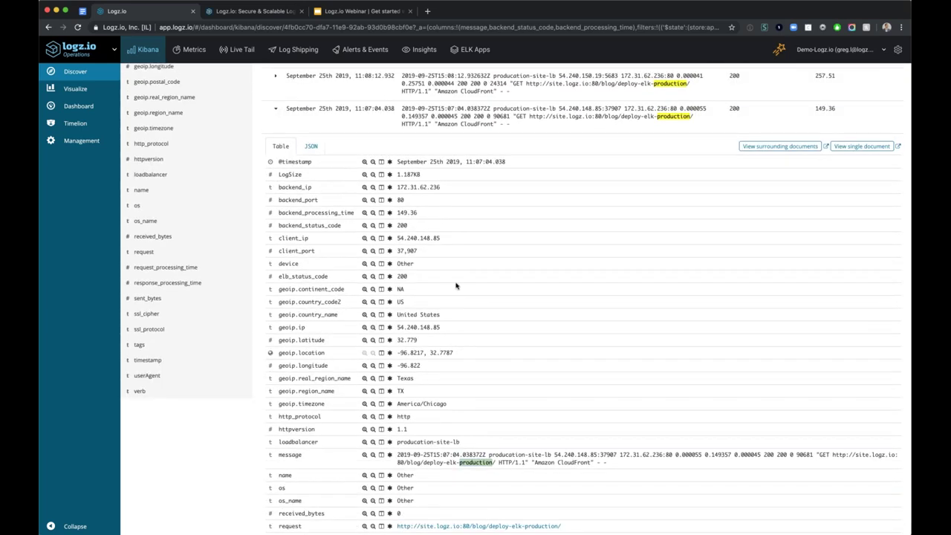
pyautogui.scroll(4, 457, 287)
pyautogui.scroll(-4, 450, 288)
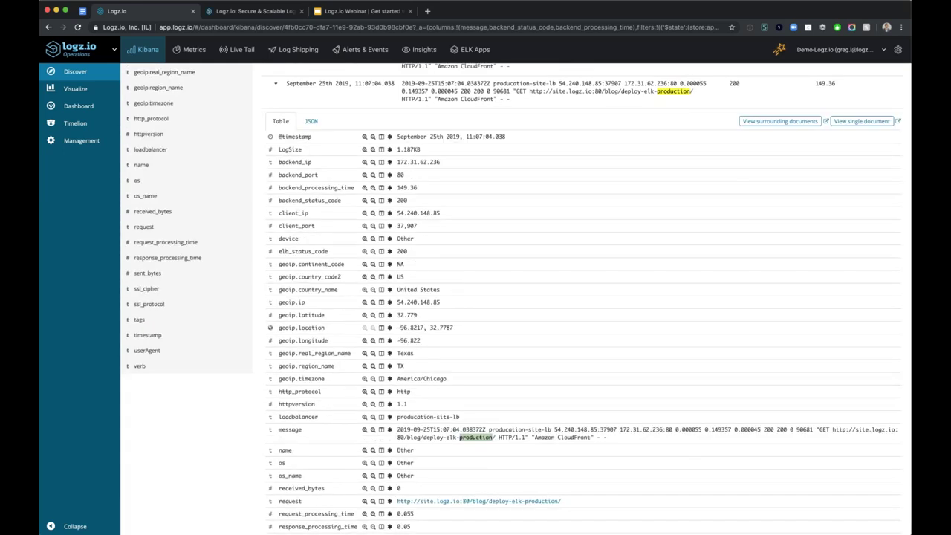
pyautogui.moveTo(441, 289)
pyautogui.mouseDown()
pyautogui.moveTo(397, 289)
pyautogui.moveTo(445, 293)
pyautogui.mouseUp()
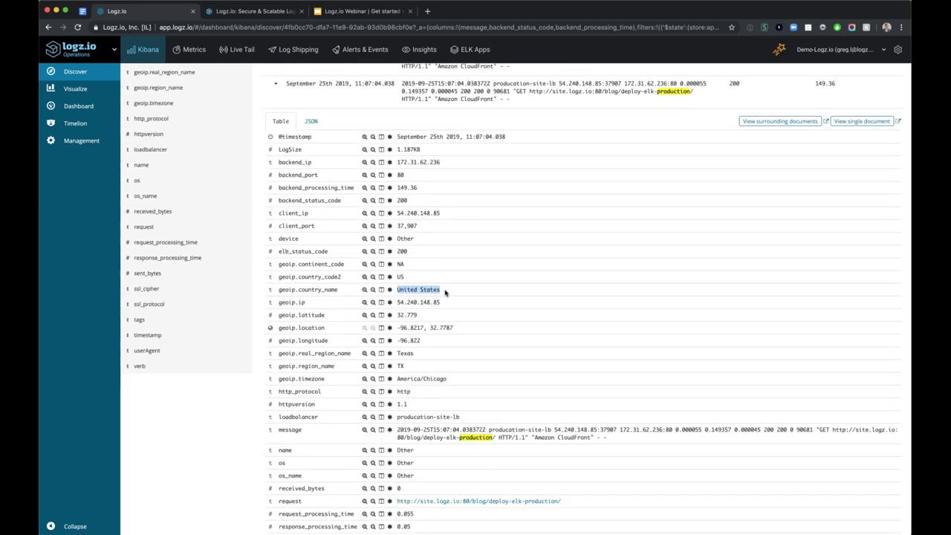
# Run an exact-phrase search for "United States", in quotation marks, within the ELB logs.
pyautogui.scroll(15, 491, 283)
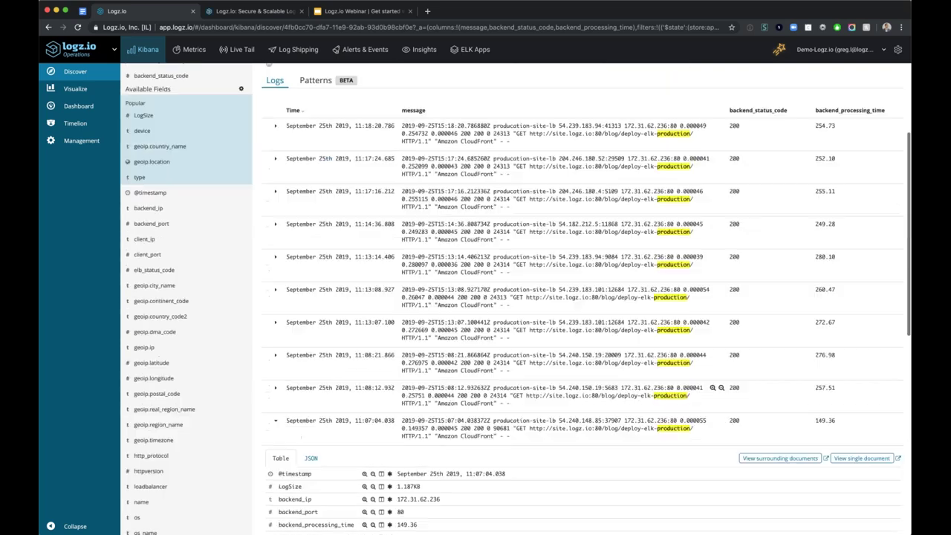
pyautogui.hotkey('ctrl', 'a')
pyautogui.write('"United States"')
pyautogui.press('Return')
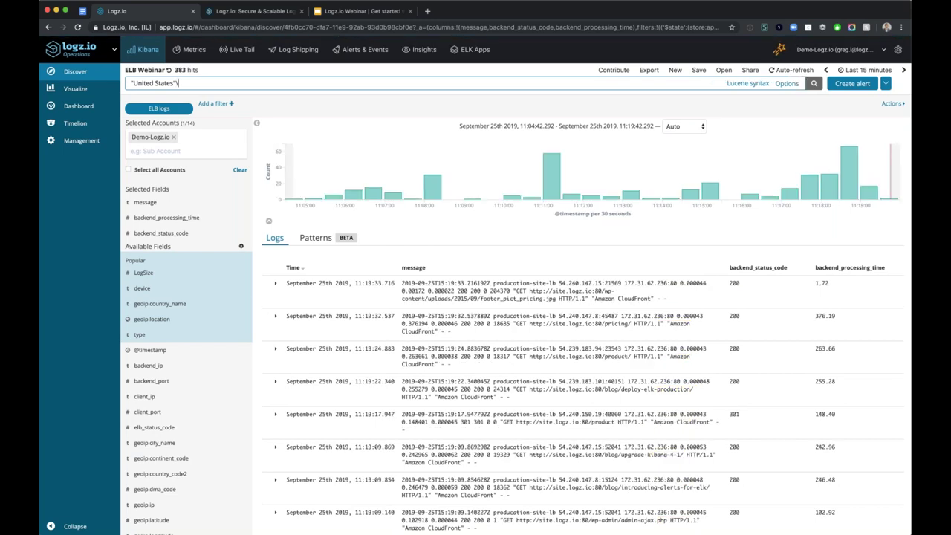
# Search for United States without the quotation marks, and insert the AND operator between the two words.
pyautogui.press('BackSpace')
pyautogui.press('Home')
pyautogui.press('Delete')
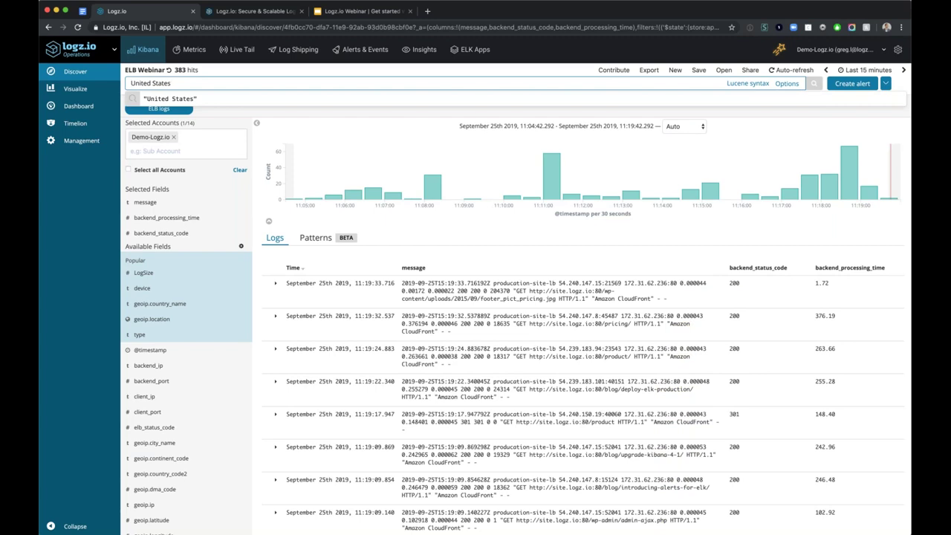
pyautogui.click(815, 83)
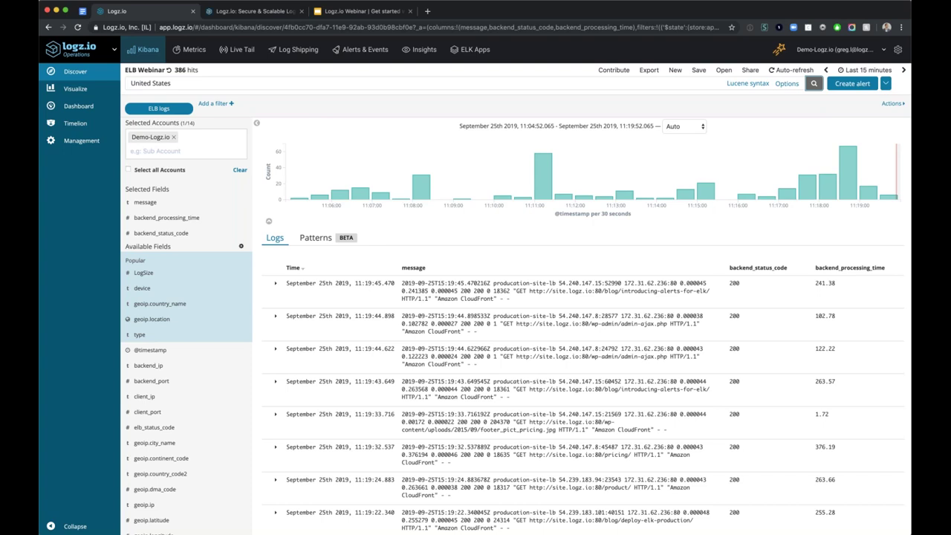
pyautogui.click(151, 83)
pyautogui.write('AND')
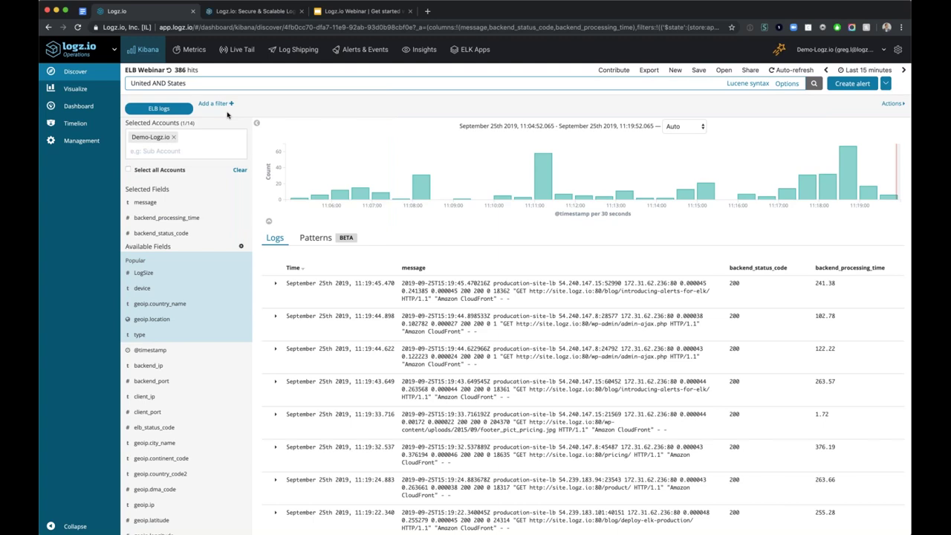
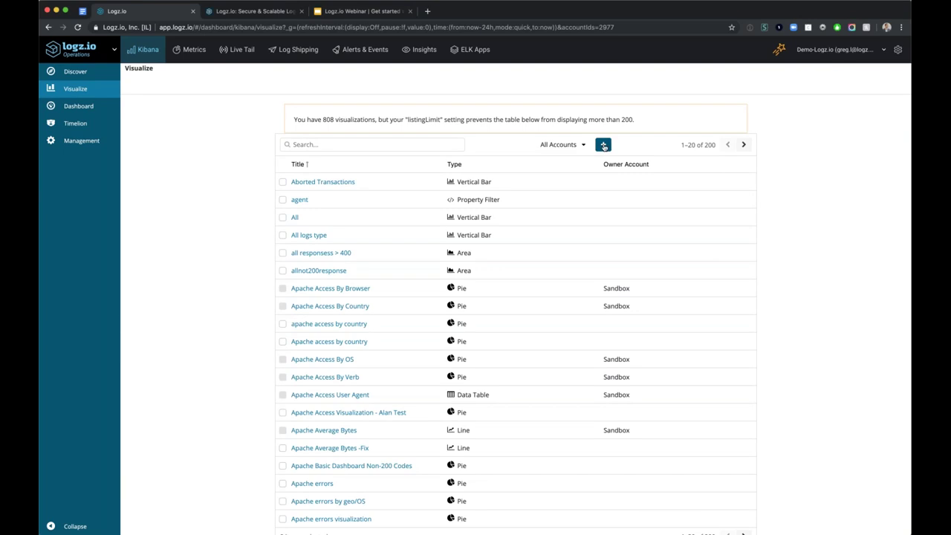
# Create a new pie visualization based on the saved search "ELB Webinar".
pyautogui.click(604, 146)
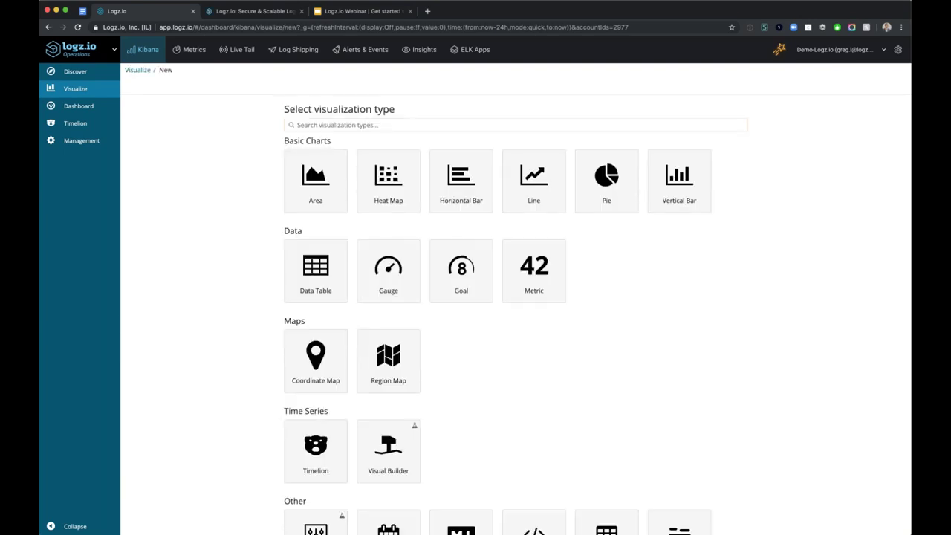
pyautogui.click(591, 171)
pyautogui.click(530, 129)
pyautogui.write('elb')
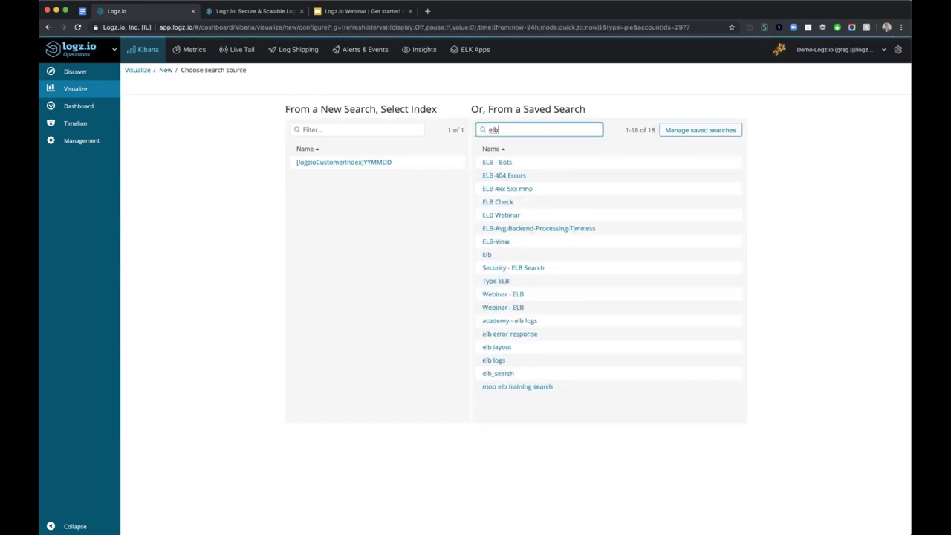
pyautogui.press('BackSpace')
pyautogui.press('BackSpace')
pyautogui.press('BackSpace')
pyautogui.write('webinar e')
pyautogui.press('BackSpace')
pyautogui.press('BackSpace')
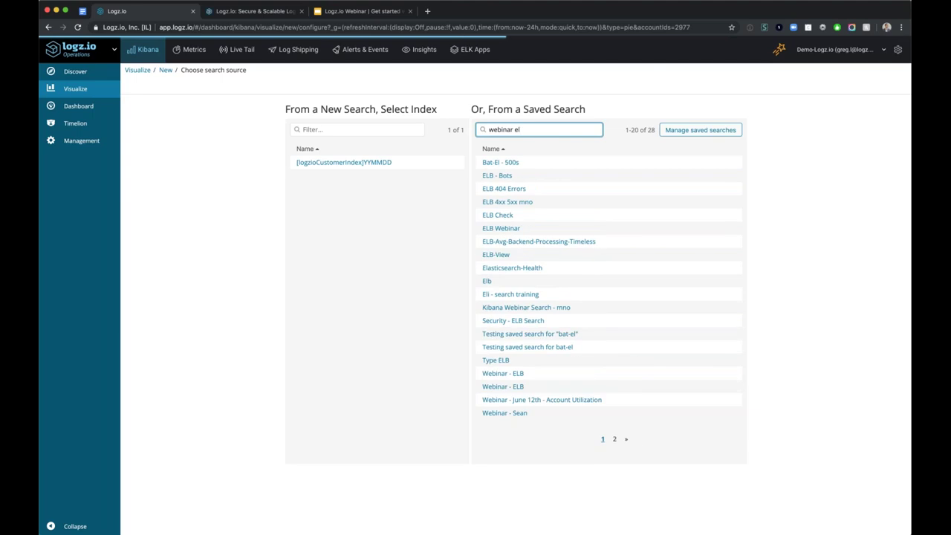
pyautogui.click(521, 163)
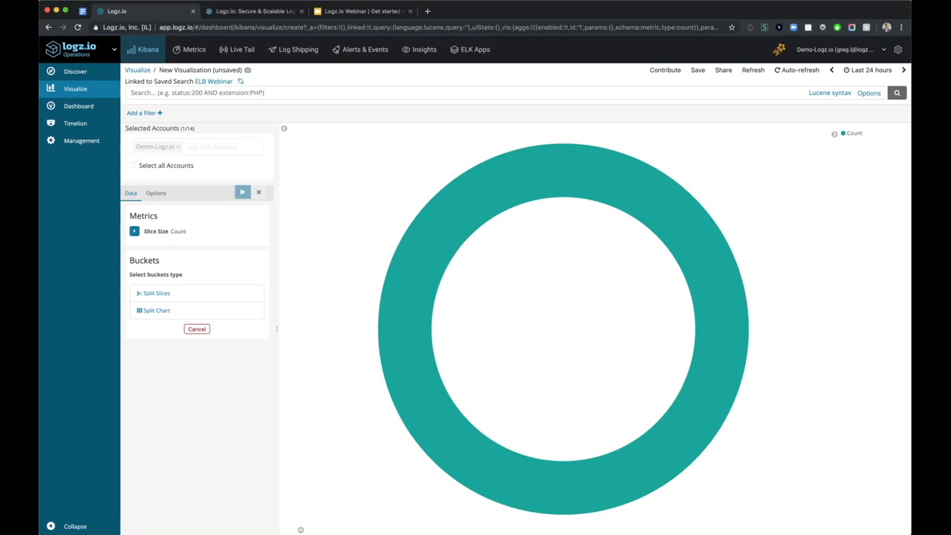
# Split the pie slices with a Terms aggregation on the backend_status_code field and apply the changes.
pyautogui.moveTo(662, 210)
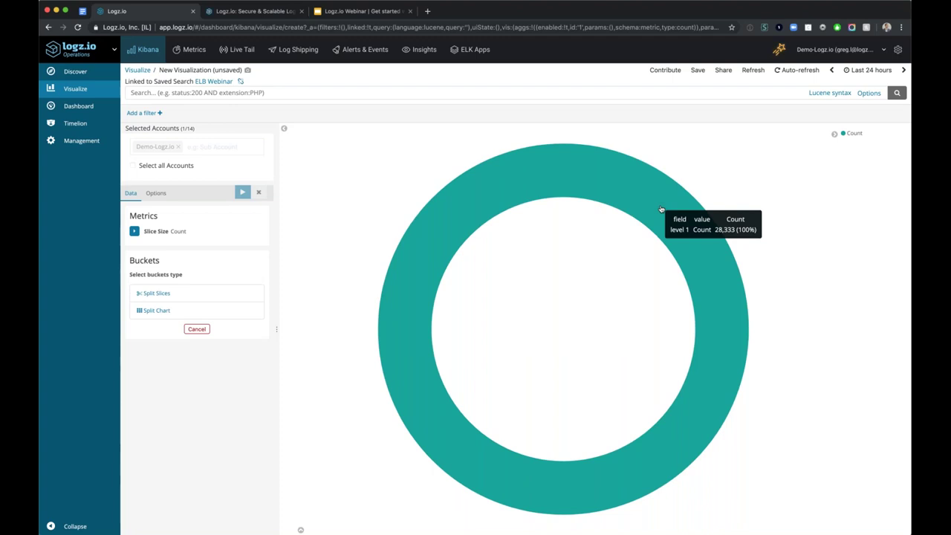
pyautogui.click(185, 295)
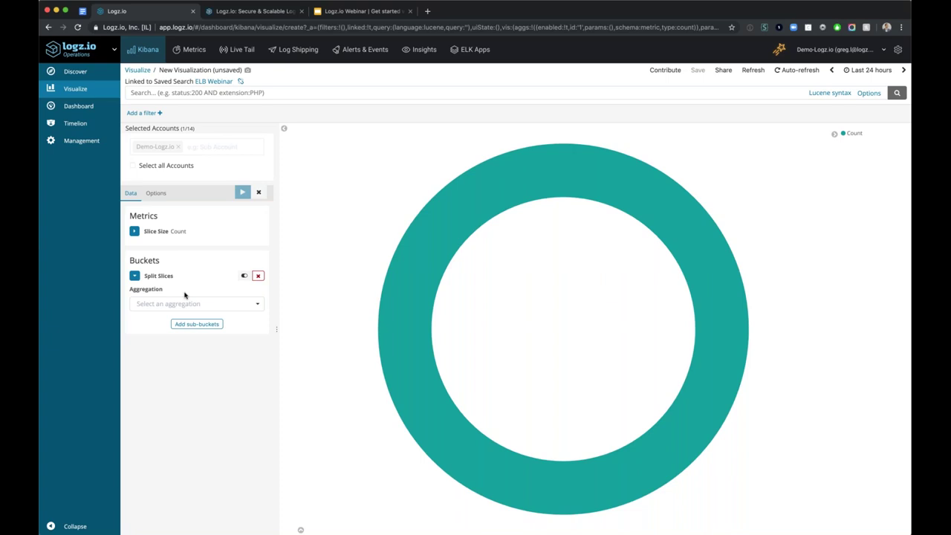
pyautogui.click(179, 304)
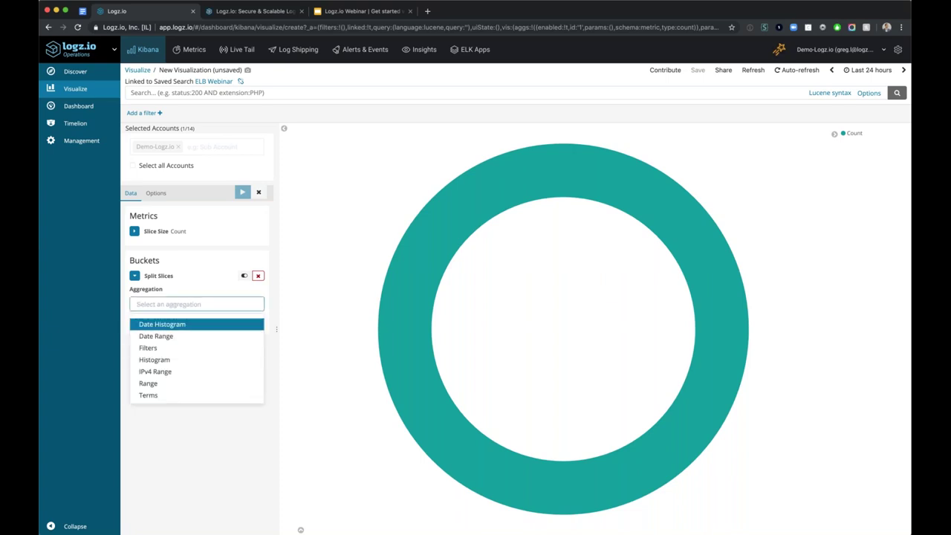
pyautogui.click(153, 396)
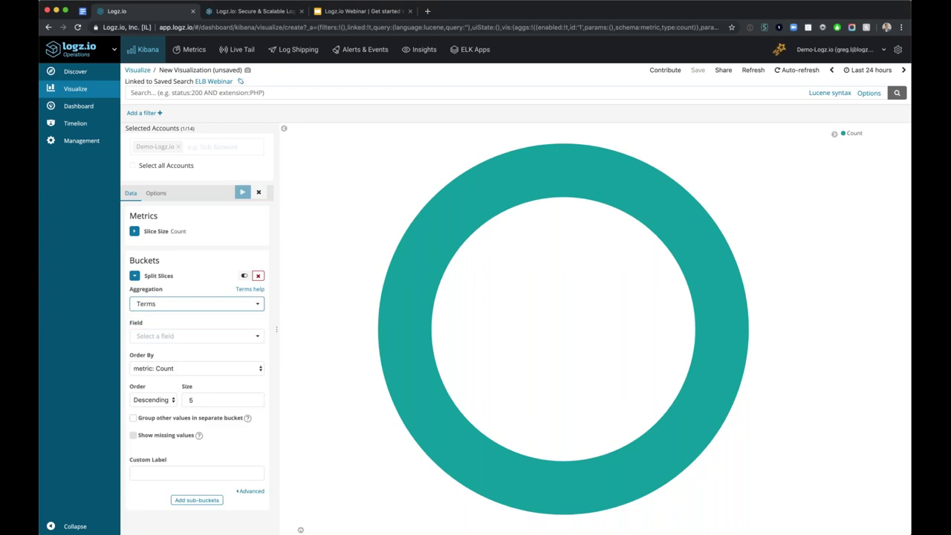
pyautogui.click(163, 337)
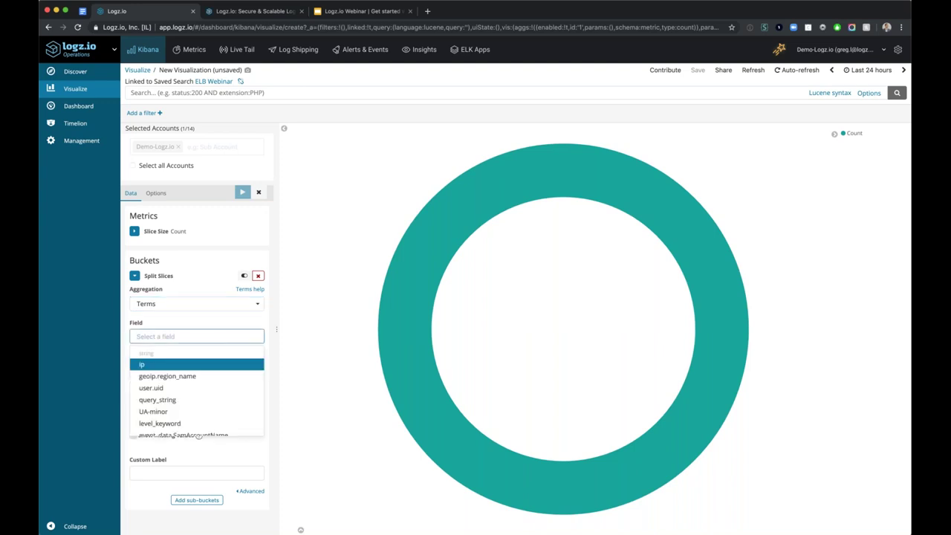
pyautogui.write('backend')
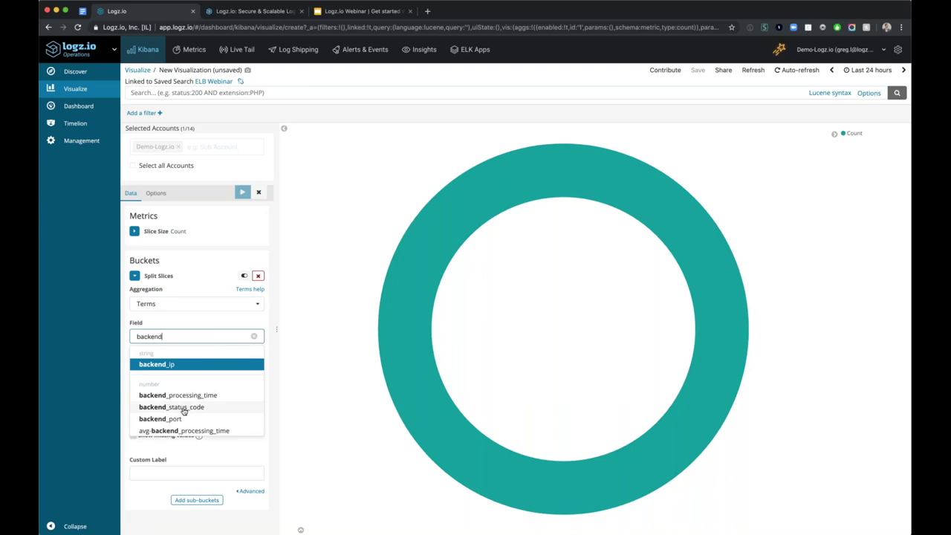
pyautogui.click(185, 408)
pyautogui.click(204, 260)
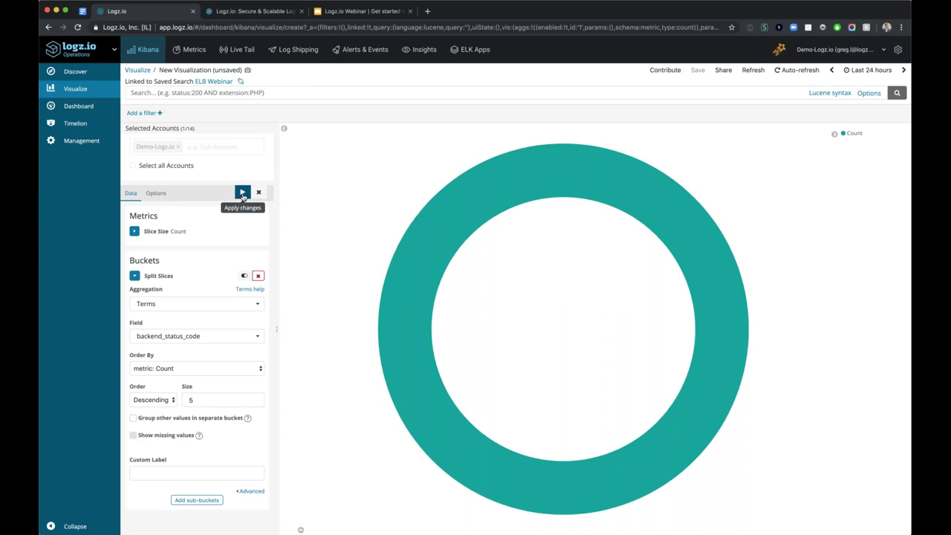
pyautogui.click(242, 194)
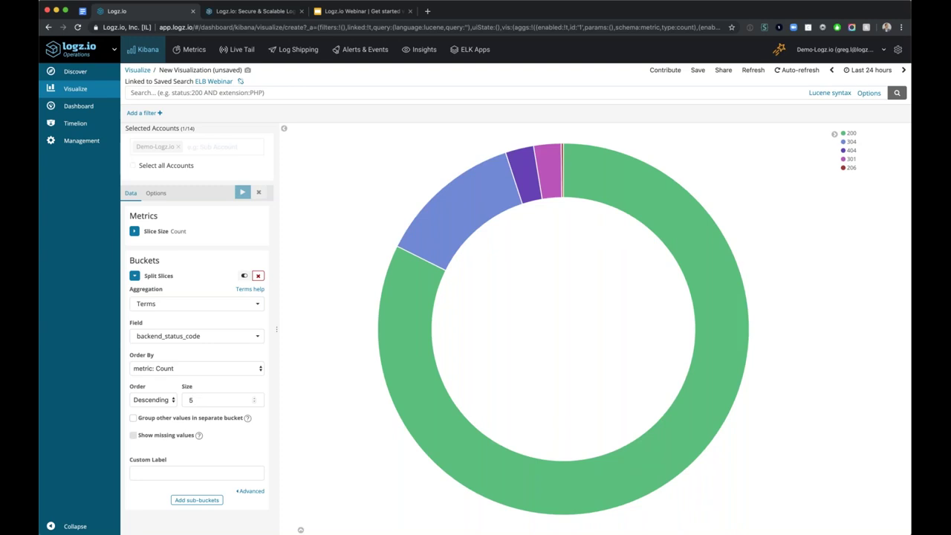
# Try a size of 10 for the backend_status_code terms, and set it back to 5.
pyautogui.click(202, 401)
pyautogui.press('BackSpace')
pyautogui.write('10')
pyautogui.press('Return')
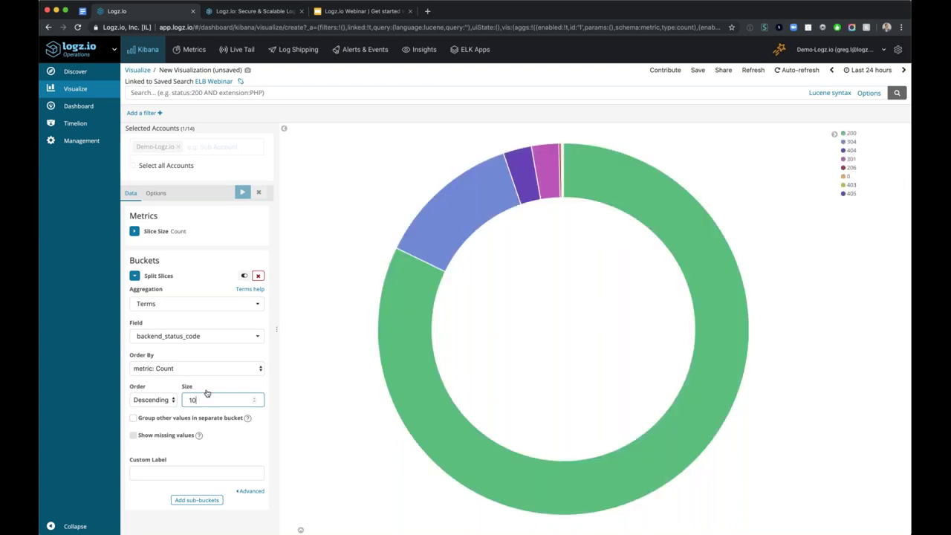
pyautogui.press('BackSpace')
pyautogui.press('BackSpace')
pyautogui.write('5')
pyautogui.press('Return')
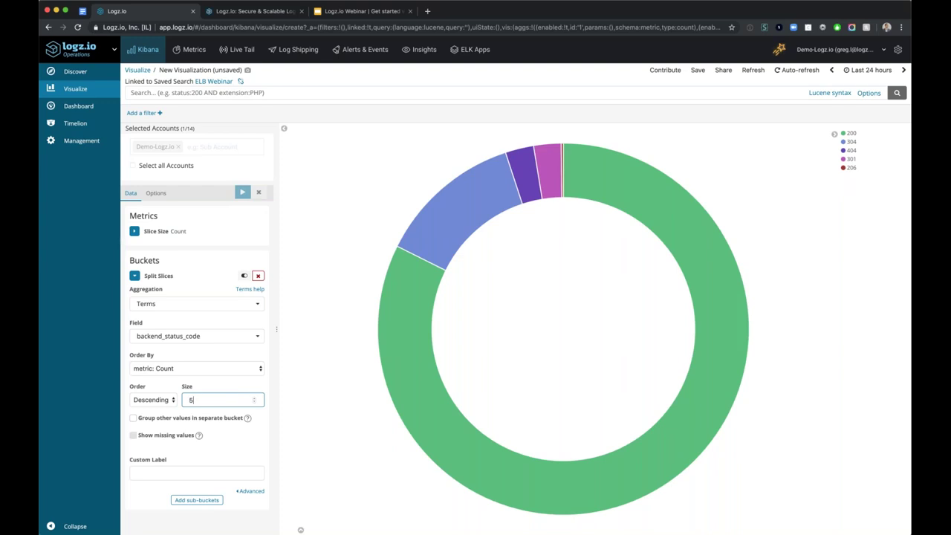
# Save the visualization as "ELB Webinar - Backend status code pie".
pyautogui.moveTo(405, 320)
pyautogui.click(698, 69)
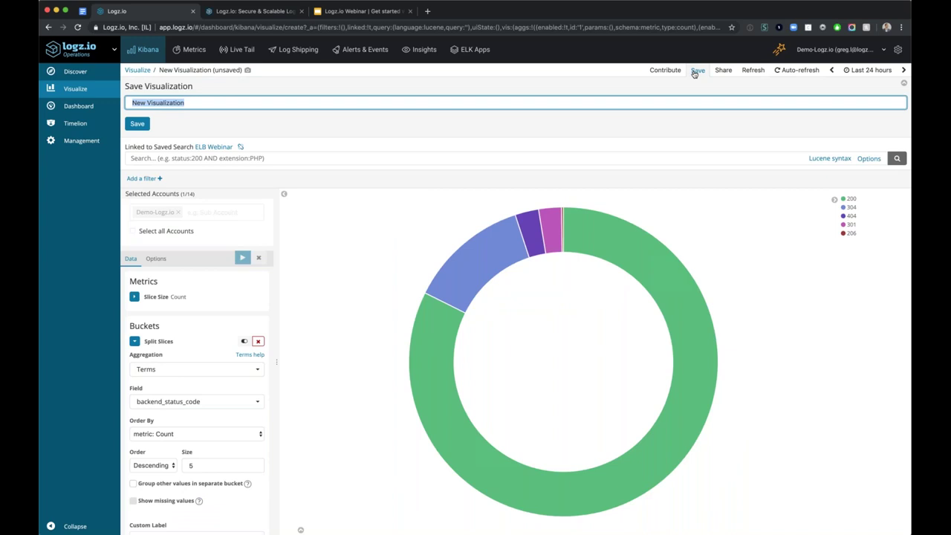
pyautogui.write('ELB Webinar - ')
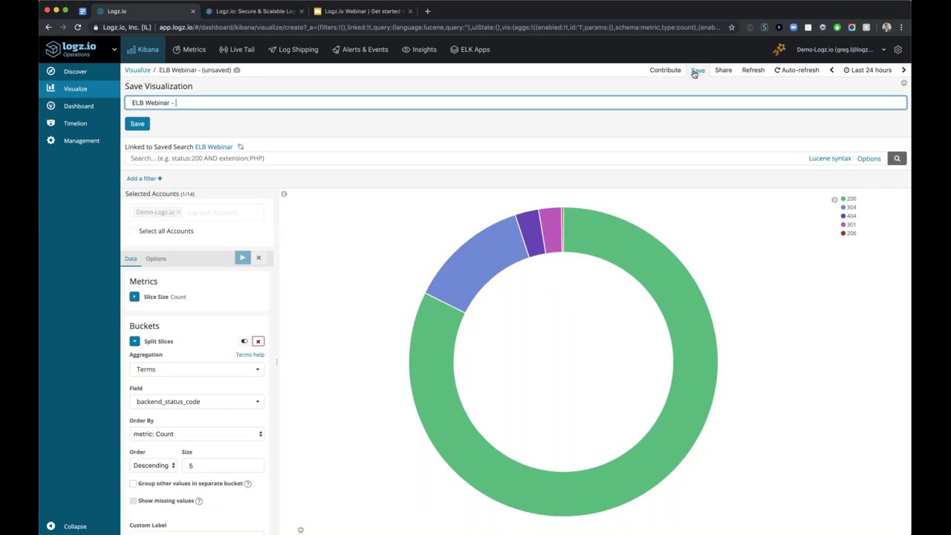
pyautogui.write('Pie chart')
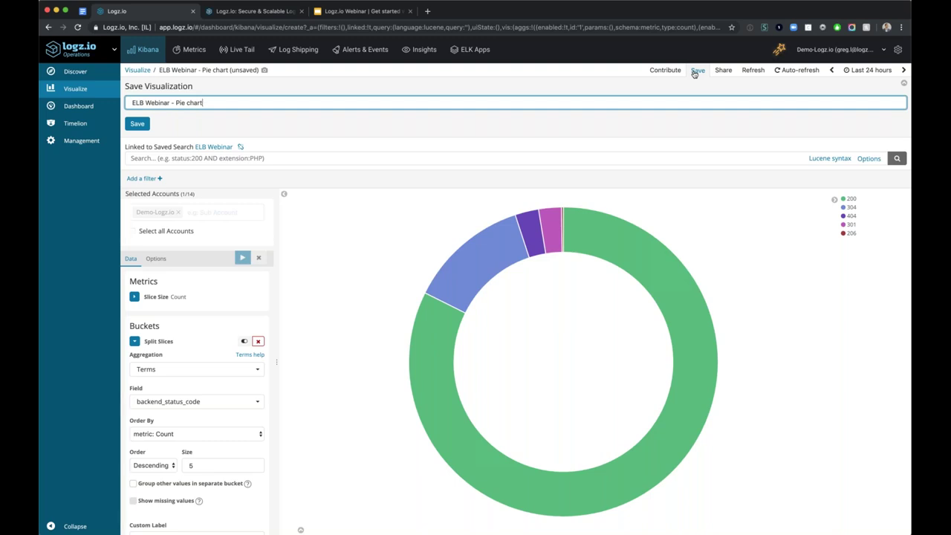
pyautogui.press('BackSpace')
pyautogui.press('BackSpace')
pyautogui.press('BackSpace')
pyautogui.press('BackSpace')
pyautogui.press('BackSpace')
pyautogui.press('BackSpace')
pyautogui.press('BackSpace')
pyautogui.press('BackSpace')
pyautogui.press('BackSpace')
pyautogui.write('Backend status code pie')
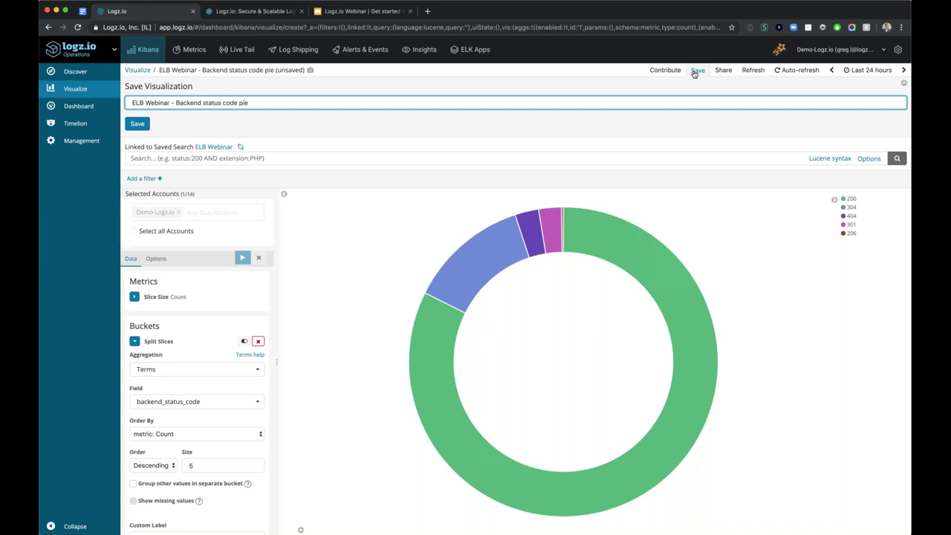
pyautogui.press('Return')
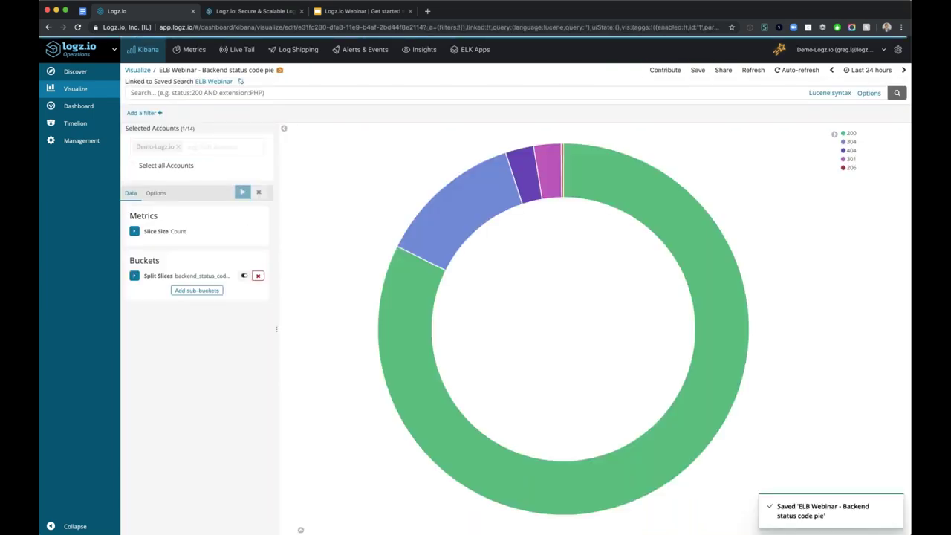
# Return to the visualization list, search it for "webinar" and "ELB", and clear the search.
pyautogui.click(138, 69)
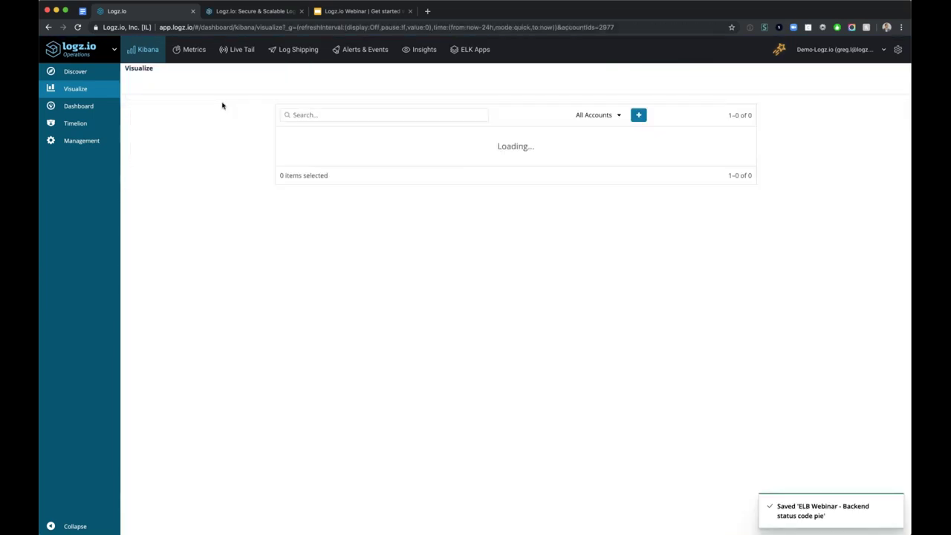
pyautogui.click(334, 114)
pyautogui.write('webinar')
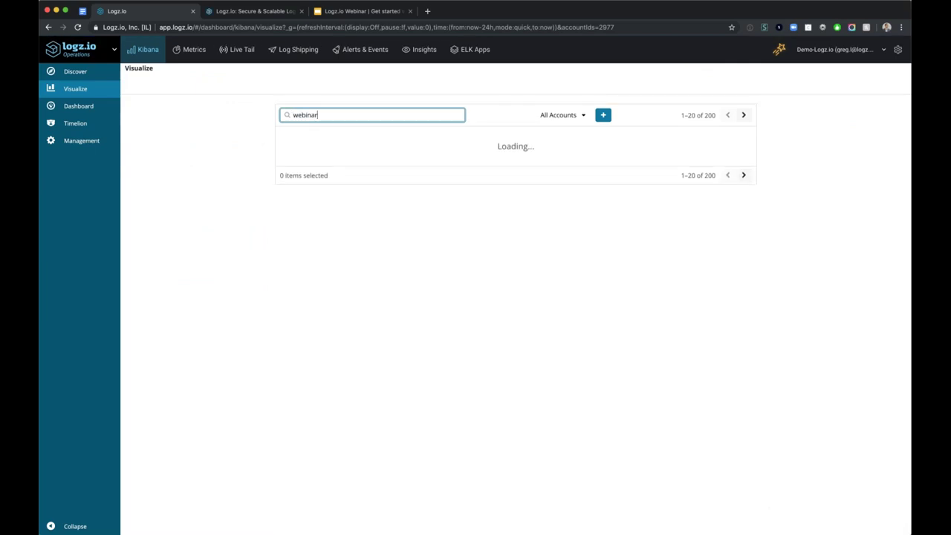
pyautogui.press('super+a')
pyautogui.write('ELB webinar')
pyautogui.press('BackSpace')
pyautogui.press('BackSpace')
pyautogui.press('BackSpace')
pyautogui.press('BackSpace')
pyautogui.press('BackSpace')
pyautogui.press('BackSpace')
pyautogui.press('BackSpace')
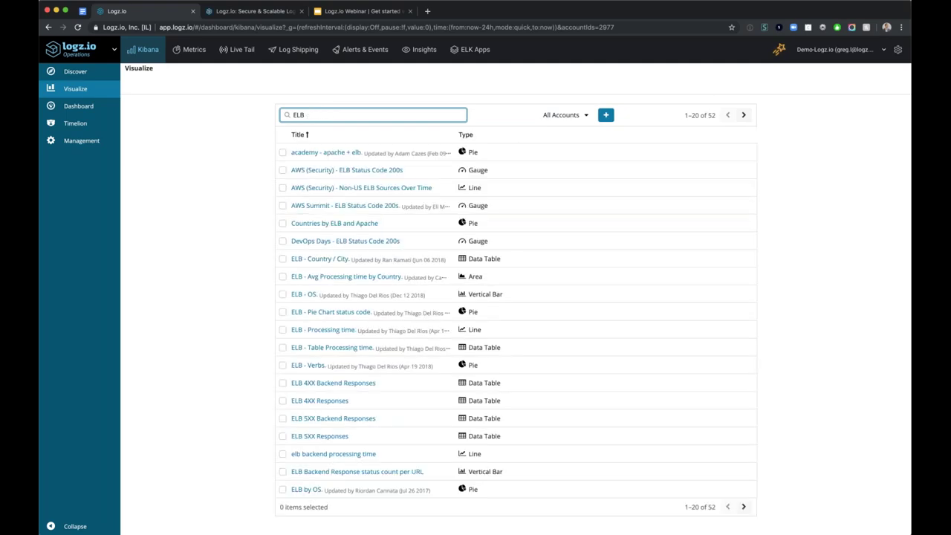
pyautogui.press('super+a')
pyautogui.press('BackSpace')
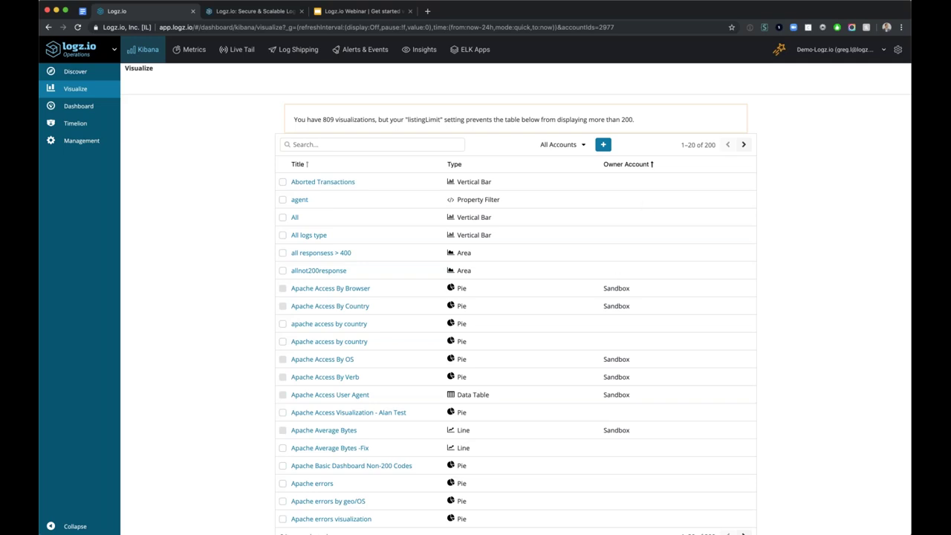
# Create a new Vertical Bar visualization based on the saved search "ELB Webinar".
pyautogui.click(604, 145)
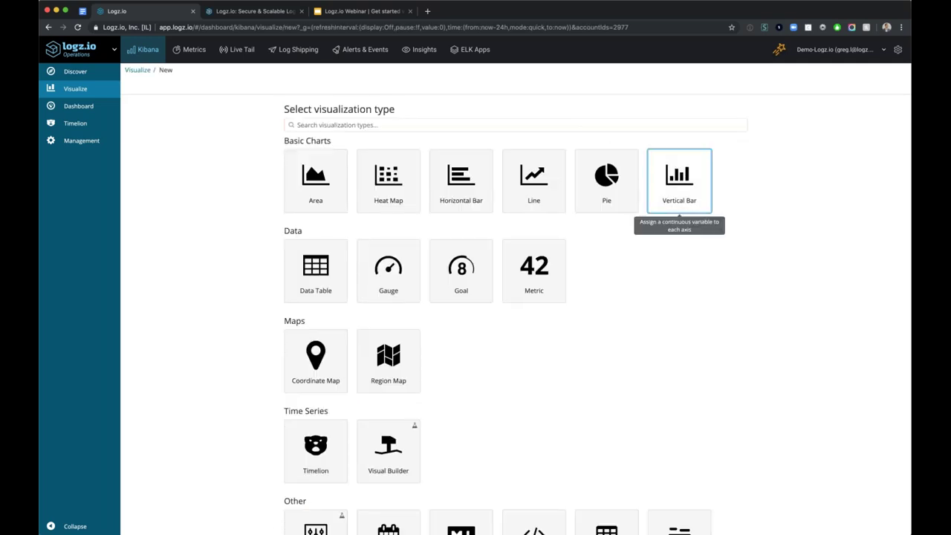
pyautogui.click(679, 181)
pyautogui.click(568, 127)
pyautogui.write('webinar')
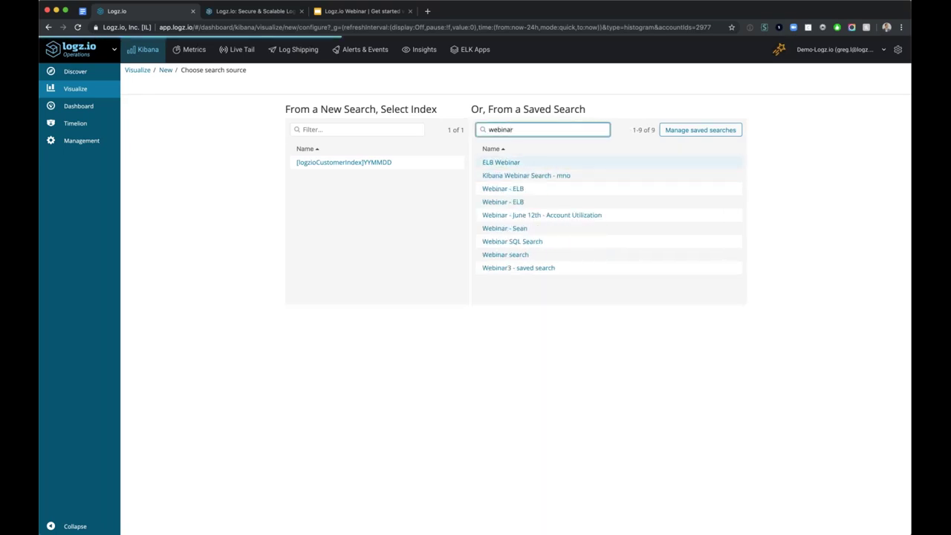
pyautogui.click(531, 165)
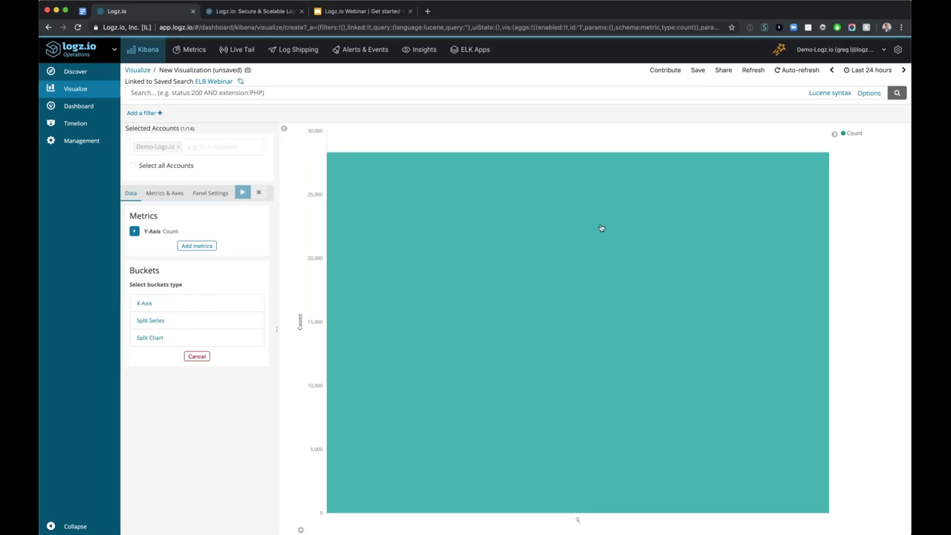
pyautogui.moveTo(602, 228)
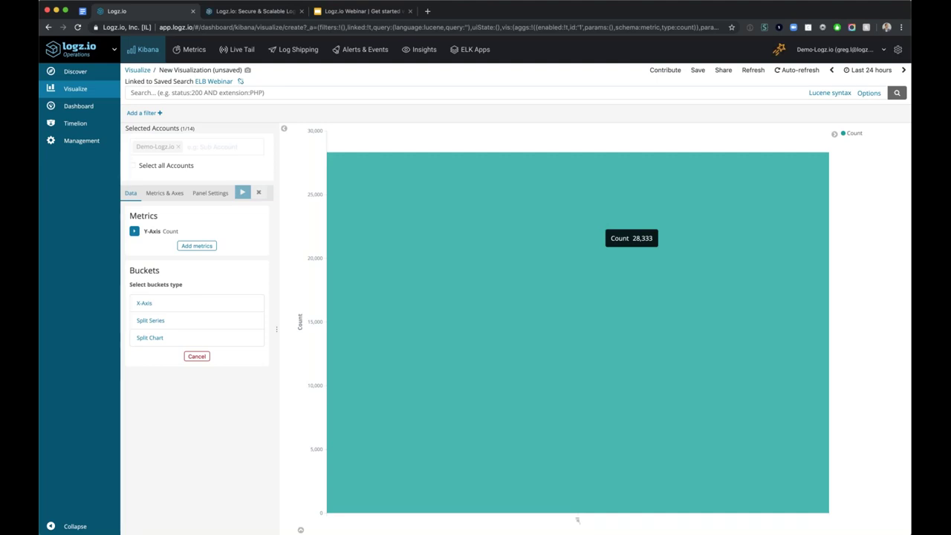
pyautogui.click(192, 302)
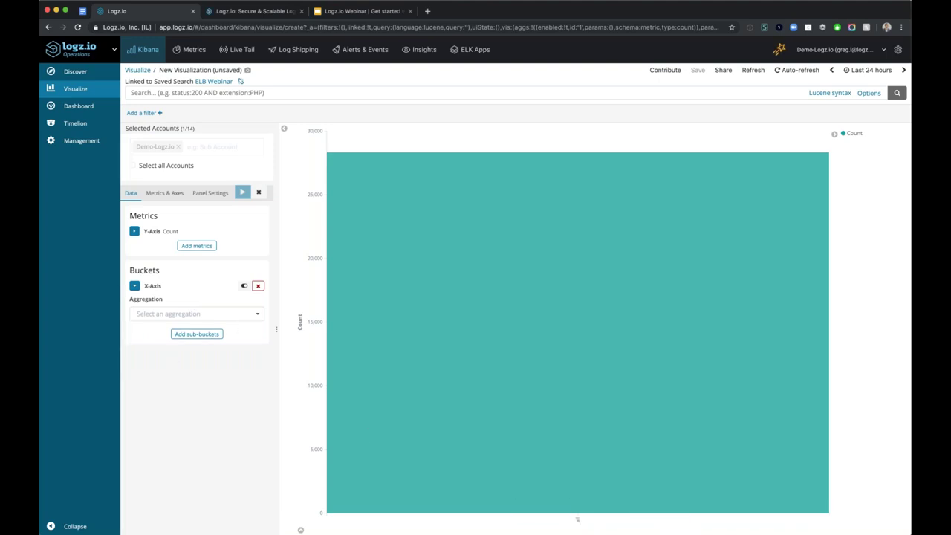
pyautogui.click(197, 313)
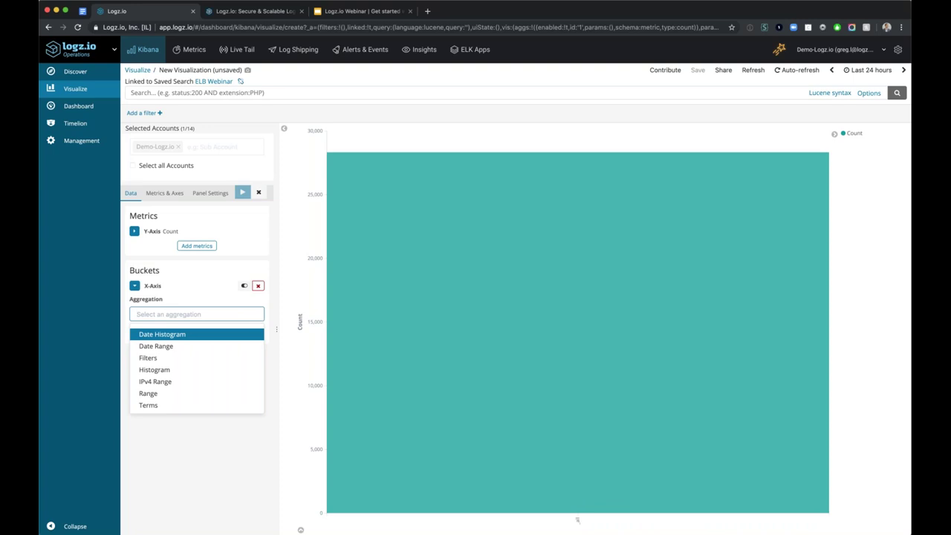
pyautogui.click(194, 336)
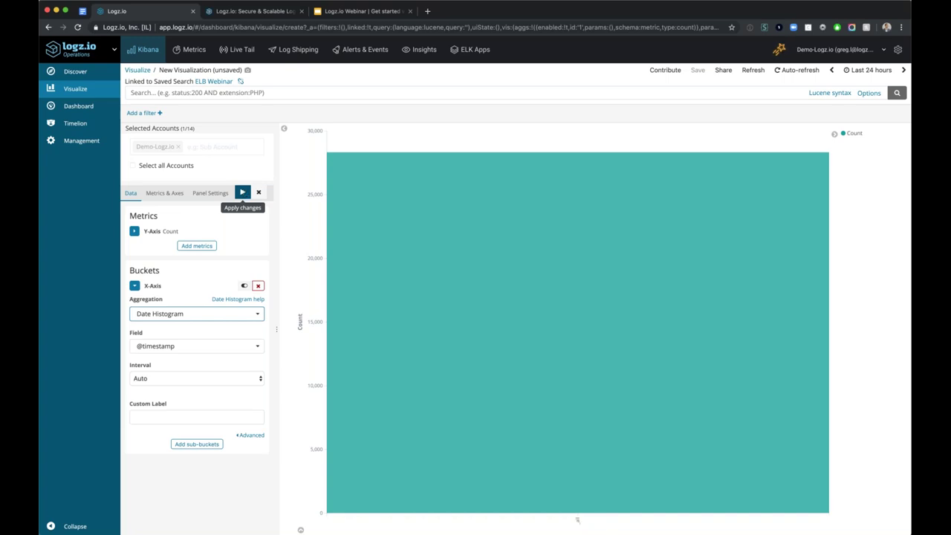
pyautogui.click(243, 192)
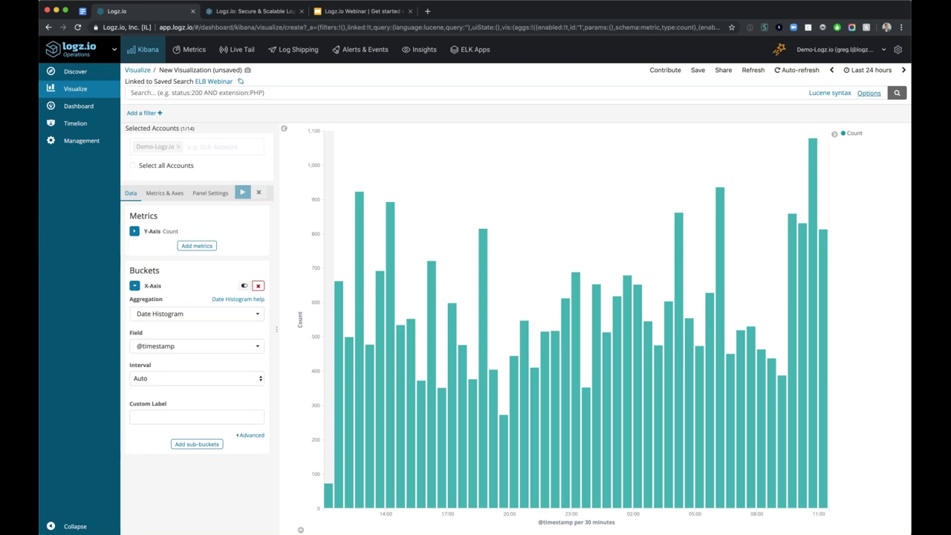
pyautogui.tripleClick(592, 523)
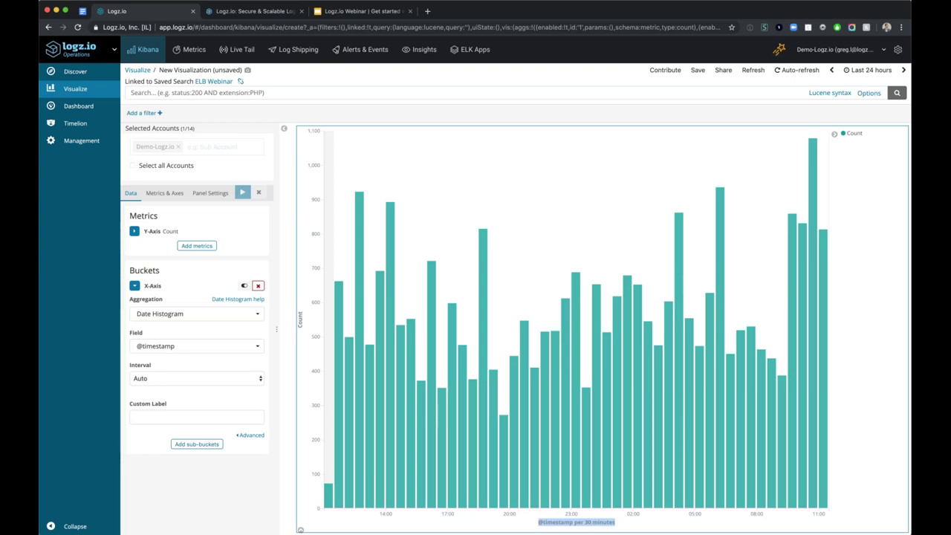
pyautogui.moveTo(483, 247)
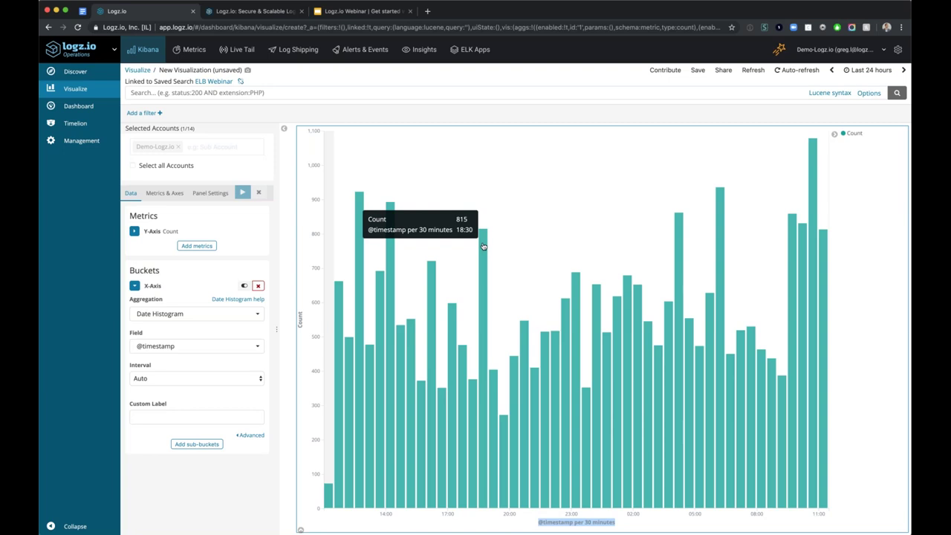
# Save the bar chart as "ELB Webinar - ELB logs over time".
pyautogui.click(699, 70)
pyautogui.write('ELB')
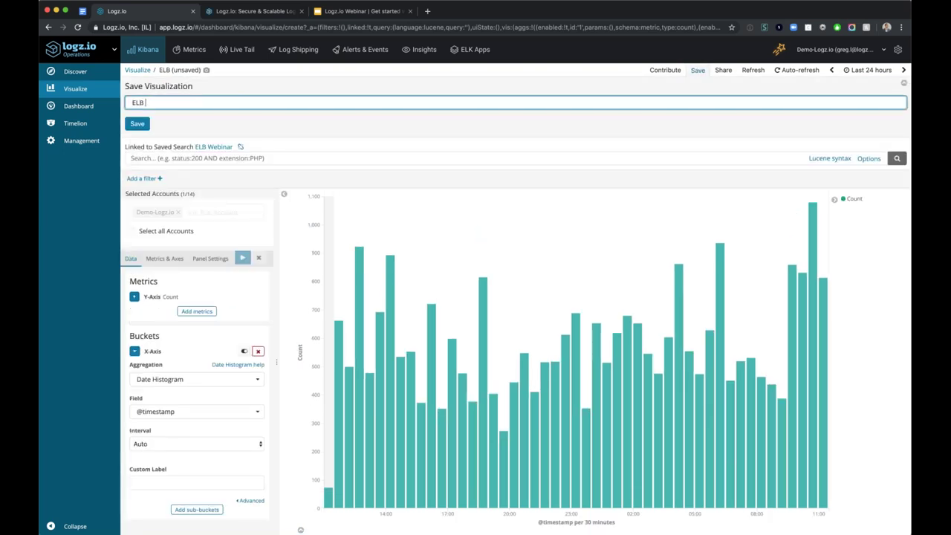
pyautogui.write('Webinar - Backend status code pie')
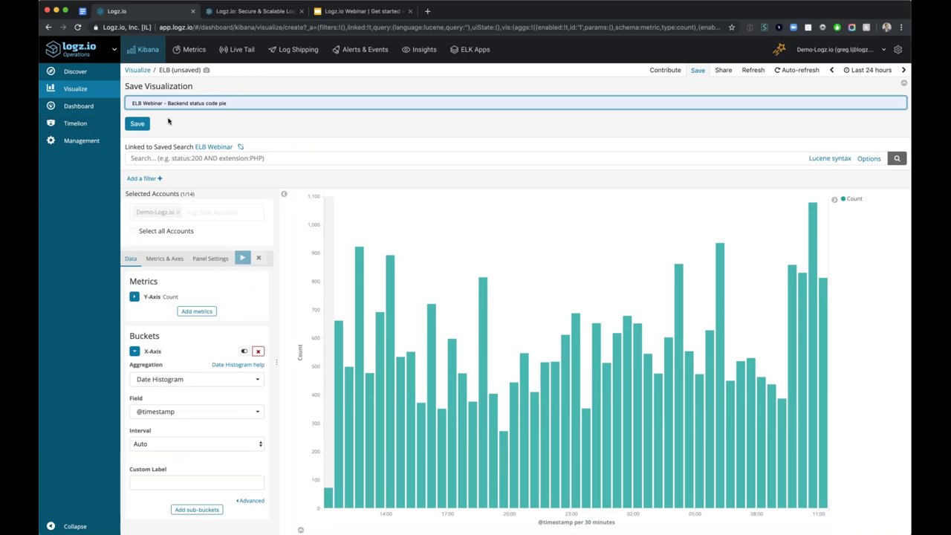
pyautogui.moveTo(264, 103); pyautogui.dragTo(178, 101)
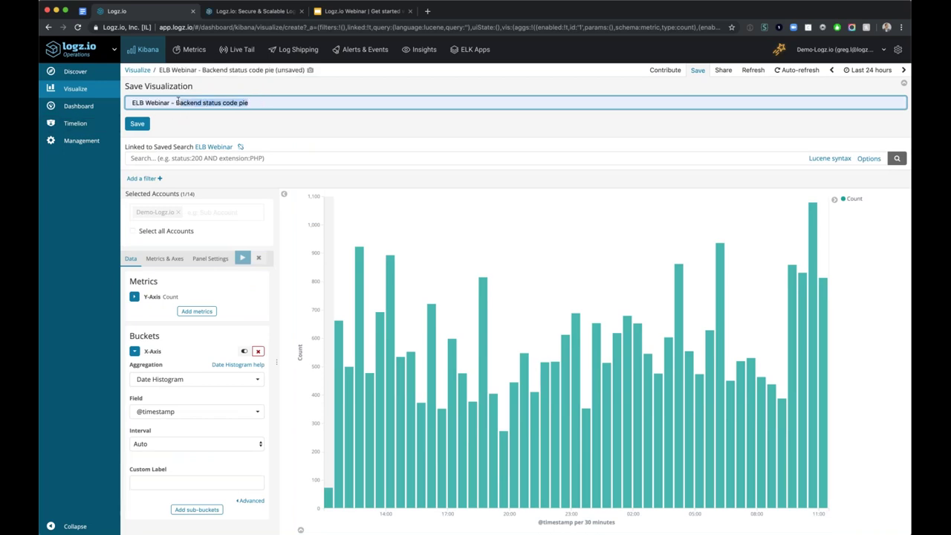
pyautogui.write('ELB logs ')
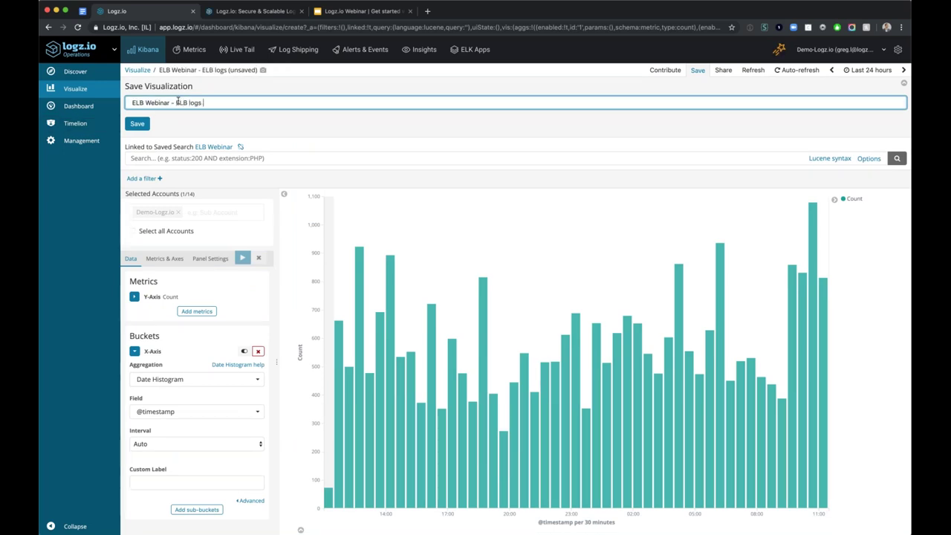
pyautogui.write('over time')
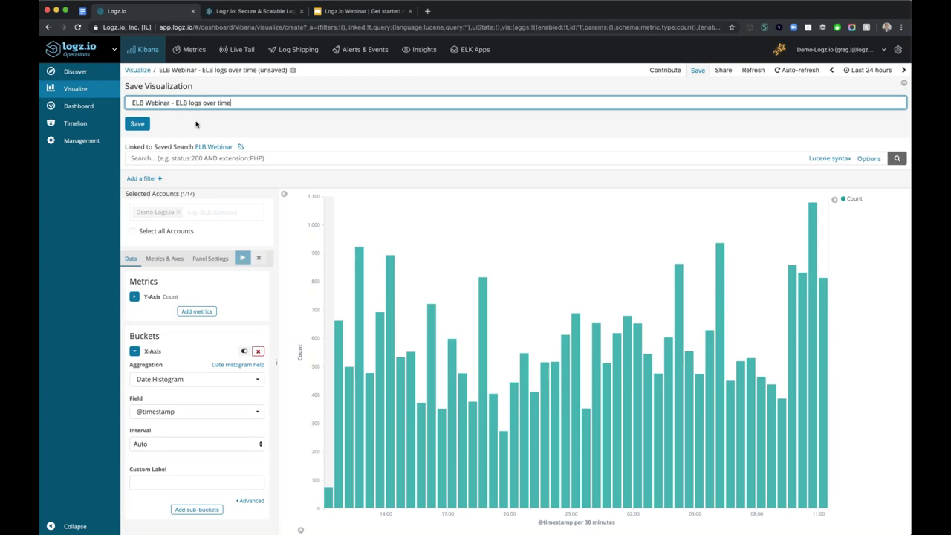
pyautogui.click(144, 126)
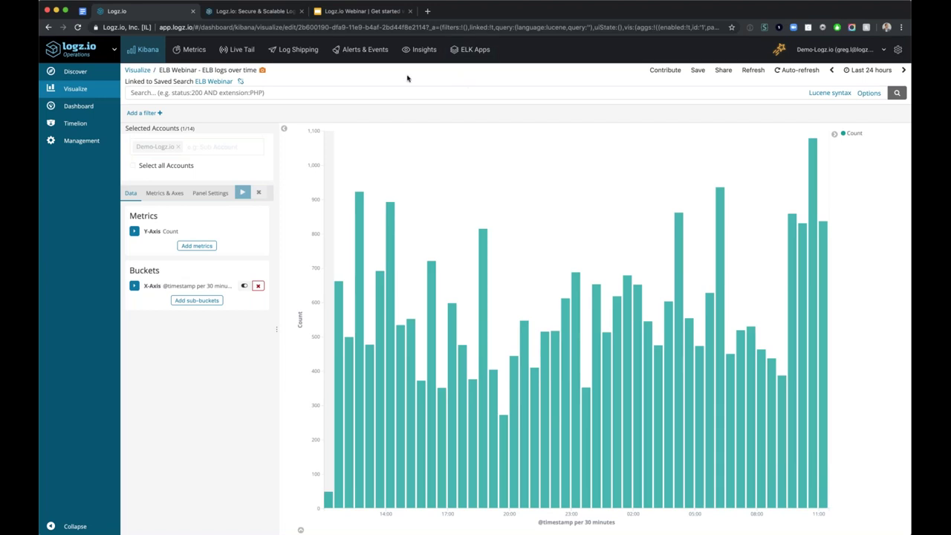
# Return to the visualization list and create a Data Table visualization from the saved search "ELB Webinar".
pyautogui.click(141, 70)
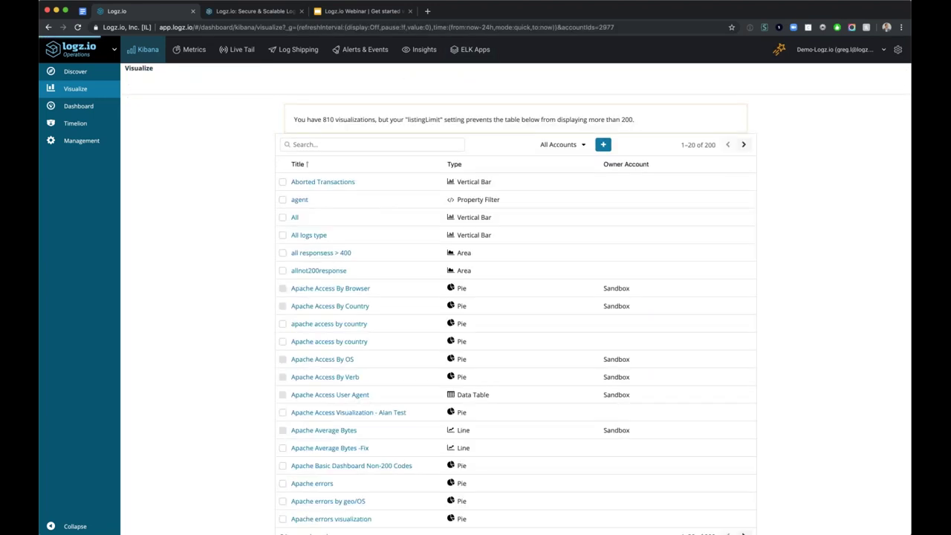
pyautogui.click(604, 145)
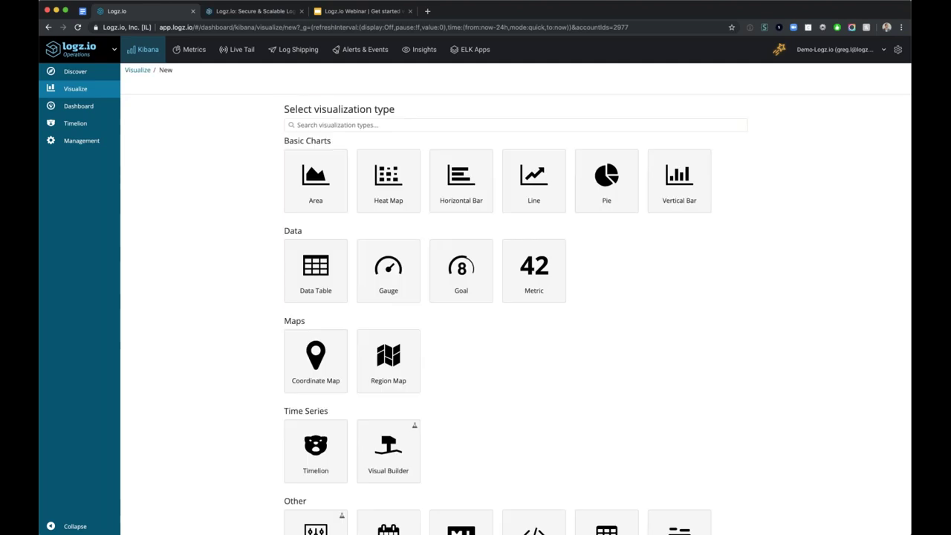
pyautogui.click(327, 261)
pyautogui.click(535, 128)
pyautogui.write('webinar')
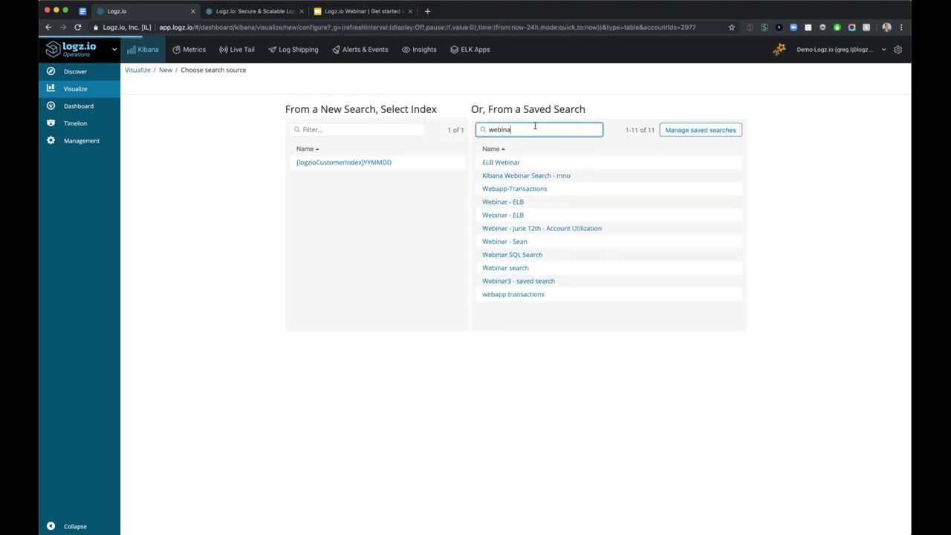
pyautogui.click(510, 162)
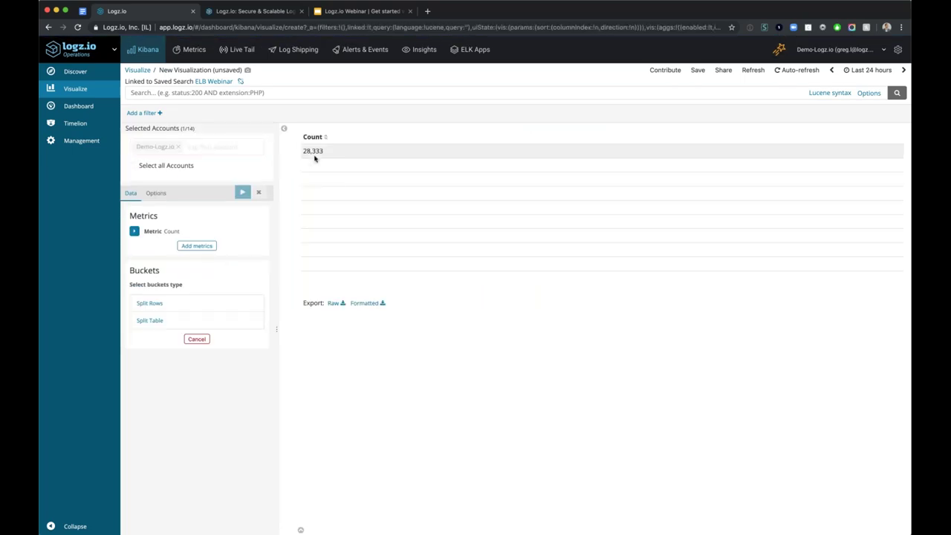
# Split the table rows with a Terms aggregation on the request field and apply the changes.
pyautogui.click(176, 303)
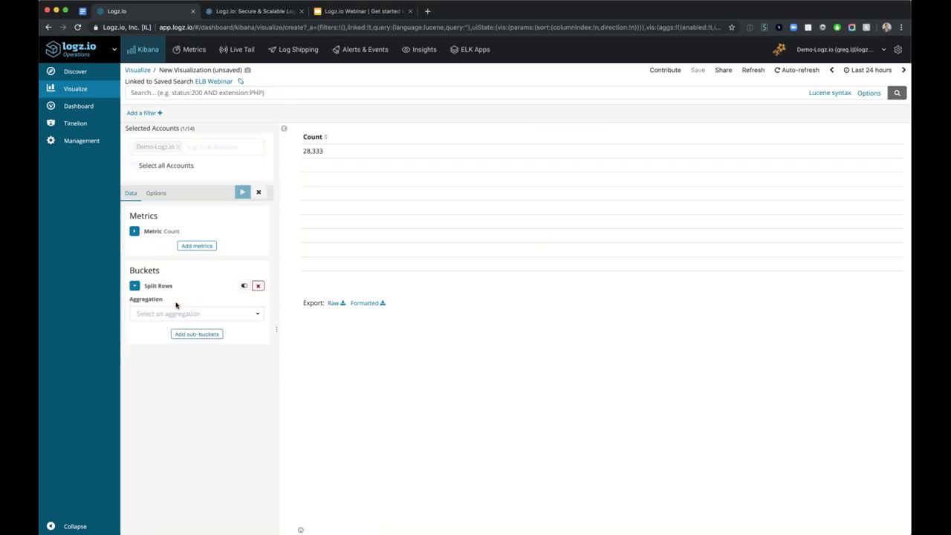
pyautogui.click(180, 315)
pyautogui.scroll(-1, 184, 393)
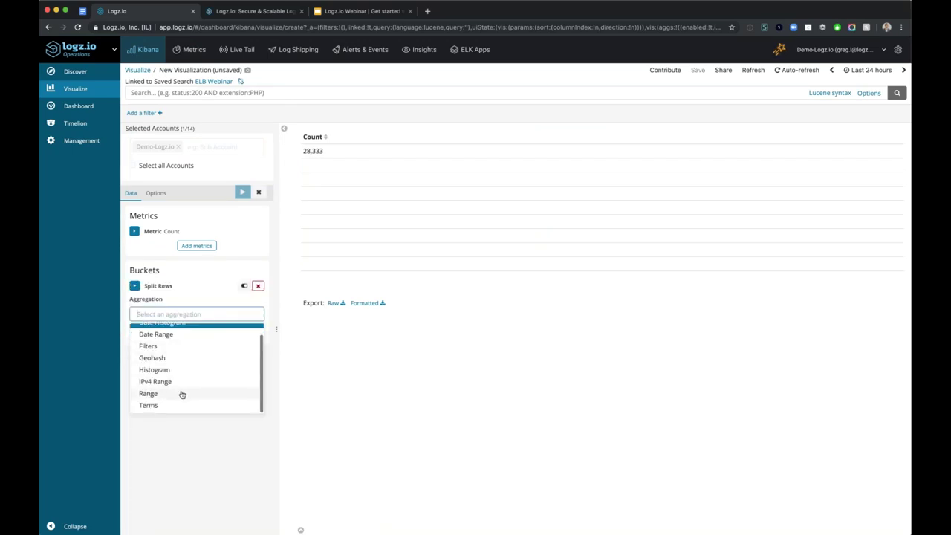
pyautogui.click(174, 406)
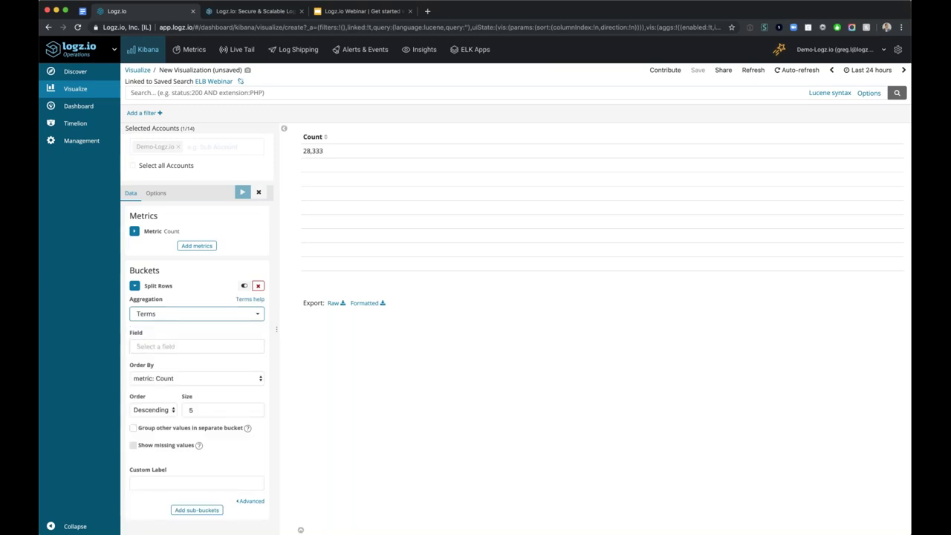
pyautogui.click(176, 346)
pyautogui.write('request')
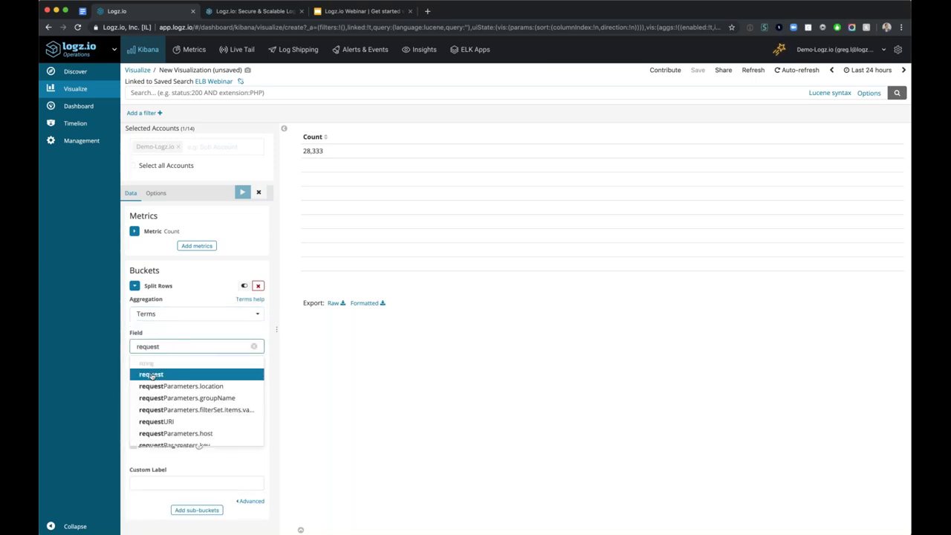
pyautogui.press('Return')
pyautogui.click(242, 192)
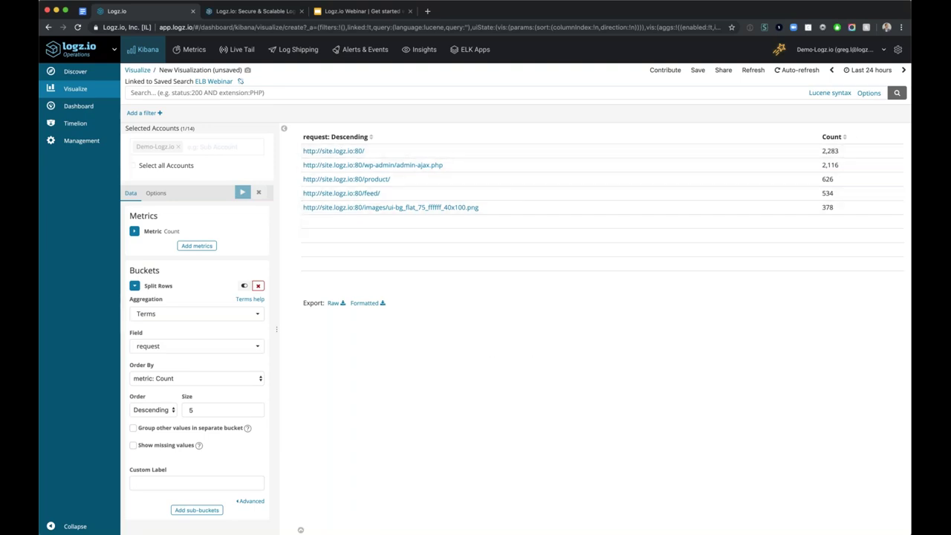
# Add a Split Rows sub-bucket beneath the request split and choose Terms as its sub aggregation.
pyautogui.click(197, 512)
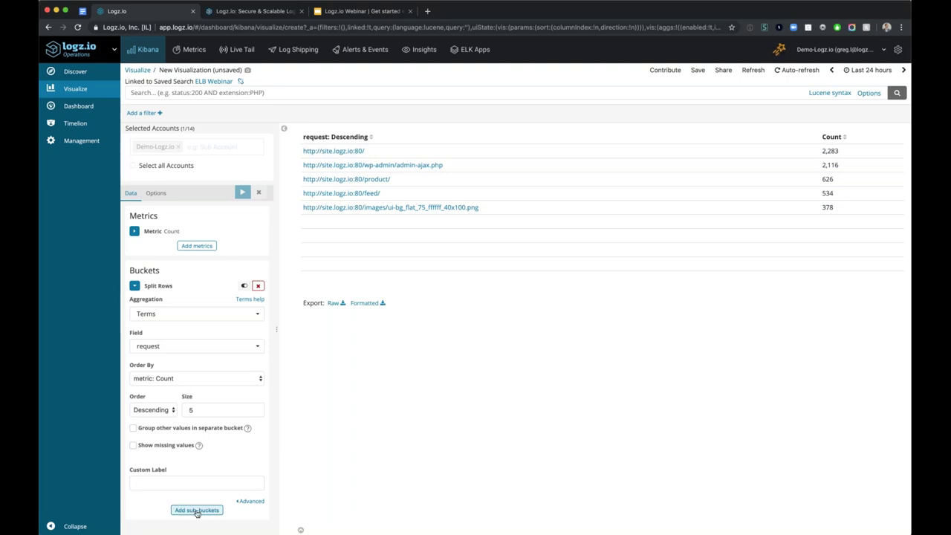
pyautogui.scroll(-1, 189, 491)
pyautogui.click(149, 481)
pyautogui.click(189, 496)
pyautogui.write('status')
pyautogui.press('BackSpace')
pyautogui.press('BackSpace')
pyautogui.press('BackSpace')
pyautogui.write('backe')
pyautogui.press('BackSpace')
pyautogui.press('BackSpace')
pyautogui.press('BackSpace')
pyautogui.write('ter')
pyautogui.click(191, 474)
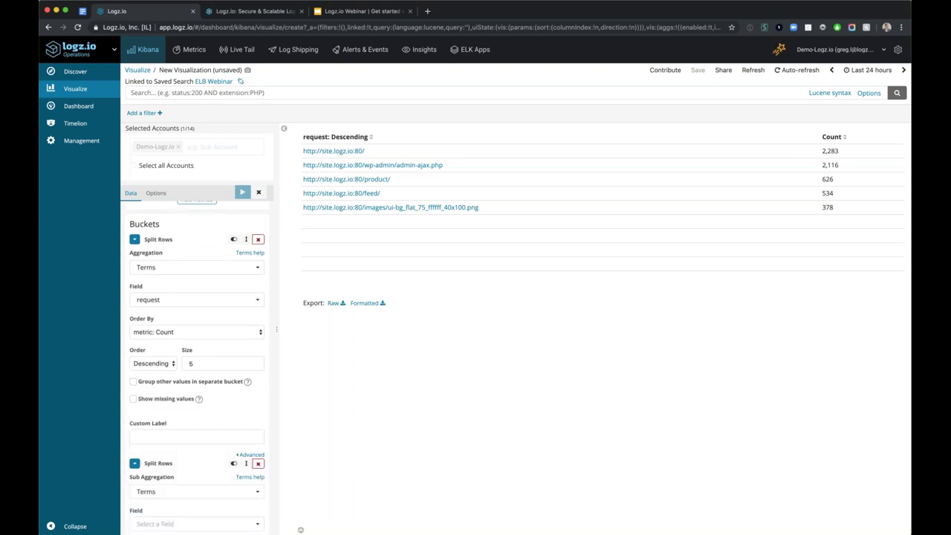
pyautogui.scroll(-5, 180, 495)
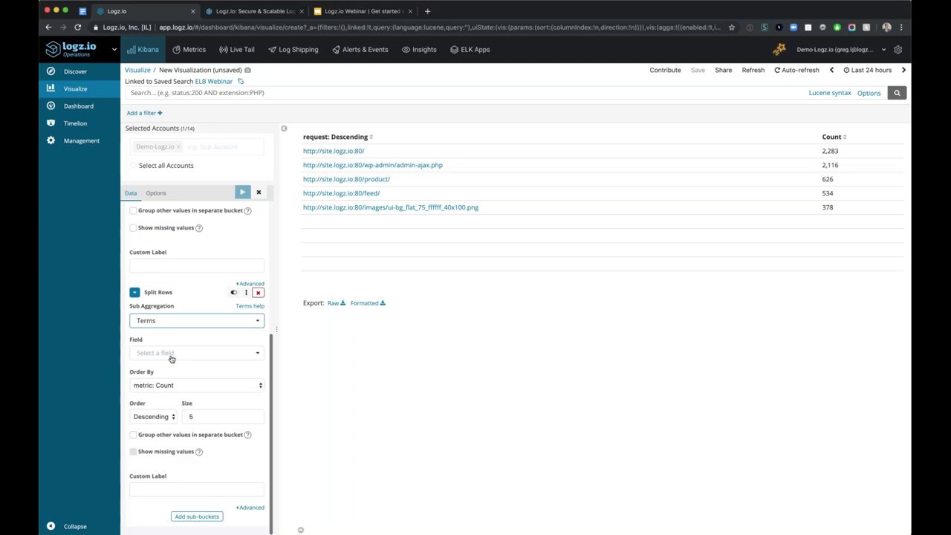
# Try status_code as the field of the nested Terms split and apply the changes.
pyautogui.click(171, 354)
pyautogui.write('status')
pyautogui.press('Return')
pyautogui.click(241, 193)
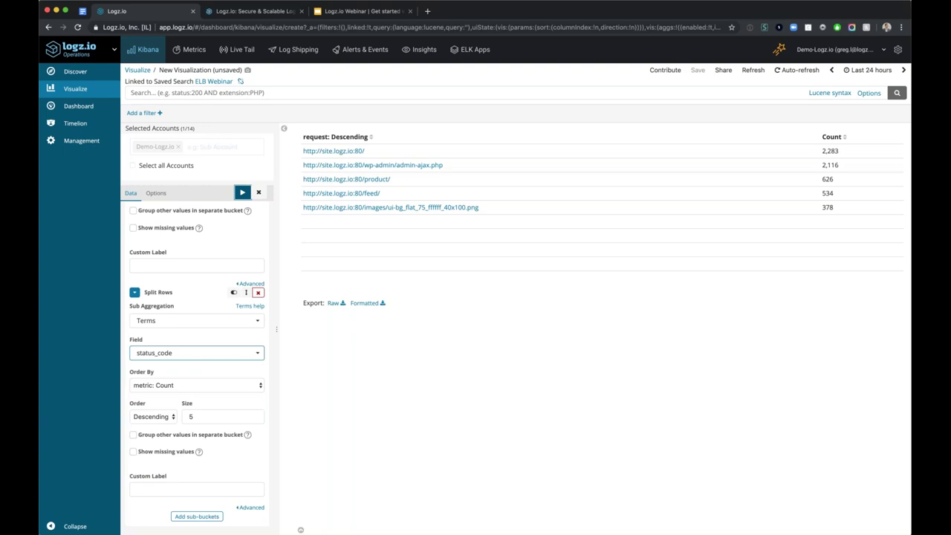
# Set the nested Terms split's field to backend_status_code and apply the changes.
pyautogui.click(176, 357)
pyautogui.write('backend')
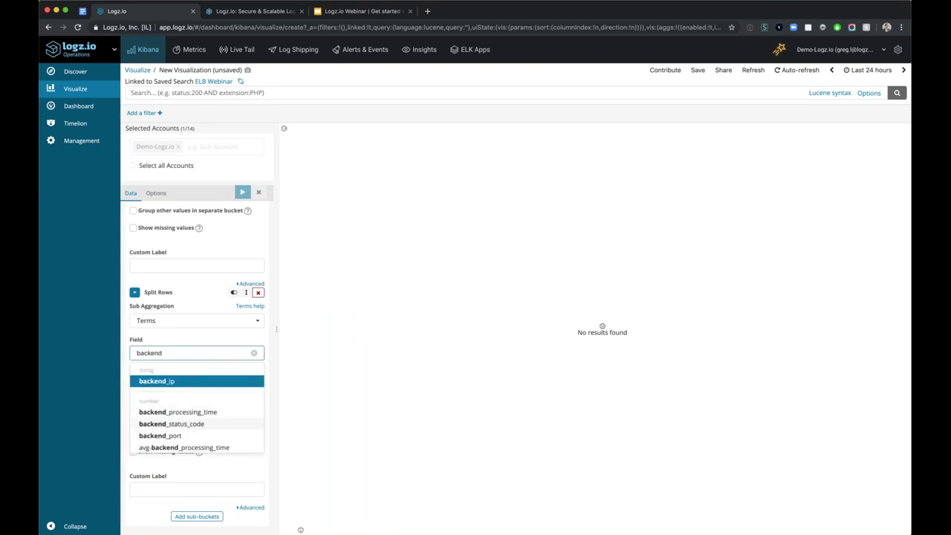
pyautogui.click(171, 424)
pyautogui.click(242, 192)
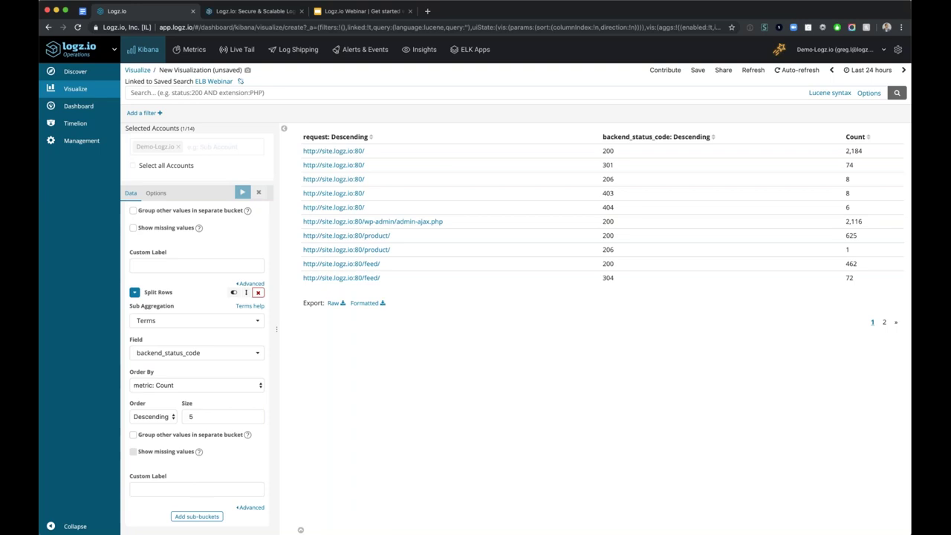
# Try the backend_status_code split above the request split, apply it, and restore and apply the original order.
pyautogui.click(135, 292)
pyautogui.click(135, 285)
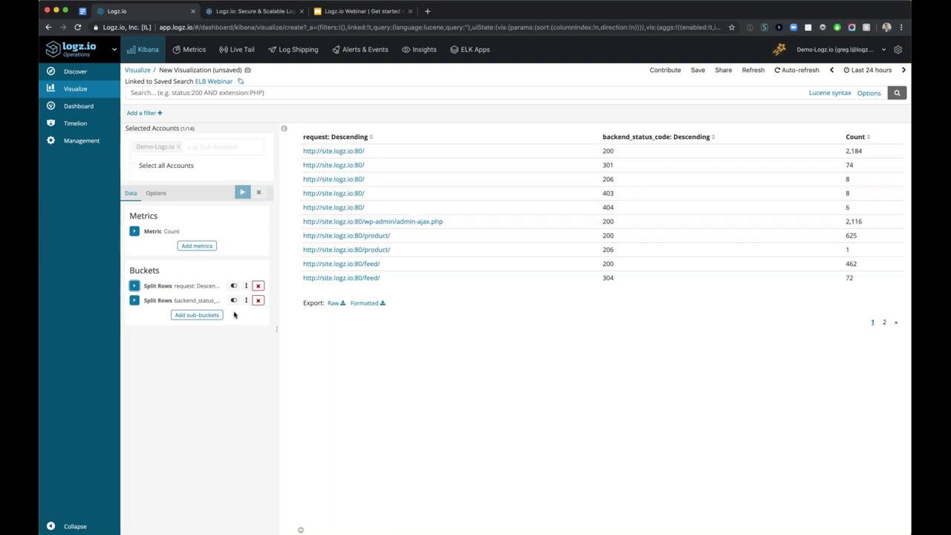
pyautogui.moveTo(246, 301); pyautogui.dragTo(247, 287)
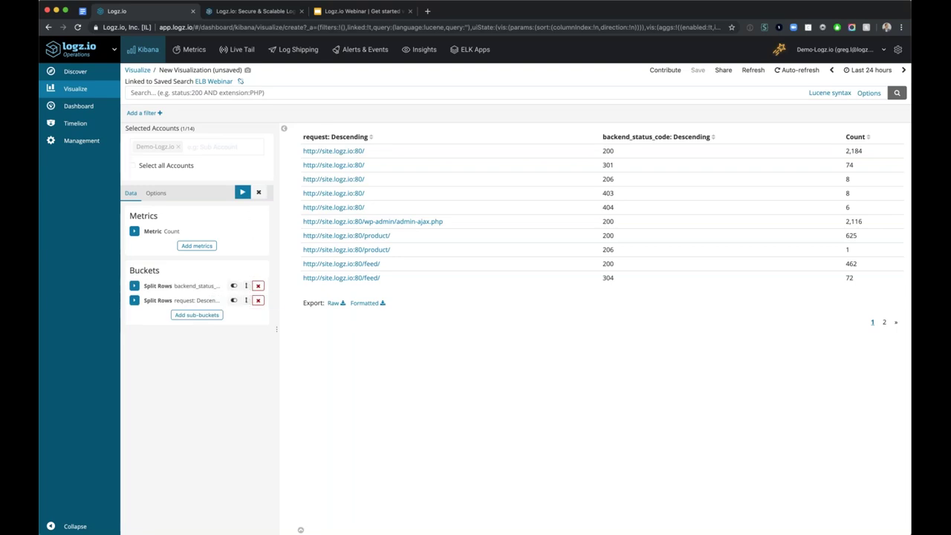
pyautogui.click(242, 192)
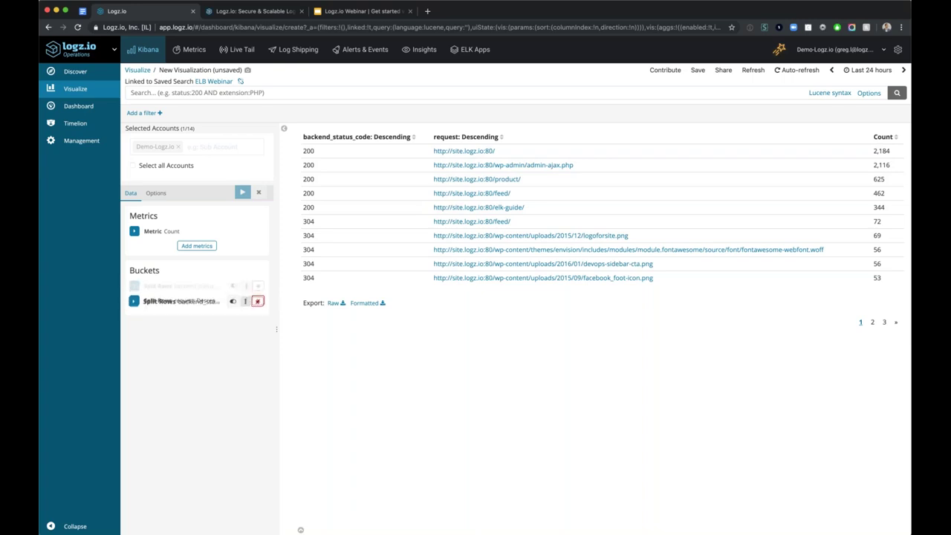
pyautogui.moveTo(246, 300); pyautogui.dragTo(246, 285)
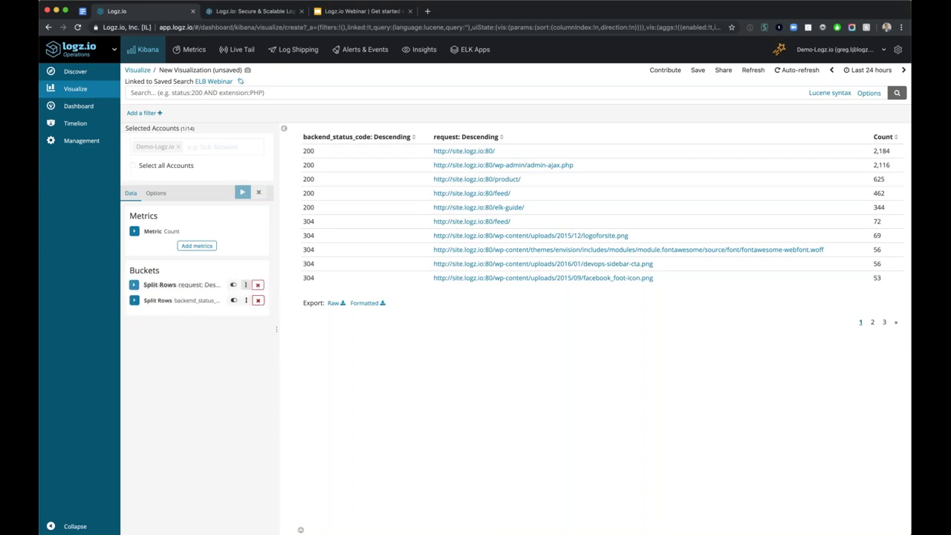
pyautogui.click(242, 193)
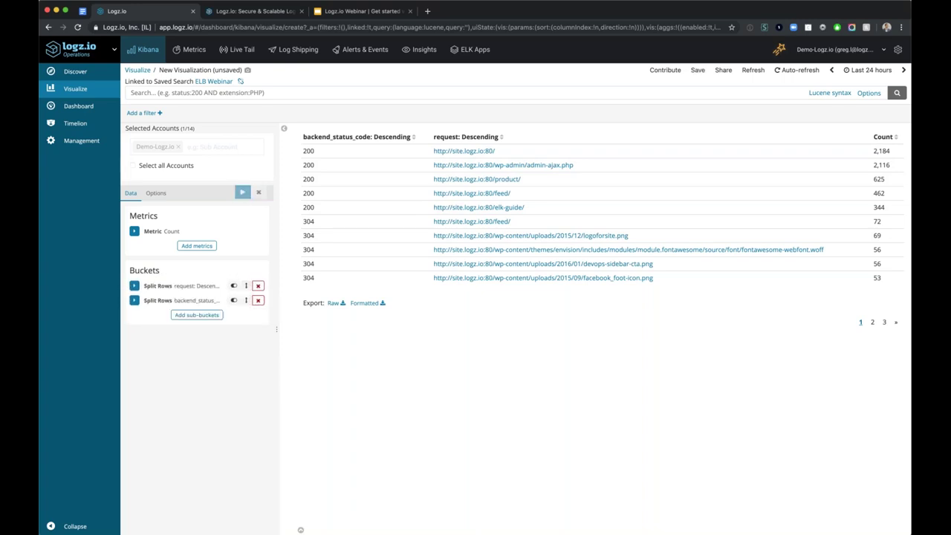
# Save the data table visualization as "ELB Webinar - ELB logs by request and status code".
pyautogui.click(698, 70)
pyautogui.write('Webinar')
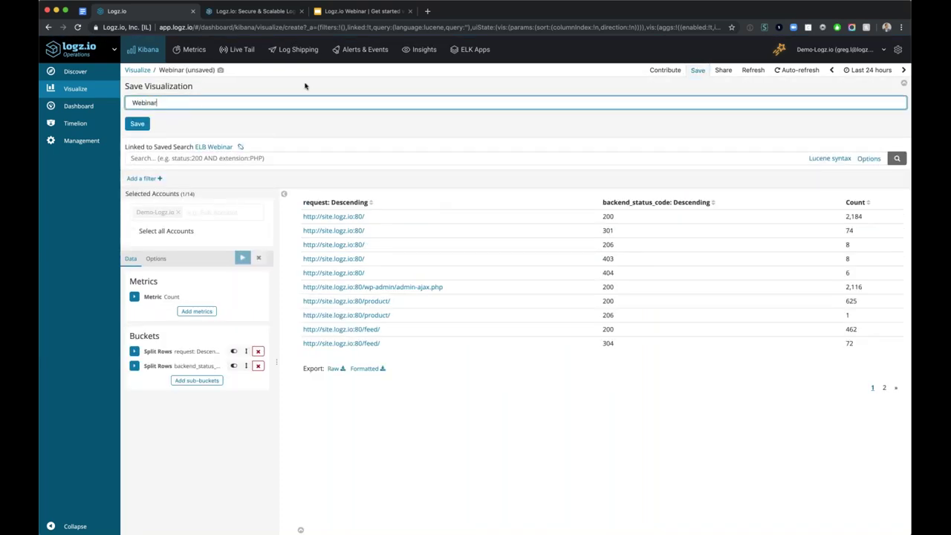
pyautogui.press('super+a')
pyautogui.write('ELB')
pyautogui.click(237, 132)
pyautogui.moveTo(200, 102)
pyautogui.mouseDown()
pyautogui.moveTo(245, 102)
pyautogui.moveTo(202, 103)
pyautogui.mouseUp()
pyautogui.press('BackSpace')
pyautogui.write('by request')
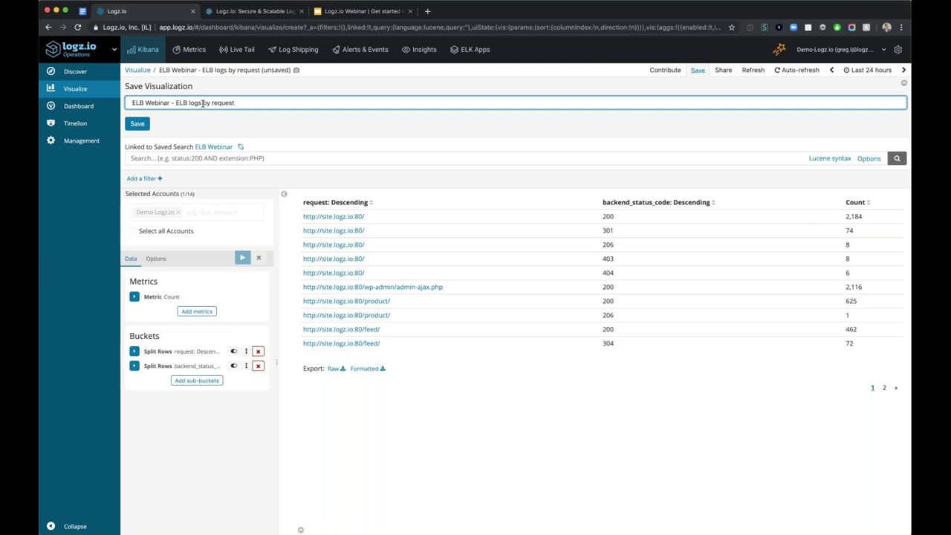
pyautogui.write(' and staus co')
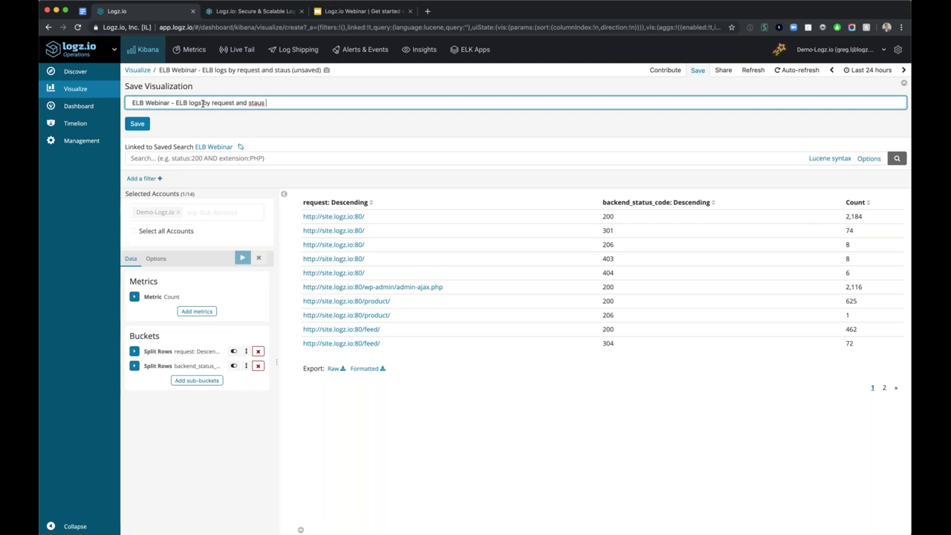
pyautogui.press('BackSpace')
pyautogui.press('BackSpace')
pyautogui.press('BackSpace')
pyautogui.press('BackSpace')
pyautogui.press('BackSpace')
pyautogui.write('tus code')
pyautogui.click(137, 124)
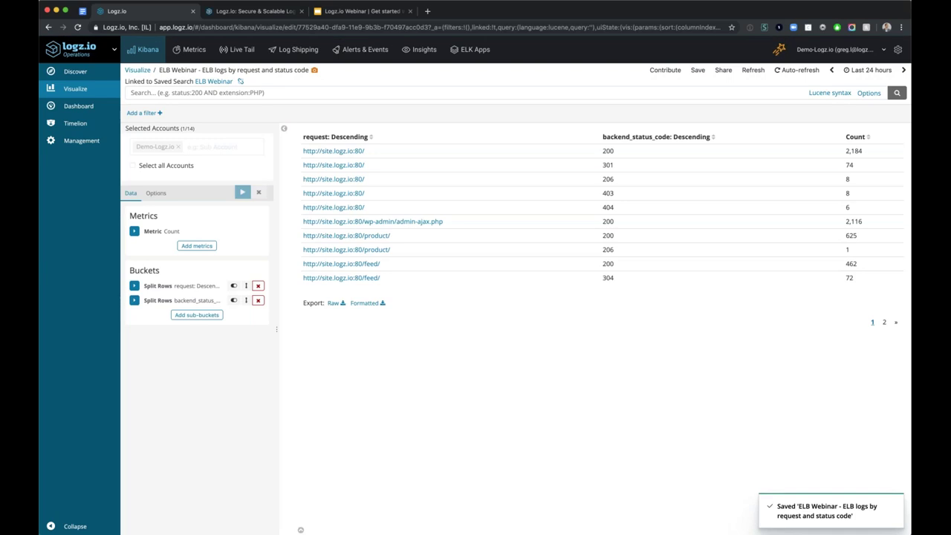
# Go to the dashboards list, dismiss the Elasticsearch error and create a new dashboard.
pyautogui.click(85, 107)
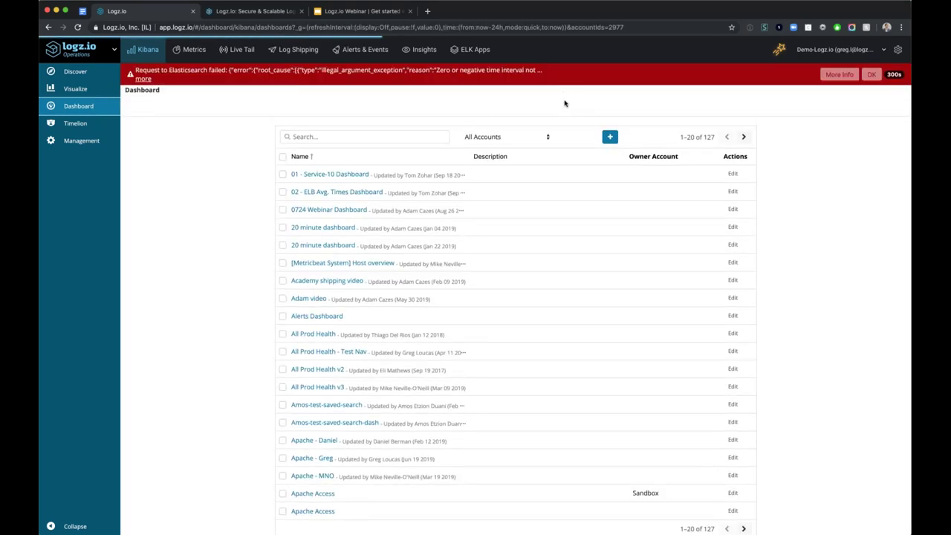
pyautogui.click(869, 74)
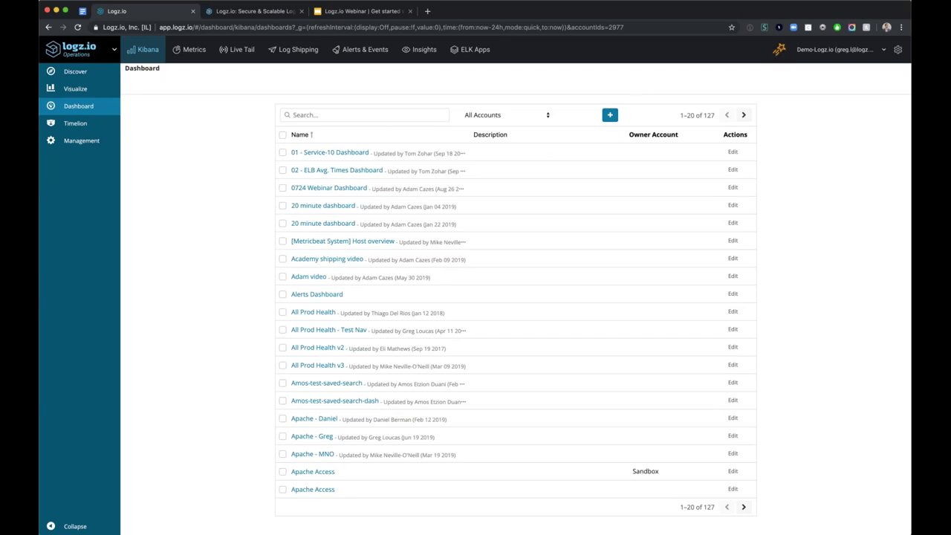
pyautogui.click(610, 115)
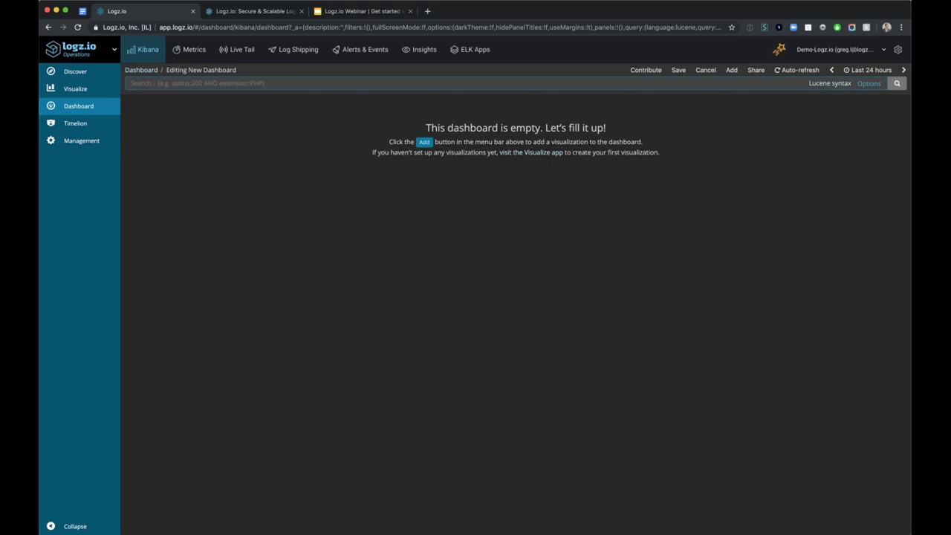
# Start adding panels to the empty dashboard and check the saved searches before returning to the visualizations list.
pyautogui.click(732, 71)
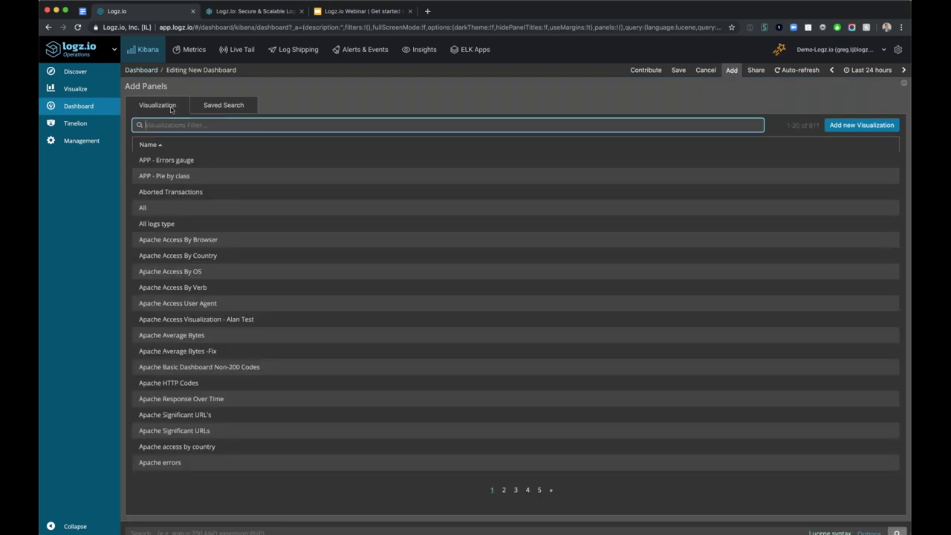
pyautogui.click(224, 104)
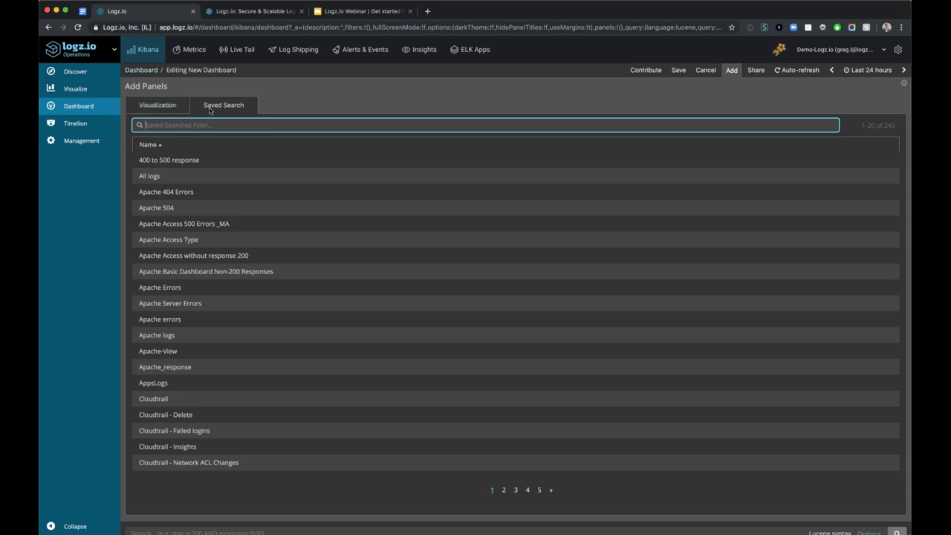
pyautogui.click(163, 108)
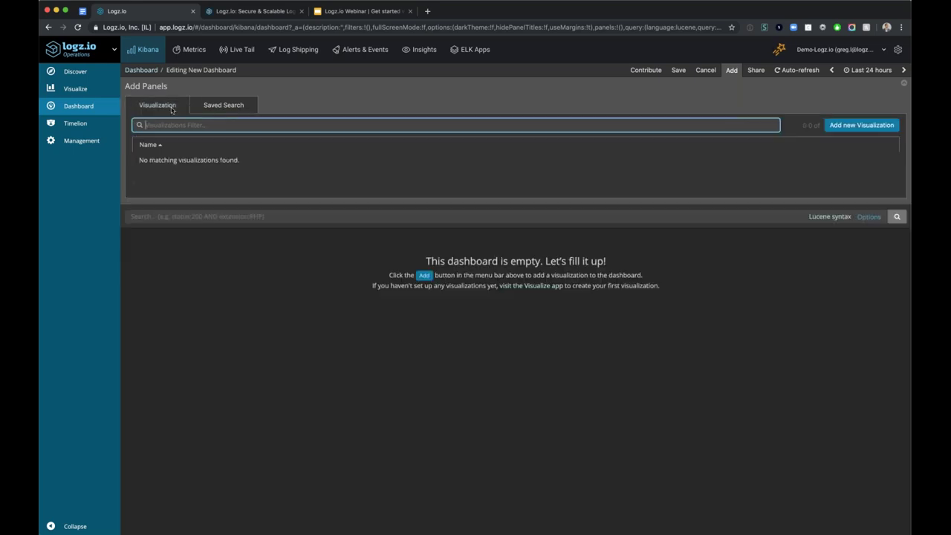
# Filter the available visualizations by "Webinar" and go to the second page of results.
pyautogui.write('EL')
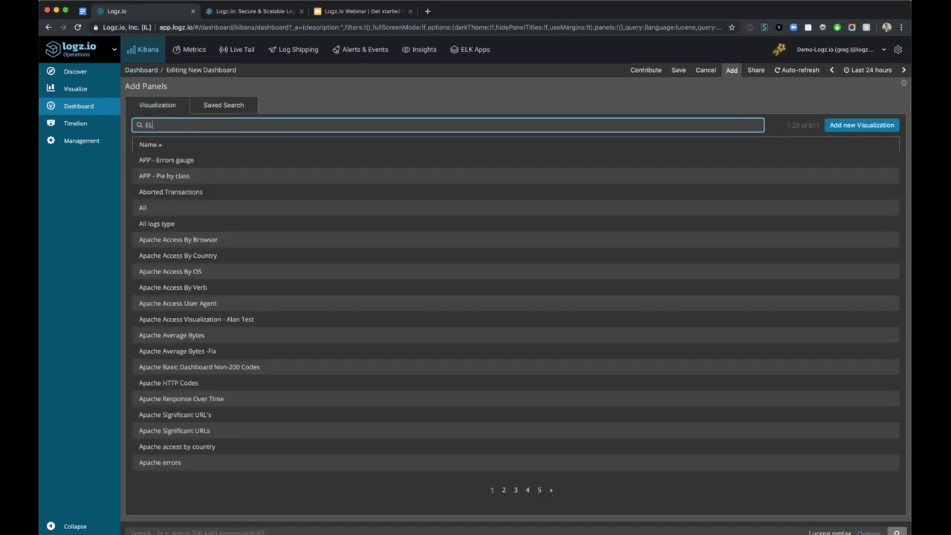
pyautogui.write('B Webinar -')
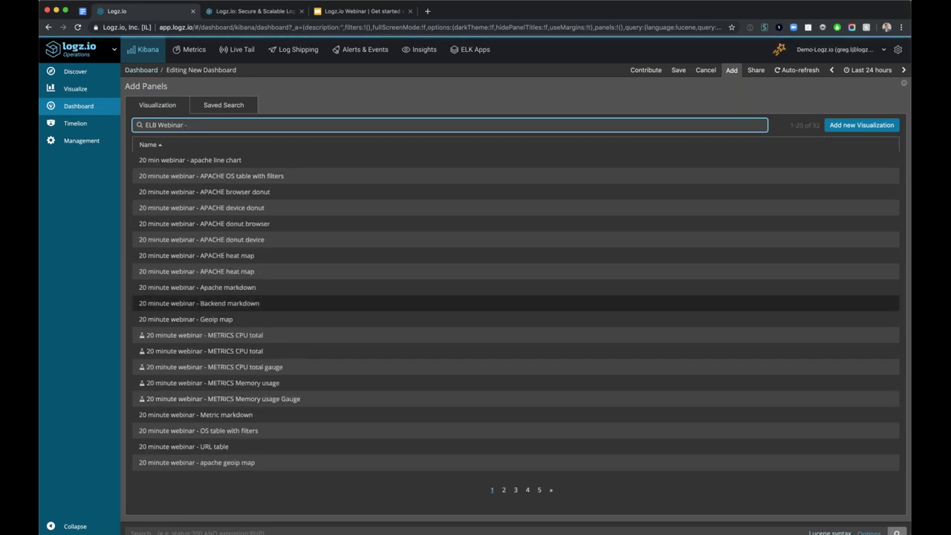
pyautogui.press('super+a')
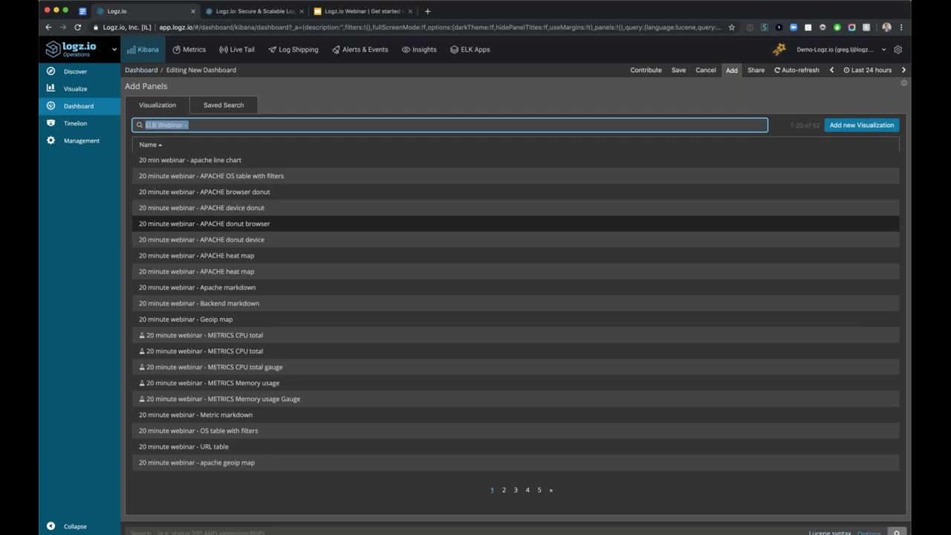
pyautogui.write('We')
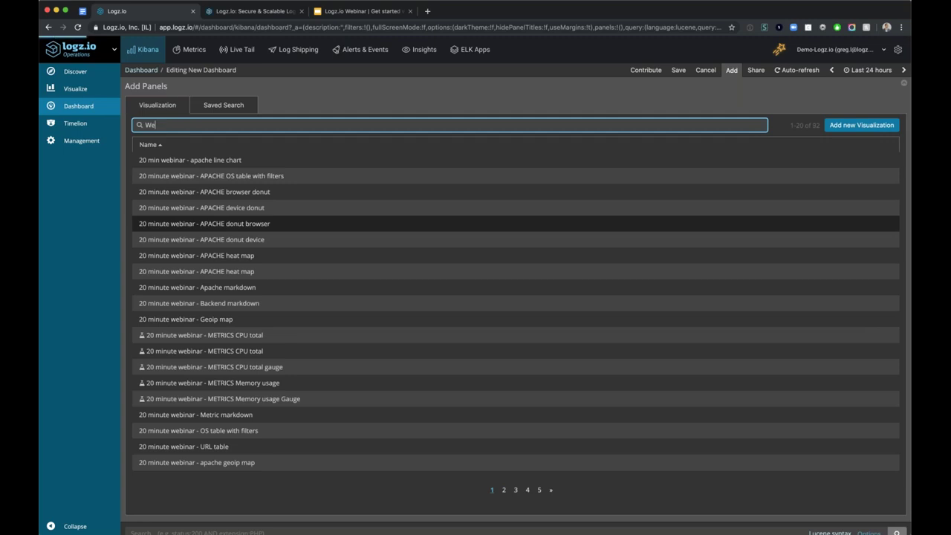
pyautogui.write('binar')
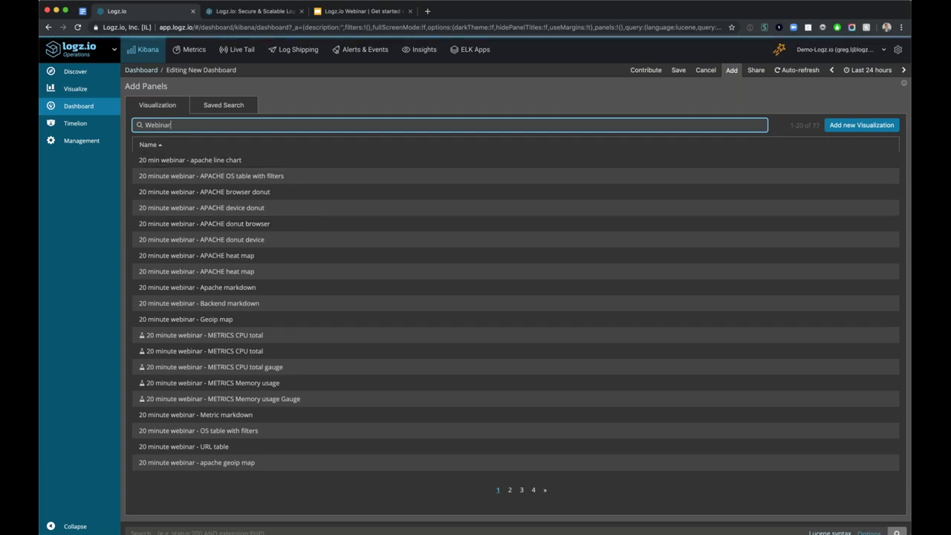
pyautogui.click(510, 443)
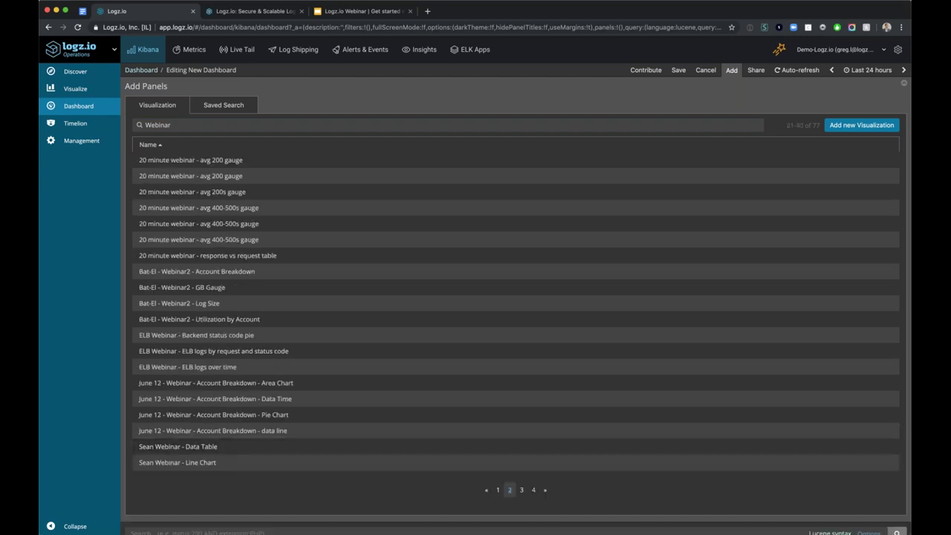
# Add the ELB Webinar backend status code pie, logs by request and status code, and logs over time visualizations, and close the panel picker.
pyautogui.click(274, 337)
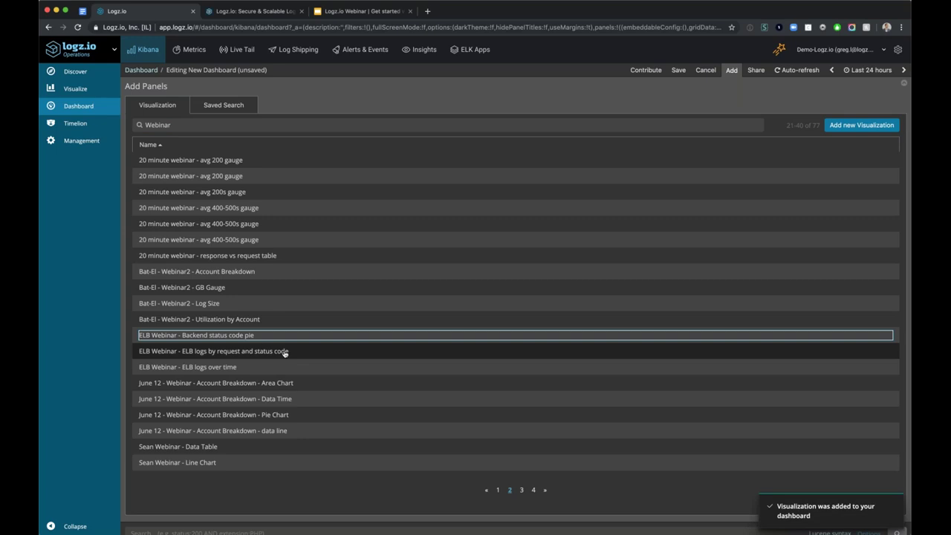
pyautogui.click(284, 353)
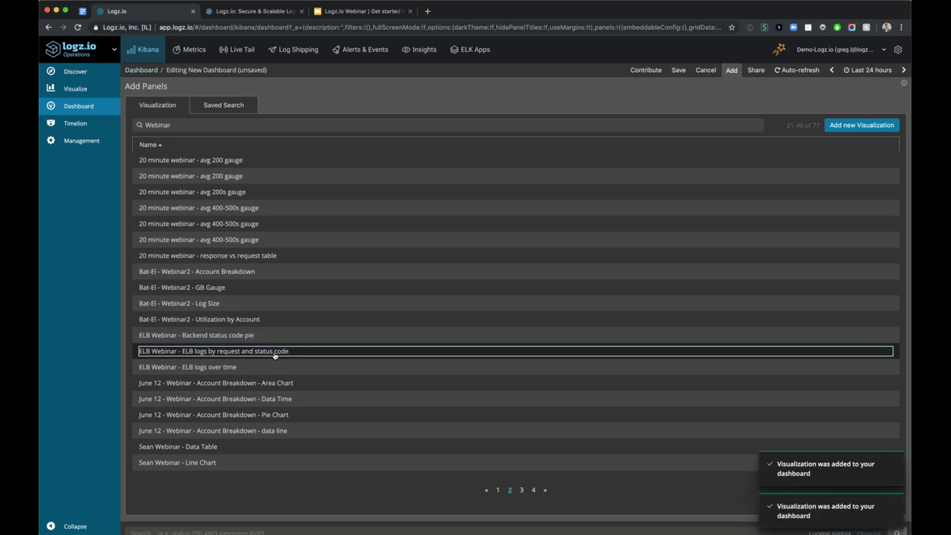
pyautogui.click(220, 368)
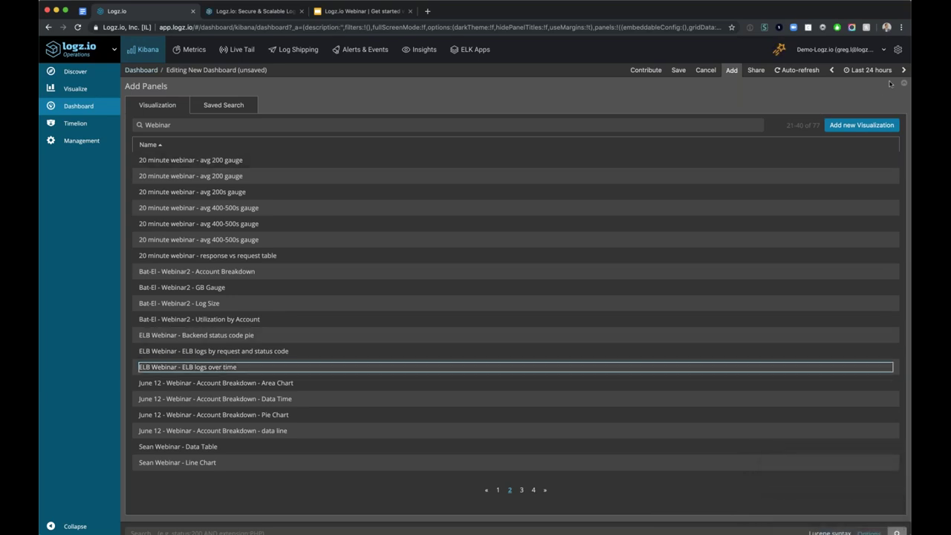
pyautogui.click(730, 71)
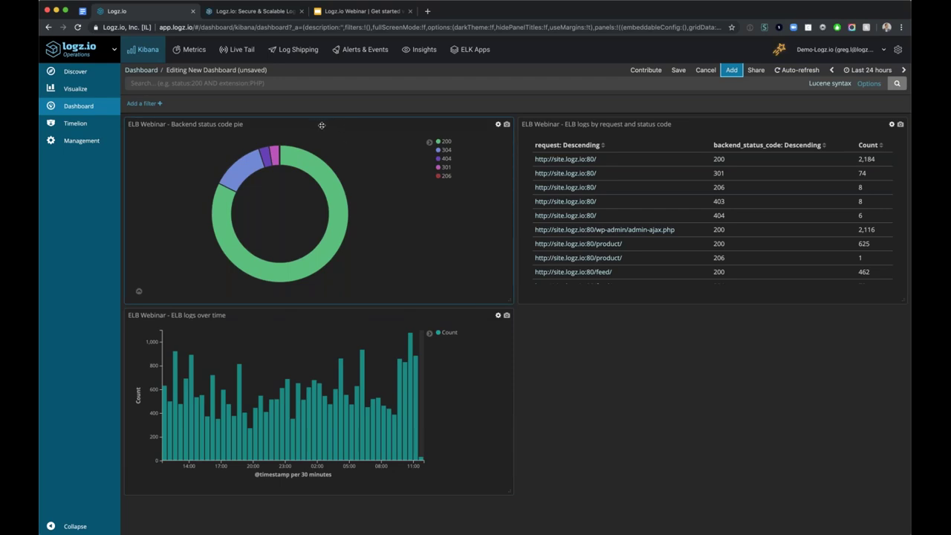
# Arrange the dashboard with a widened ELB logs over time panel on the upper row and the pie beside the table below.
pyautogui.moveTo(322, 124); pyautogui.dragTo(603, 335)
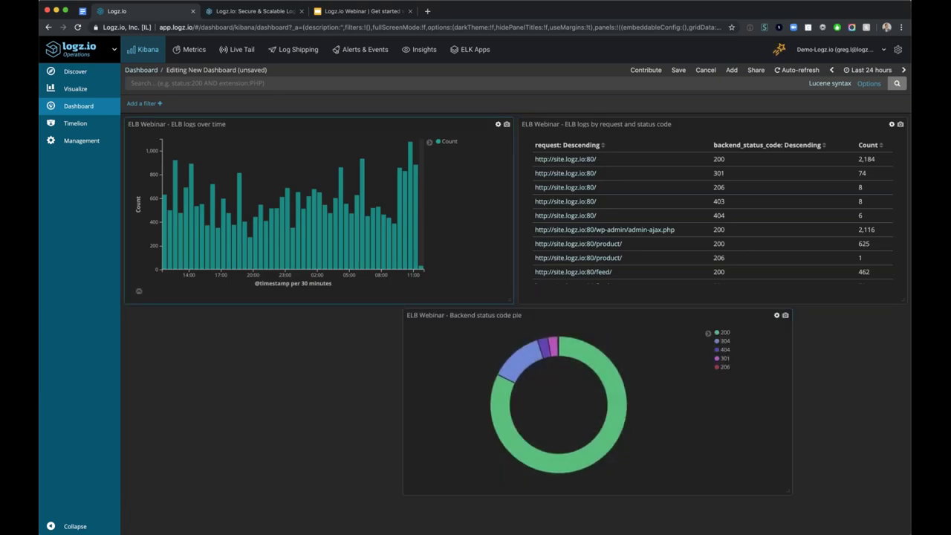
pyautogui.moveTo(508, 298); pyautogui.dragTo(627, 292)
pyautogui.moveTo(660, 495); pyautogui.dragTo(362, 309)
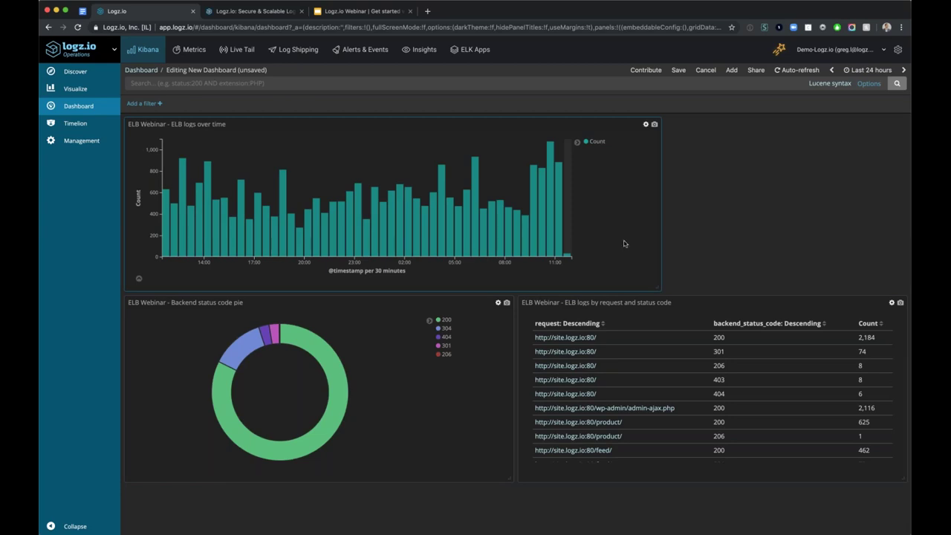
# Open the ELB logs over time visualization for editing from its panel and return to the dashboard.
pyautogui.click(645, 125)
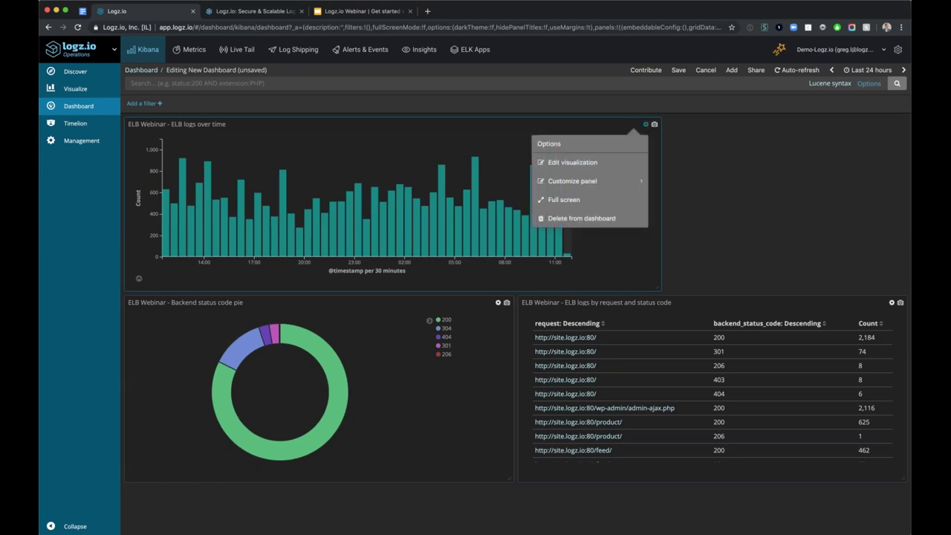
pyautogui.click(572, 163)
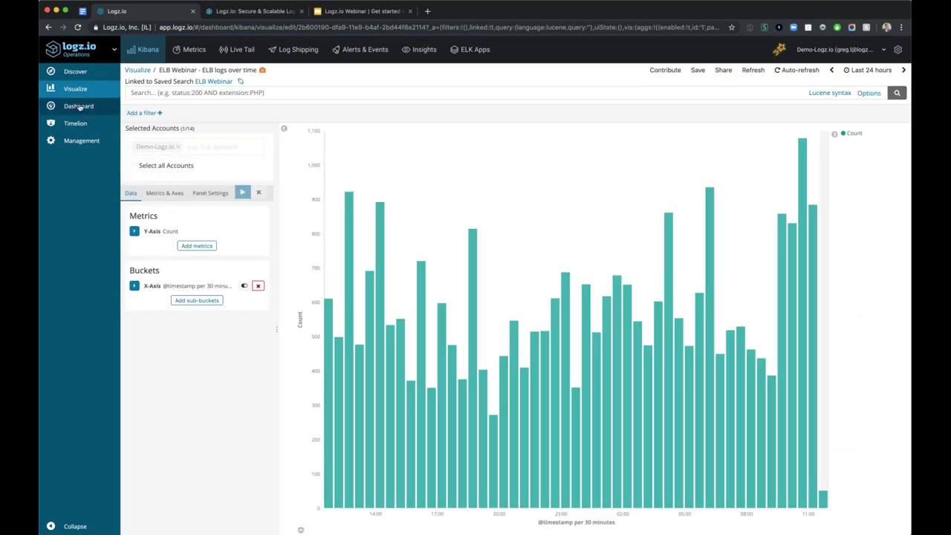
pyautogui.click(78, 106)
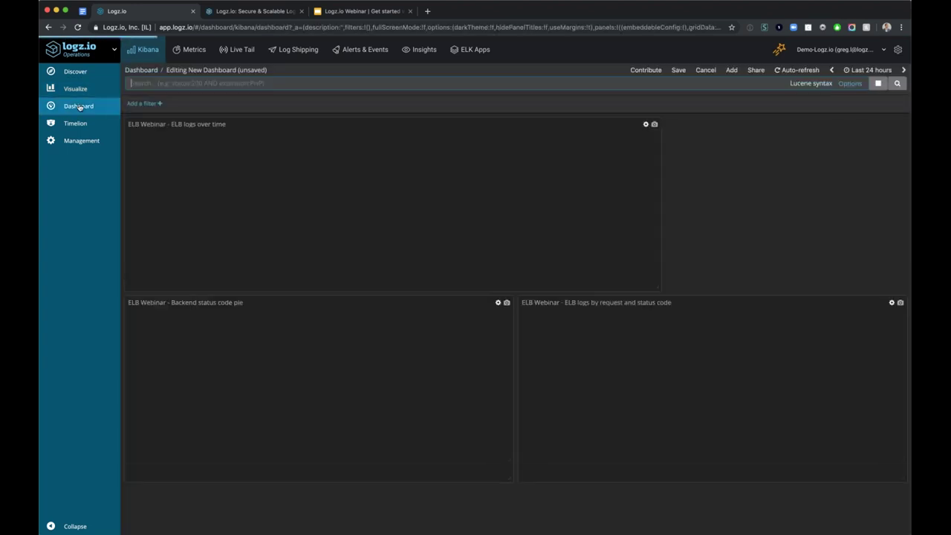
# View the title customization settings of the ELB logs over time panel and go back to its options.
pyautogui.click(646, 125)
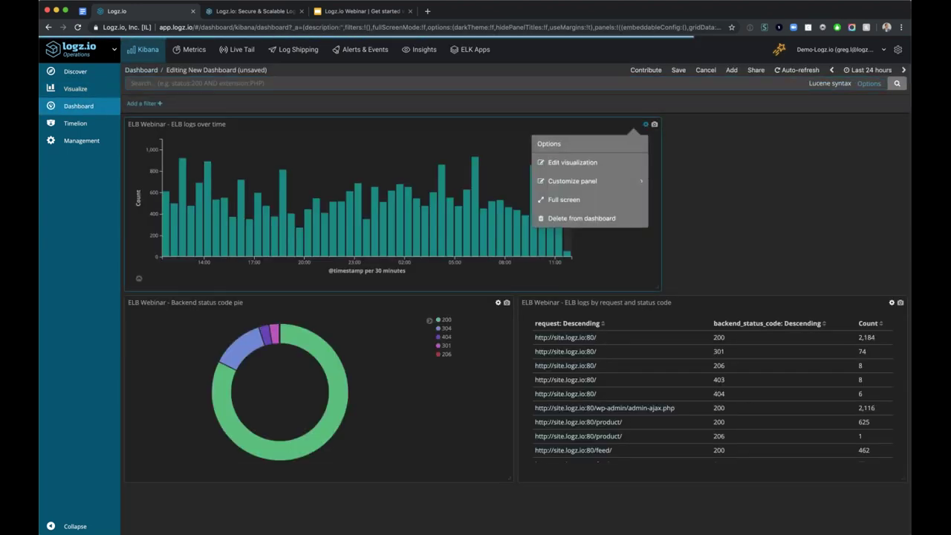
pyautogui.click(572, 181)
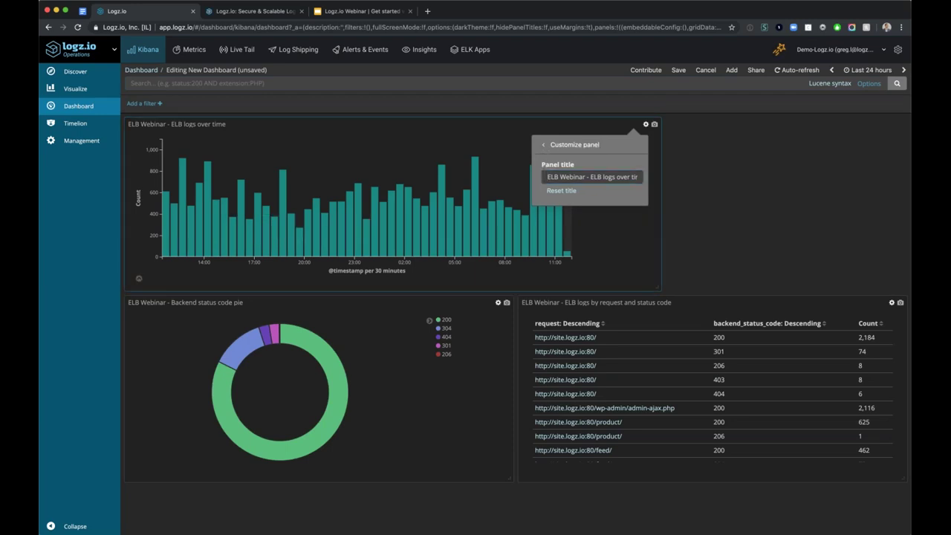
pyautogui.click(542, 146)
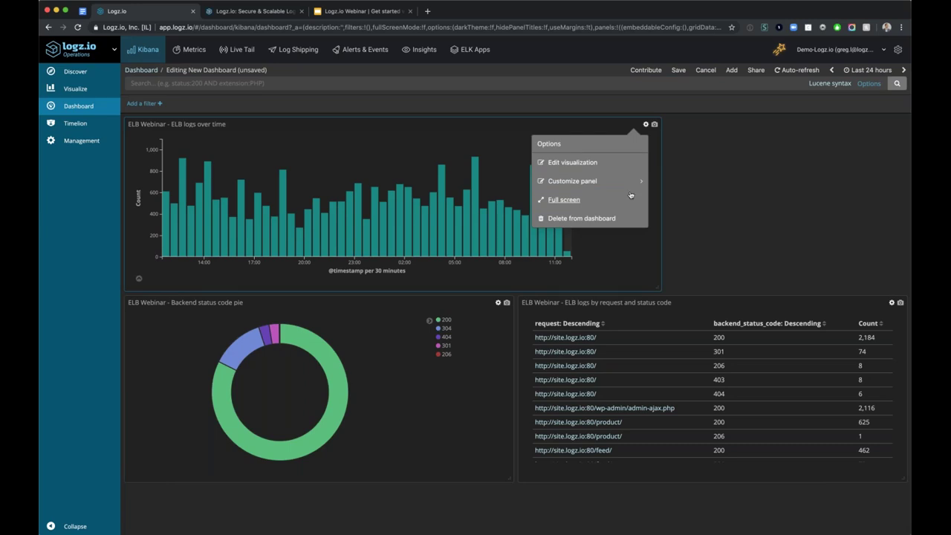
# View the ELB logs over time panel in full screen and minimize it back into the dashboard.
pyautogui.click(566, 200)
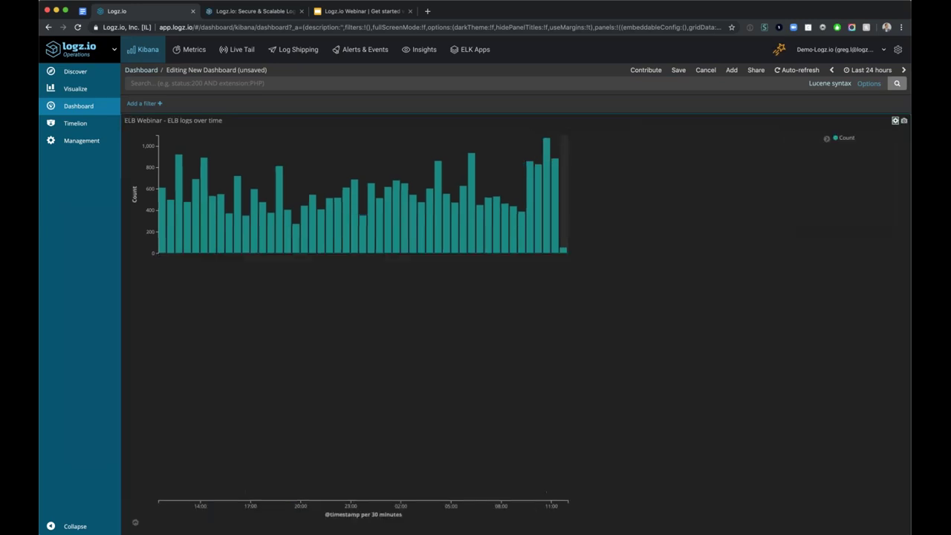
pyautogui.click(895, 121)
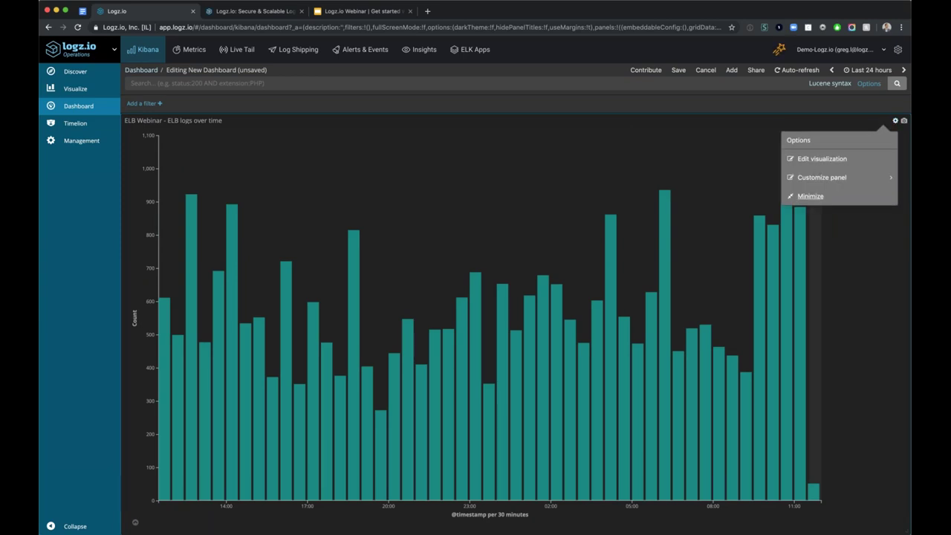
pyautogui.click(810, 197)
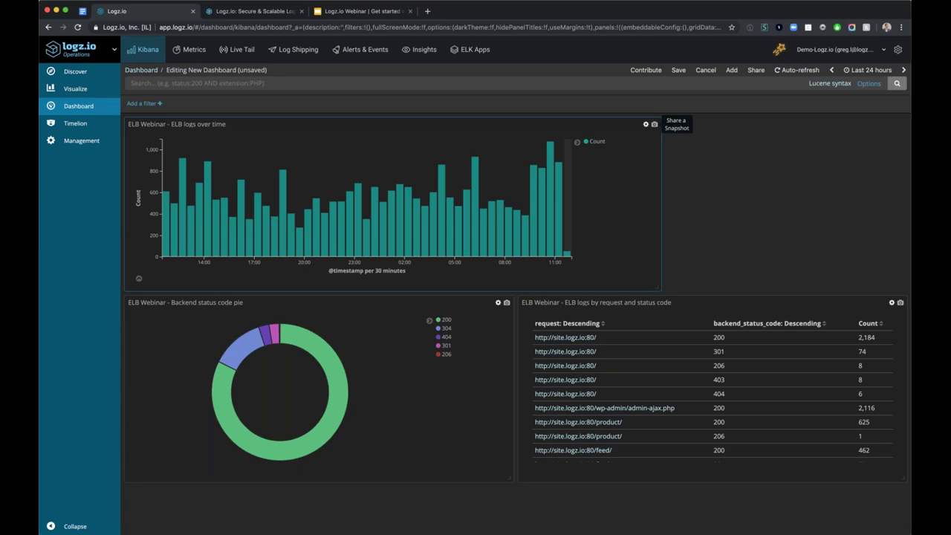
# Open the snapshot sharing form for the ELB logs over time panel, view its recipients field, and cancel it.
pyautogui.click(654, 124)
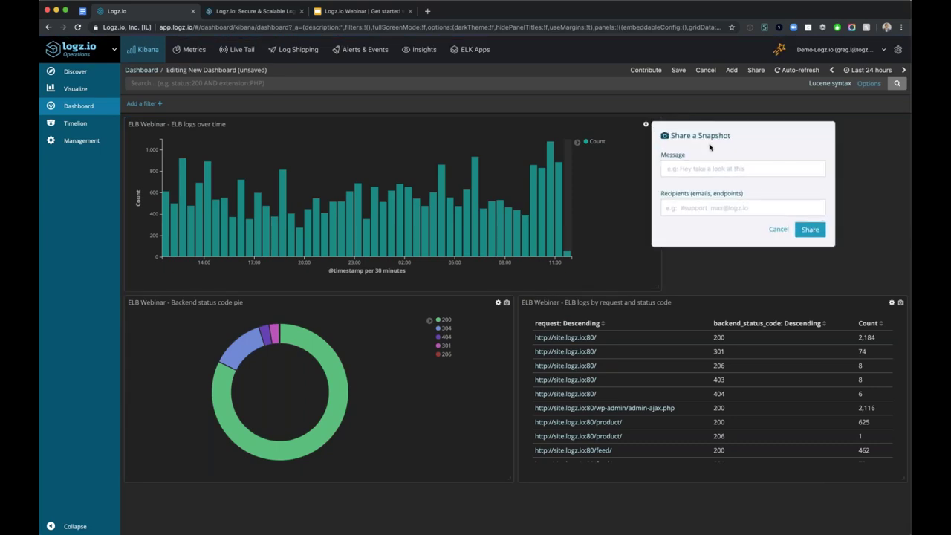
pyautogui.click(703, 209)
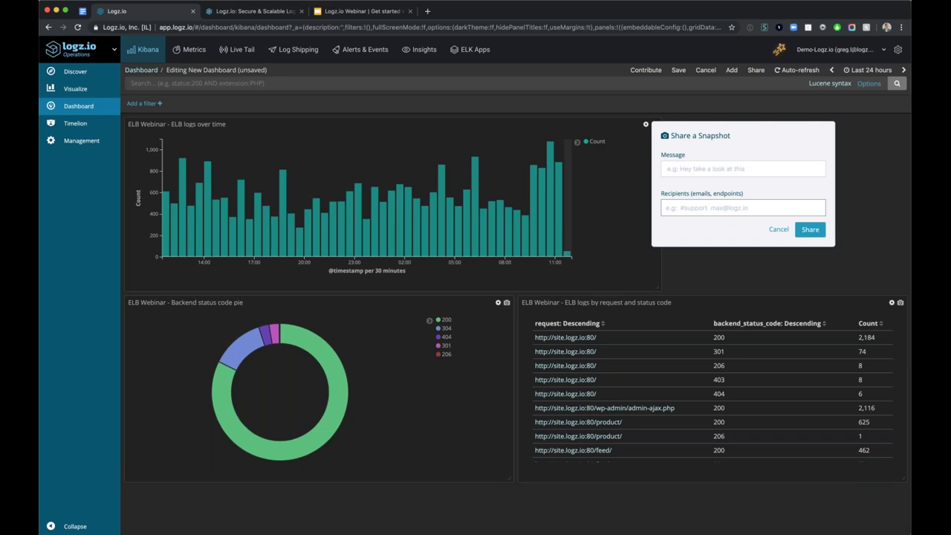
pyautogui.click(778, 231)
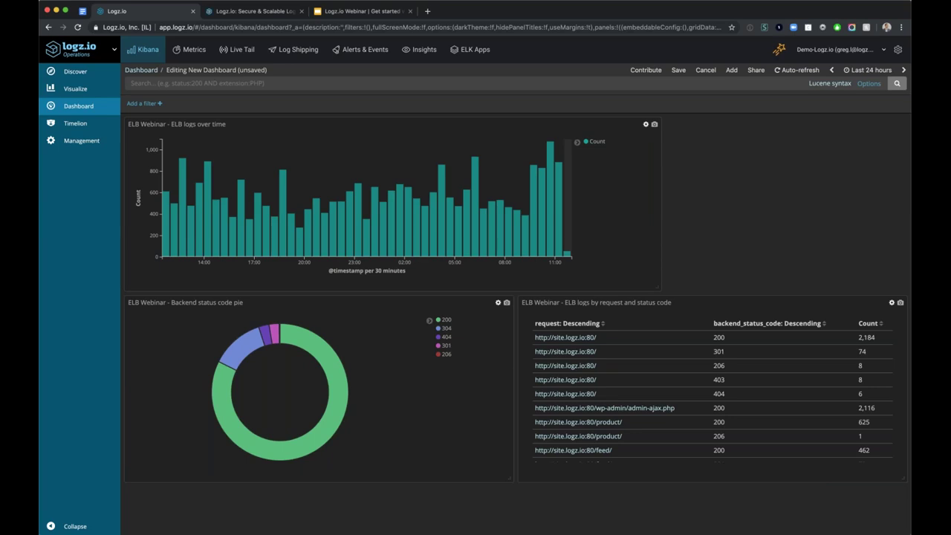
# Save the dashboard as "ELB Webinar" with the selected time range stored with it.
pyautogui.click(678, 70)
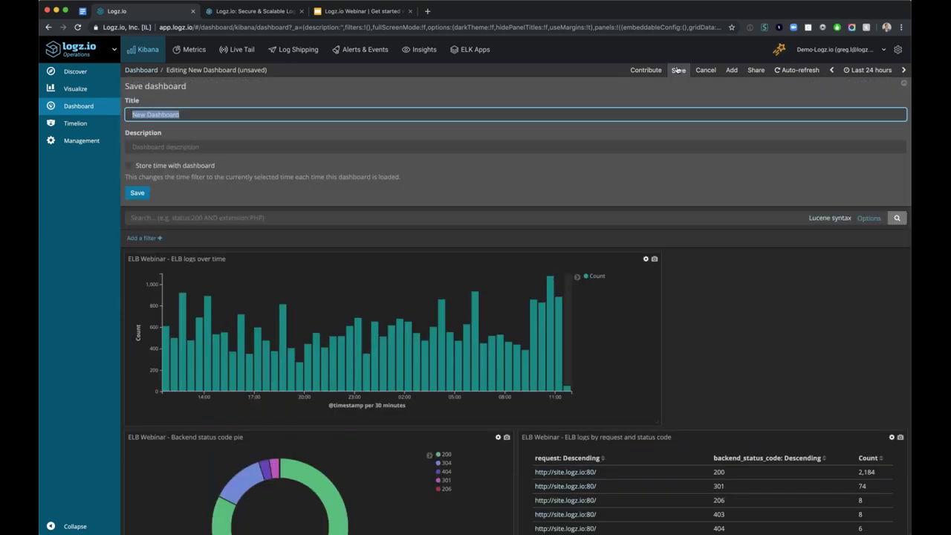
pyautogui.write('ELB We')
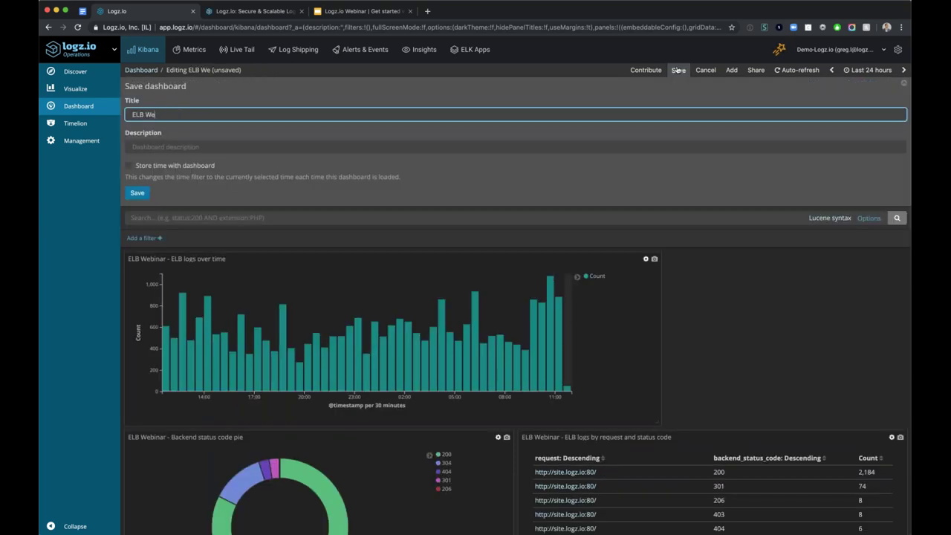
pyautogui.write('binar')
pyautogui.click(184, 168)
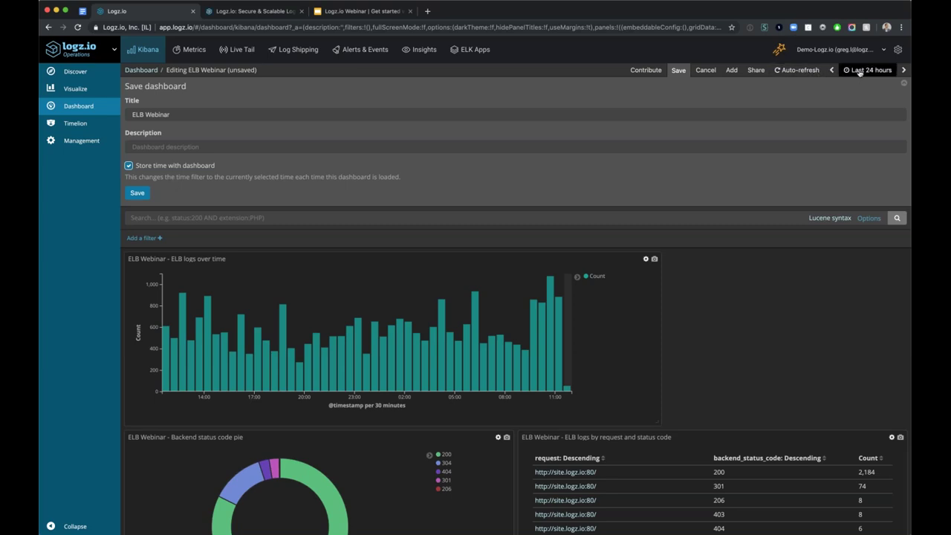
pyautogui.click(139, 194)
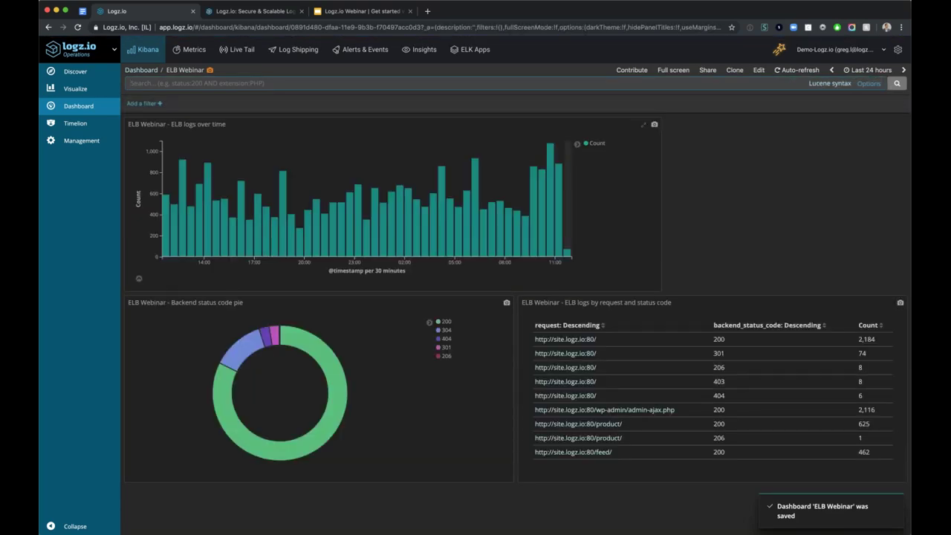
# Search the dashboard list for "ELB Webinar" and open the saved dashboard of that name.
pyautogui.click(79, 105)
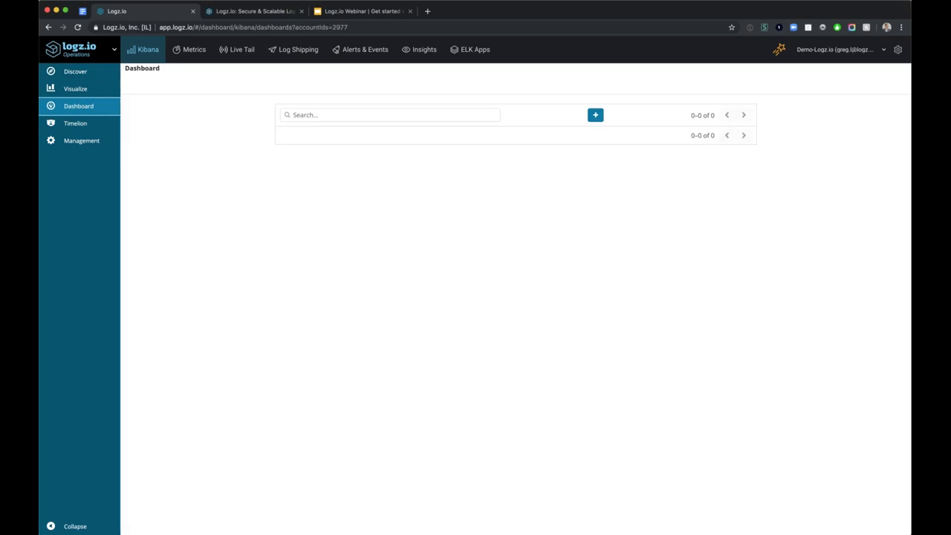
pyautogui.click(313, 119)
pyautogui.write('ELB Webinar')
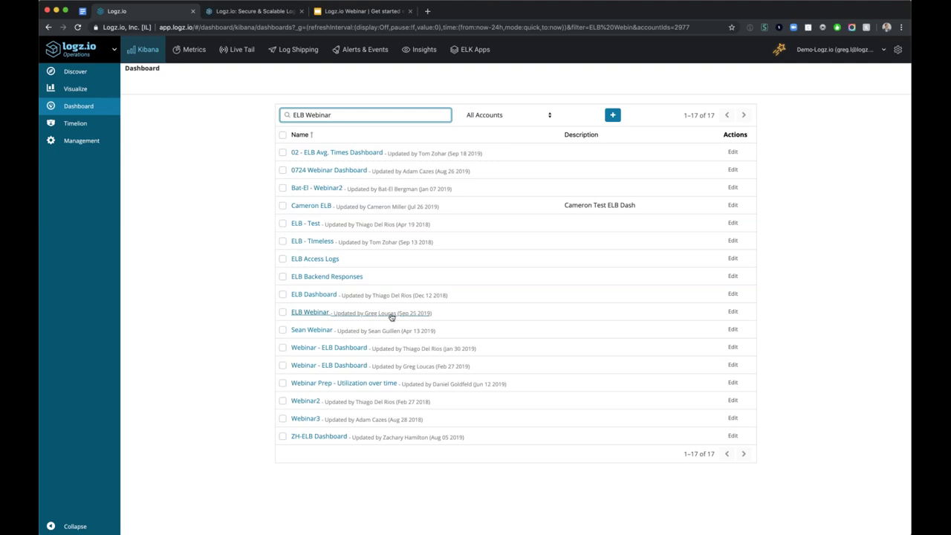
pyautogui.click(330, 313)
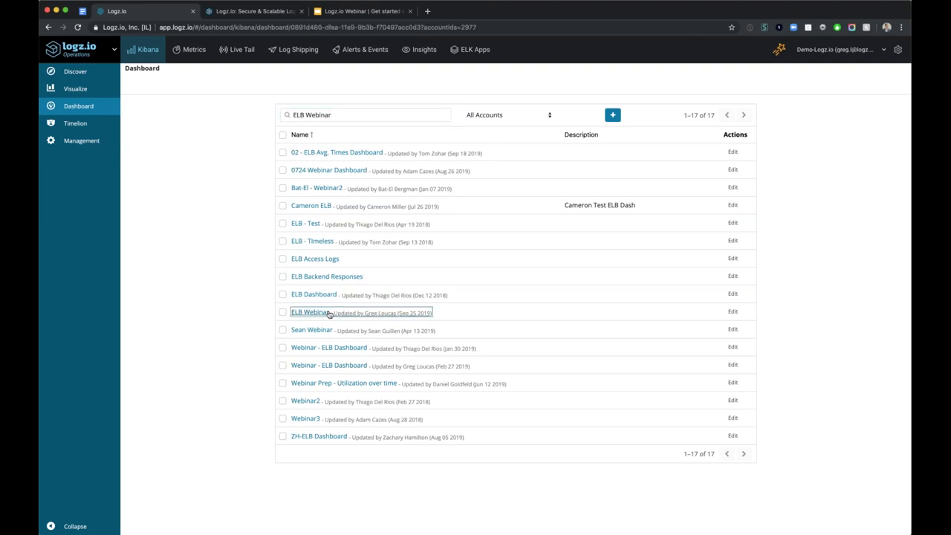